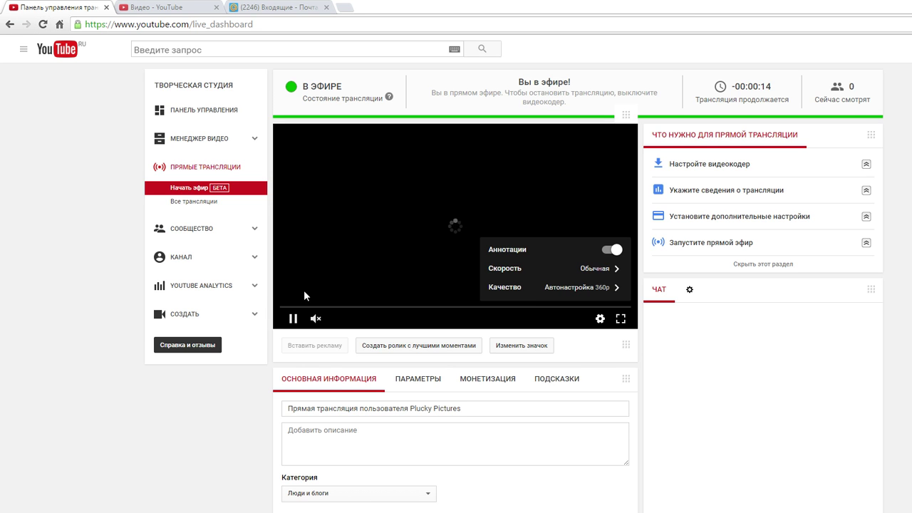
- View the stream player's quality options, and switch to Open Broadcaster Software to open its video settings
left_click(592, 287)
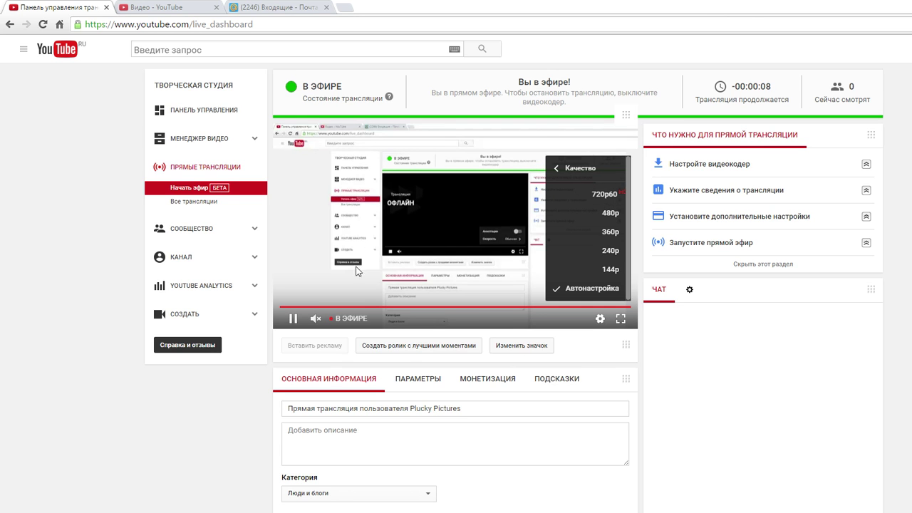
key("alt+Tab")
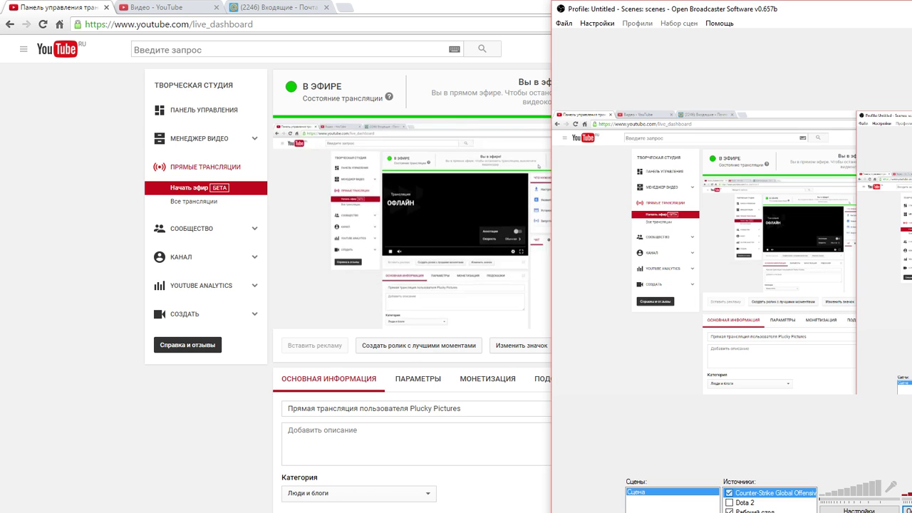
left_click(838, 507)
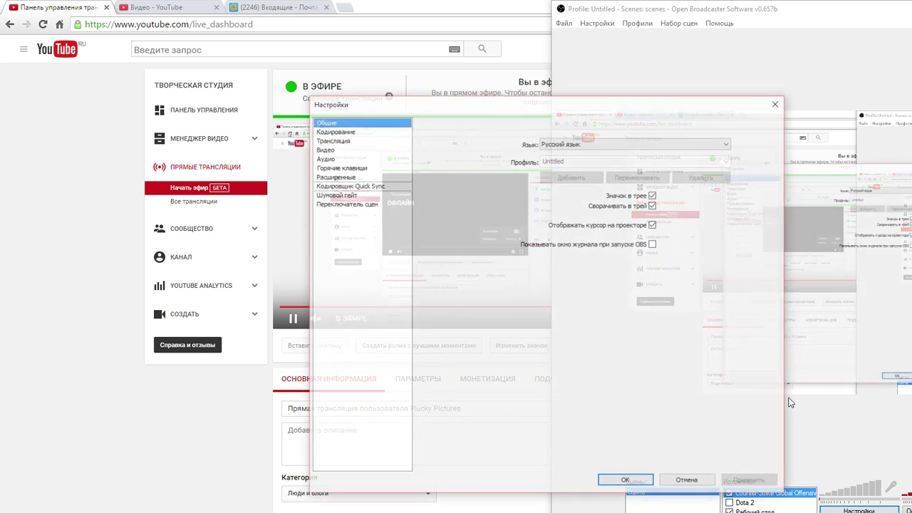
left_click(353, 150)
- Set the custom base resolution's width to 128
double_click(551, 157)
type("1")
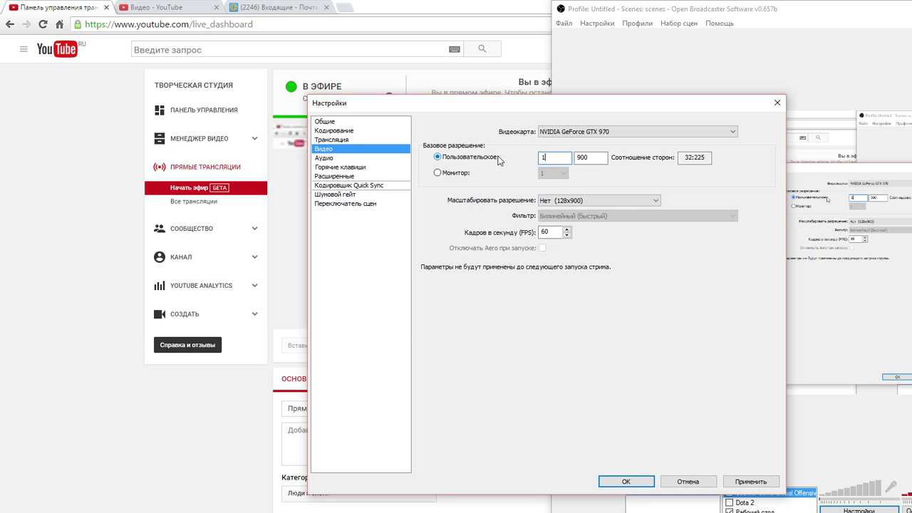
type("28")
- Examine the resolution scaling, graphics card and frame rate options in the video settings
left_click(593, 202)
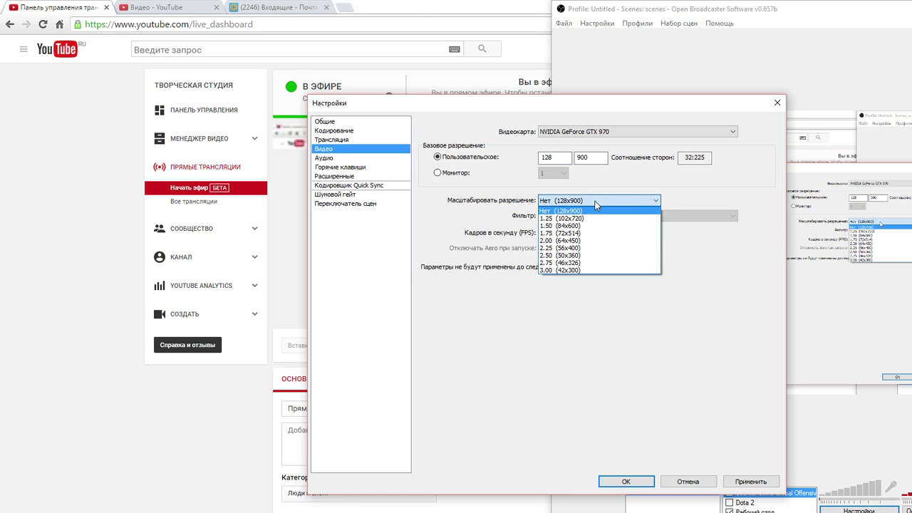
left_click(597, 201)
left_click(599, 132)
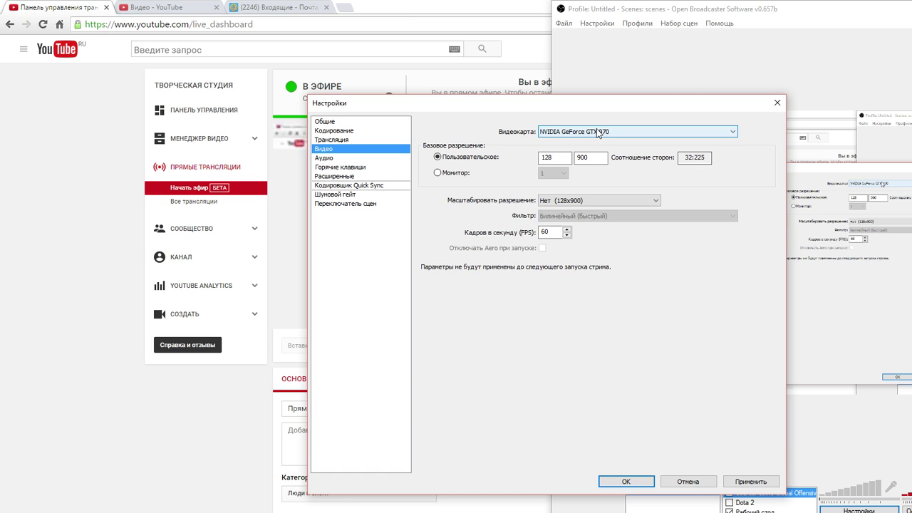
left_click(598, 133)
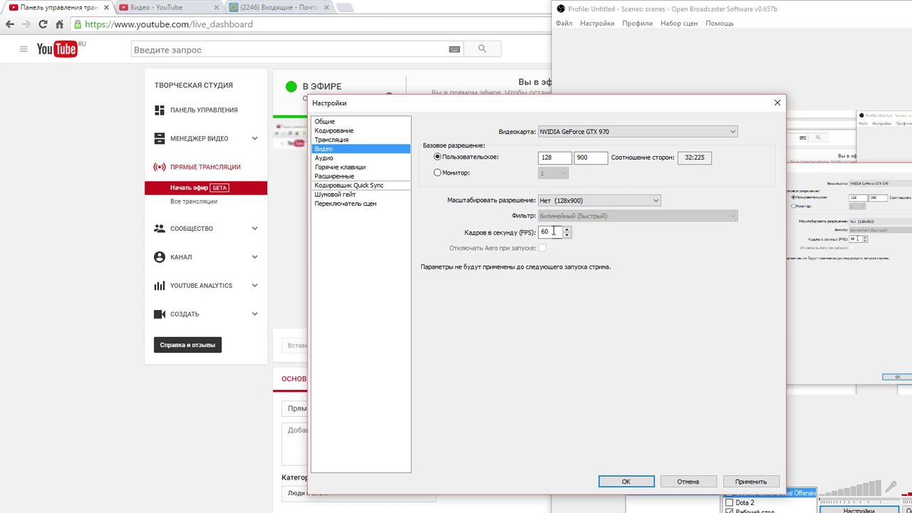
left_click_drag(550, 232, 532, 234)
- Set the custom base resolution to 1920 by 1080 and apply the video settings
left_click_drag(570, 157, 482, 155)
type("1980")
key("BackSpace")
key("BackSpace")
key("BackSpace")
type("080")
key("BackSpace")
type("20")
key("Tab")
type("10")
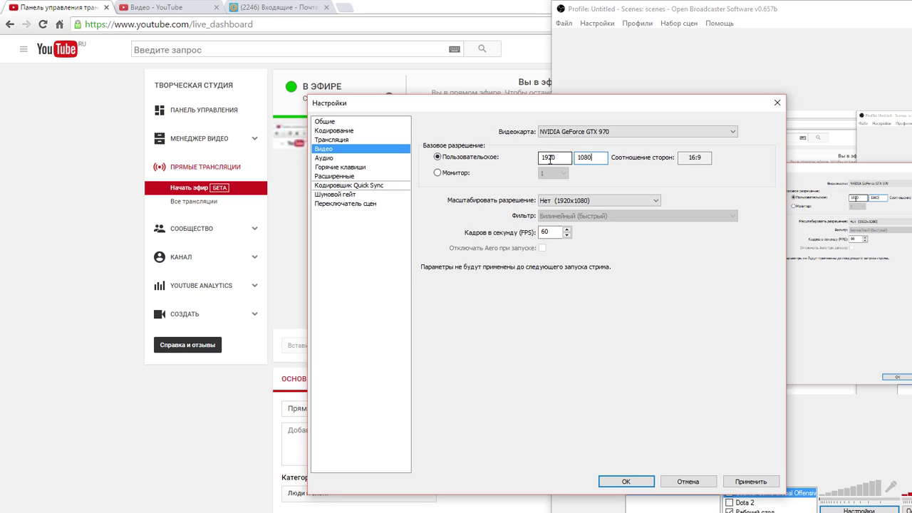
type("80")
left_click(753, 482)
- Switch to the YouTube live dashboard, view the stream in full screen, and unmute the player after leaving full screen
left_click(289, 314)
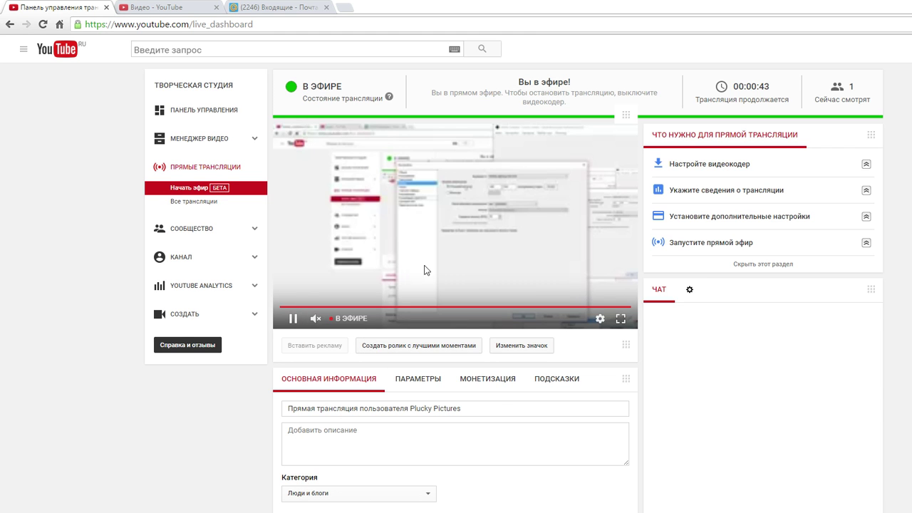
left_click(619, 318)
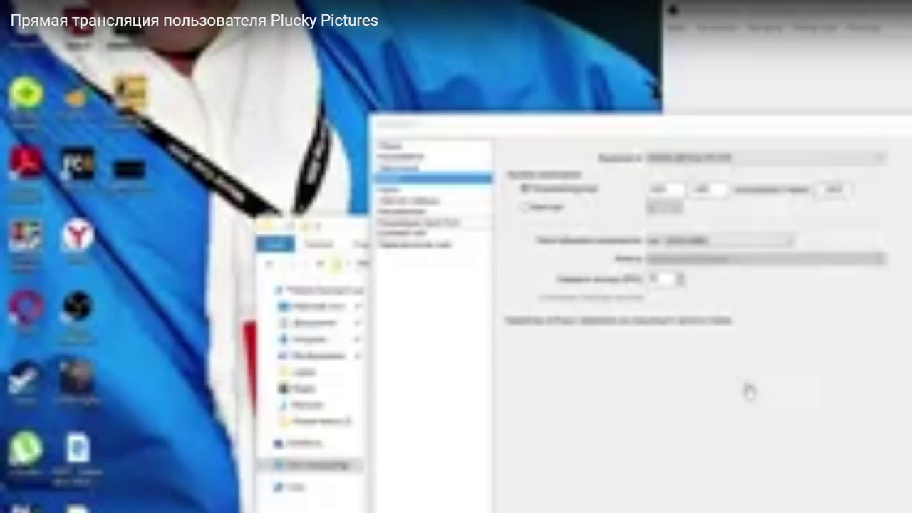
key("Escape")
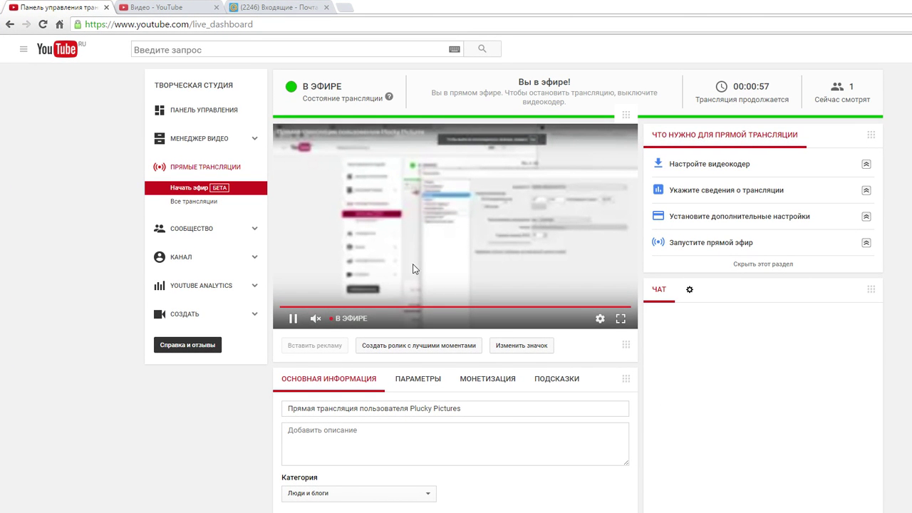
left_click_drag(326, 320, 357, 322)
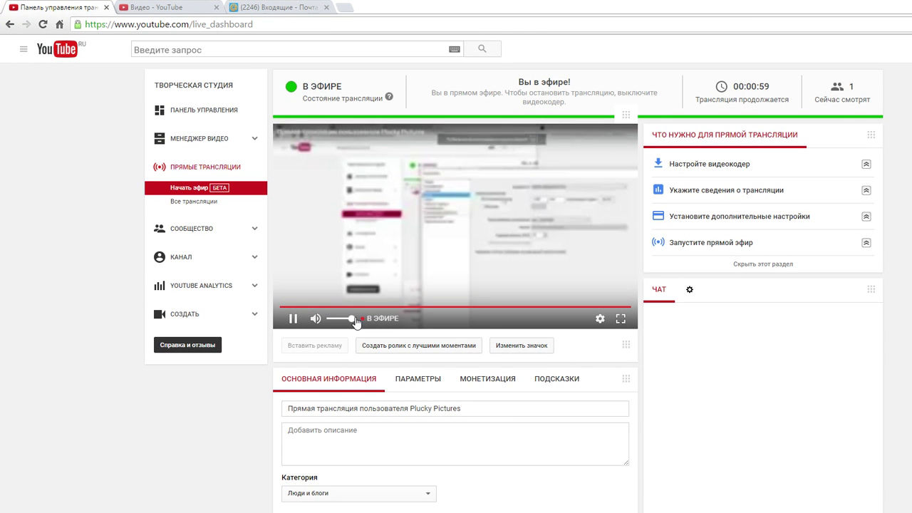
- Switch to Open Broadcaster Software and review its advanced, hotkey, video and broadcast settings
key("alt+Tab")
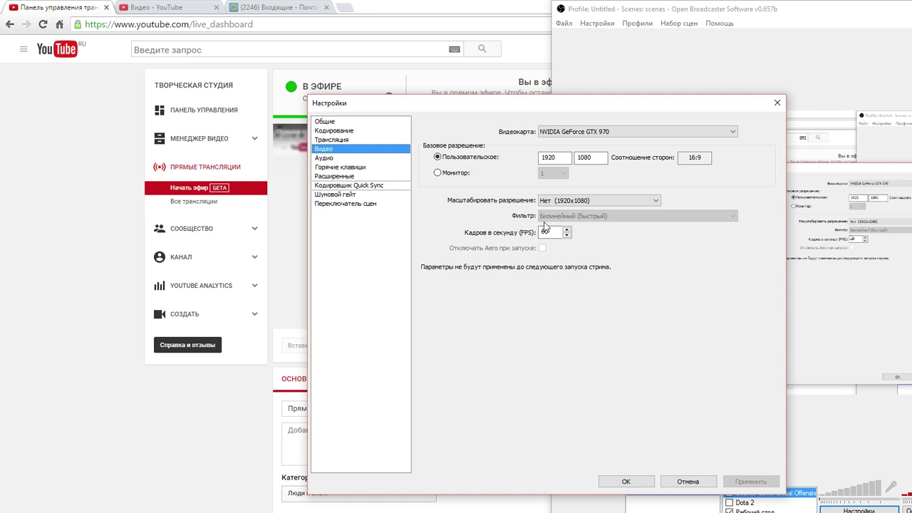
left_click(333, 176)
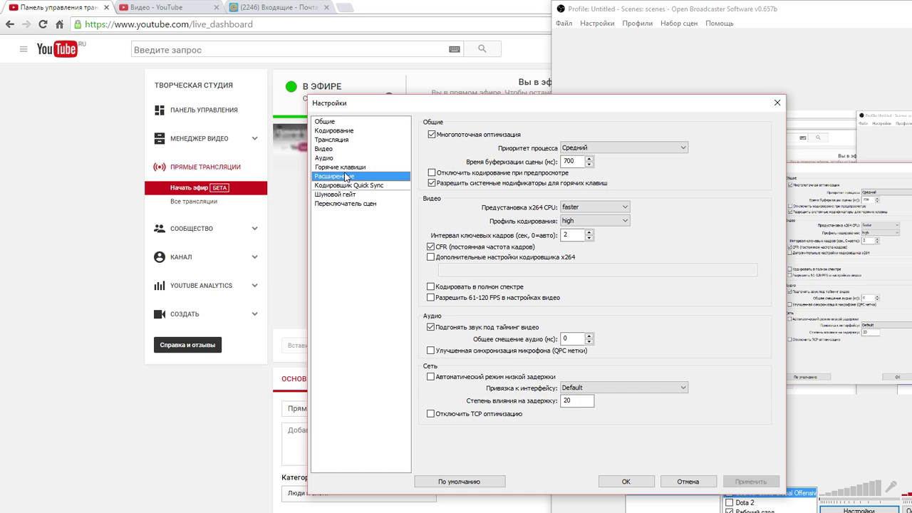
left_click(344, 167)
left_click(343, 149)
left_click(344, 141)
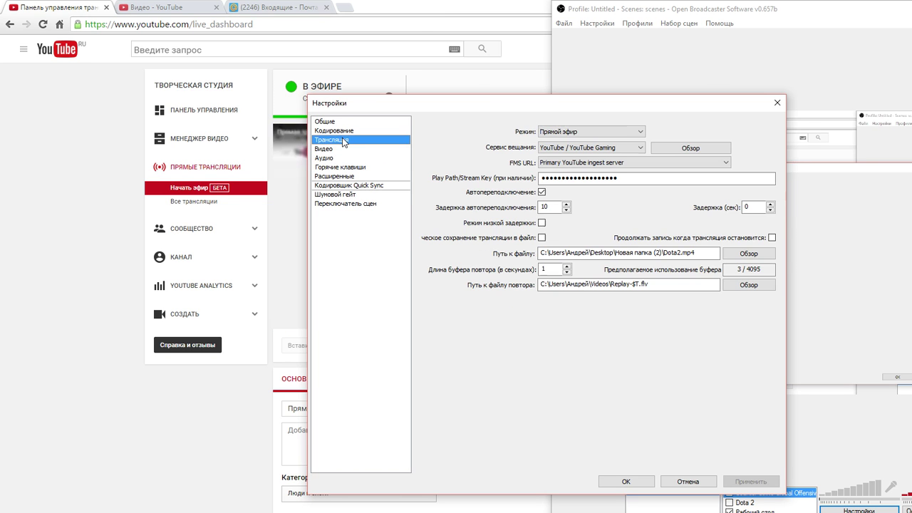
- Return to the YouTube live dashboard and look through the stream's parameters, monetization, cards and basic information
left_click(281, 223)
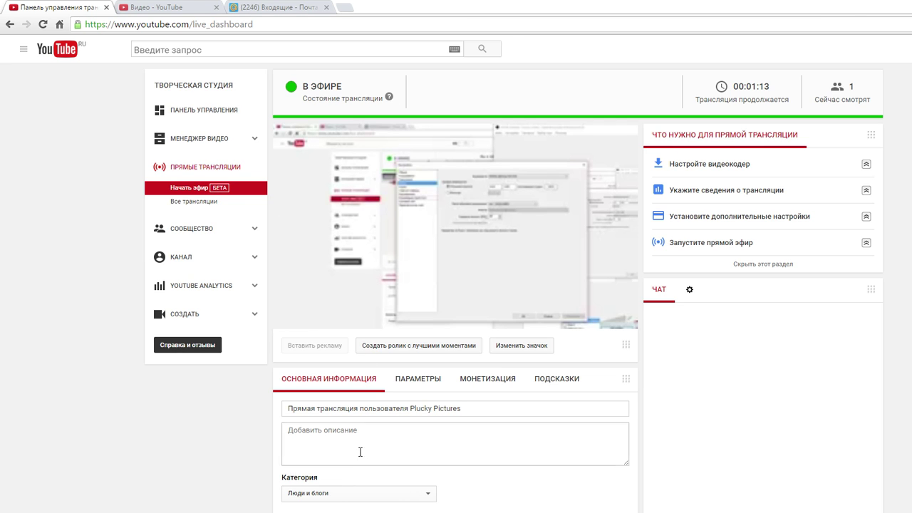
left_click(426, 385)
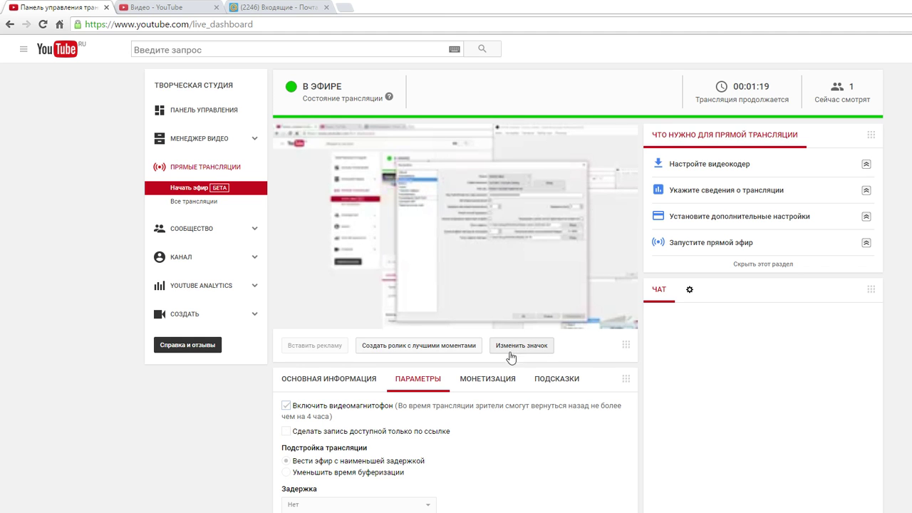
left_click(488, 382)
left_click(560, 382)
left_click(504, 382)
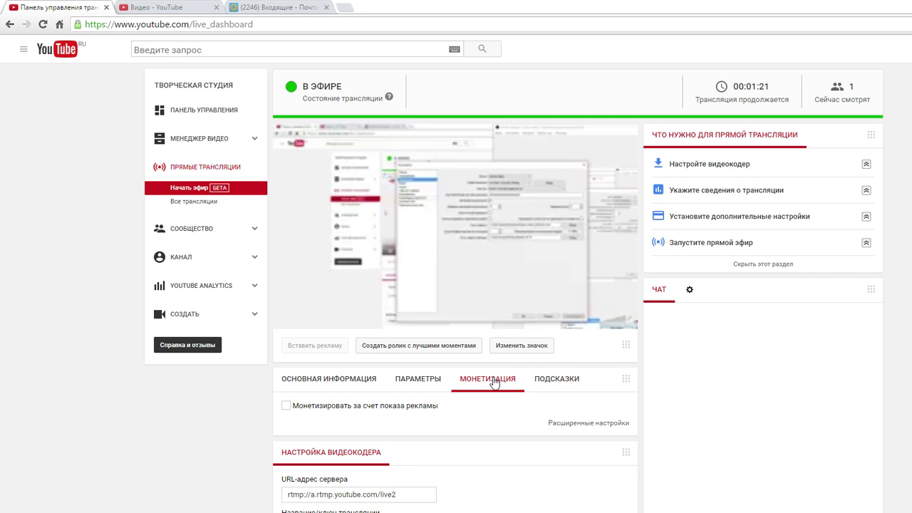
left_click(550, 384)
left_click(335, 379)
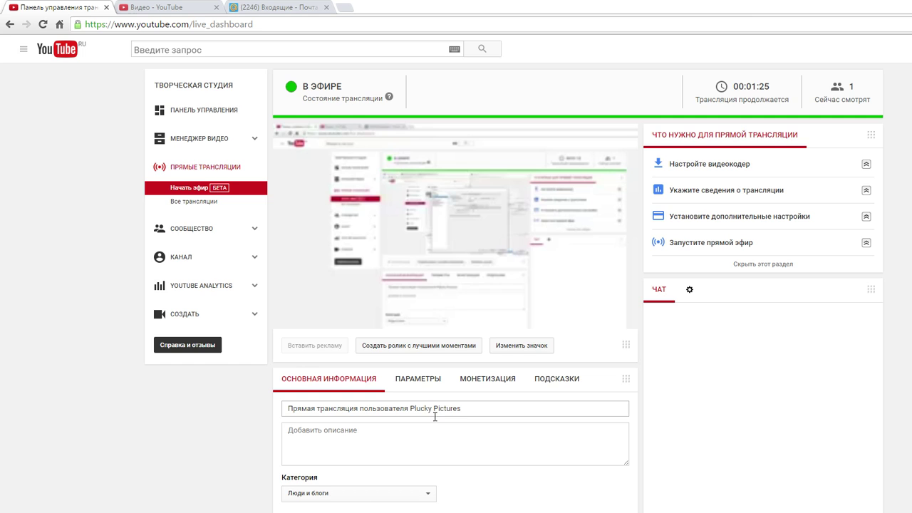
- Begin the stream's description with the word "Стрим"
left_click(351, 438)
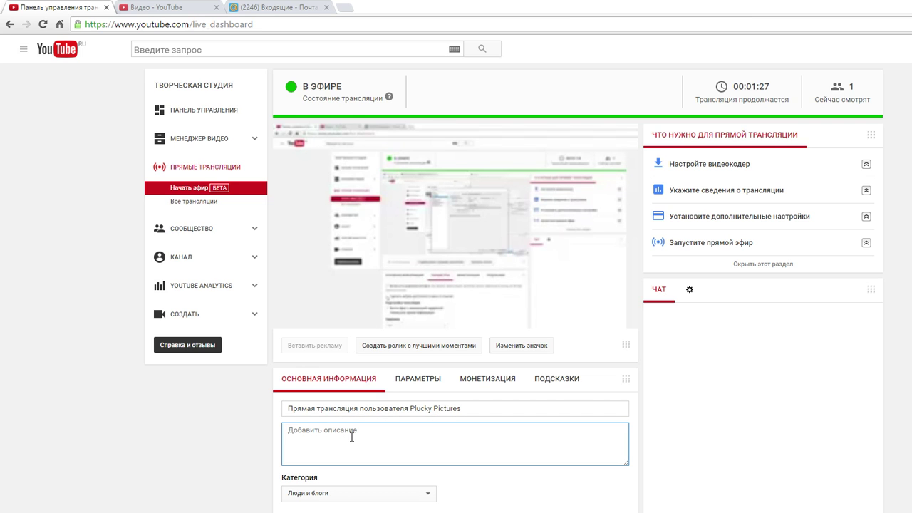
type("Спhb")
key("BackSpace")
key("BackSpace")
key("BackSpace")
key("BackSpace")
type("Стр")
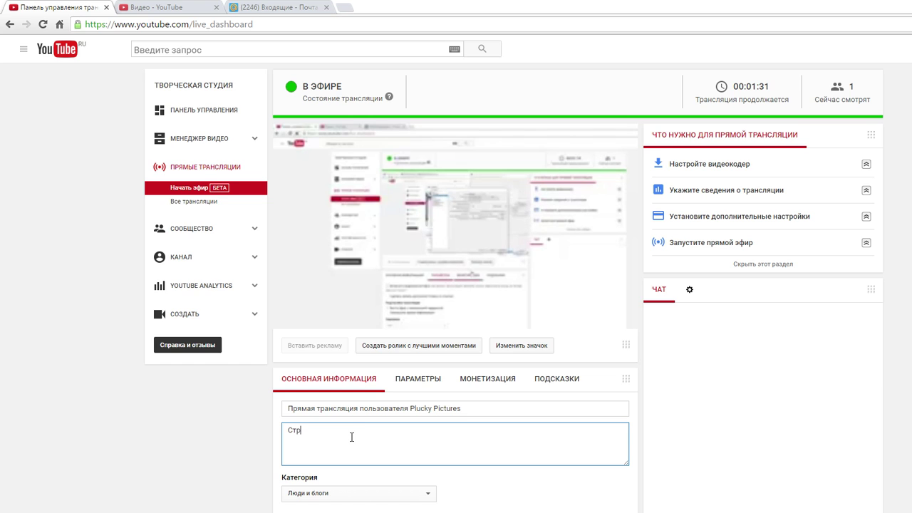
type("им")
key("BackSpace")
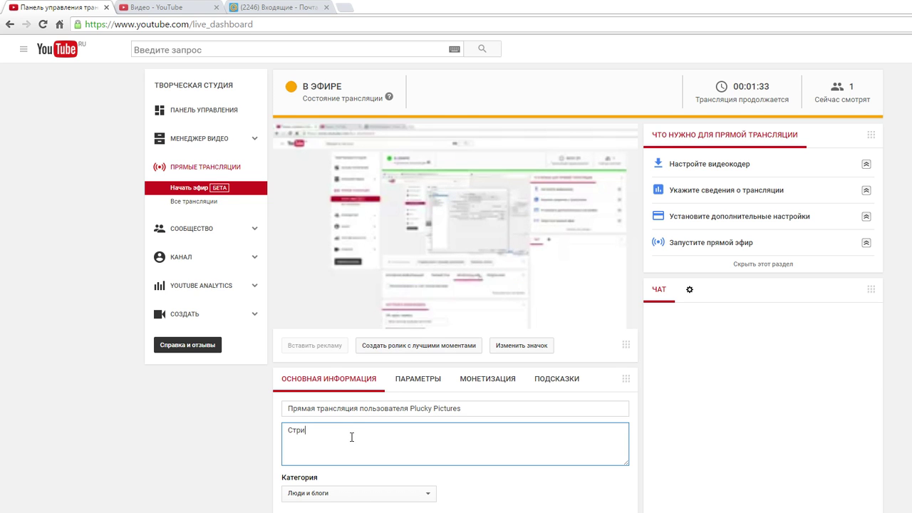
type("м ")
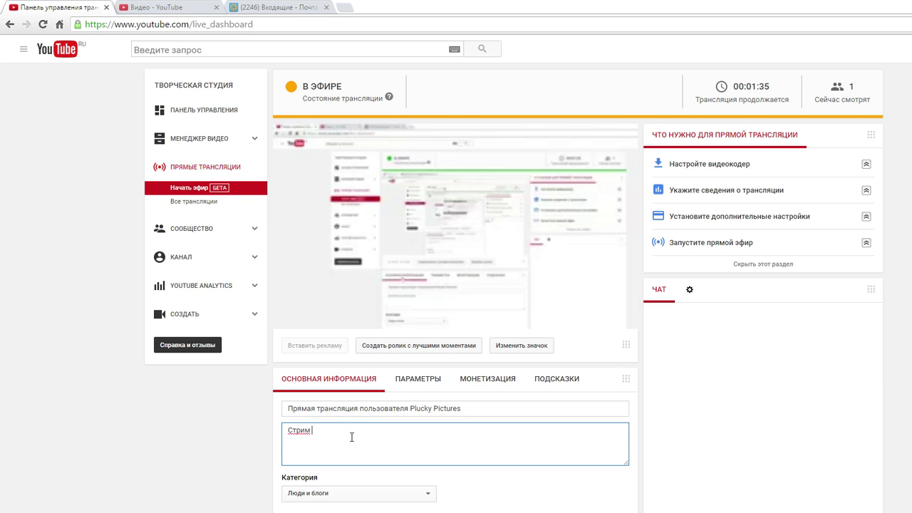
- Complete the stream's description as "Стрим Dota2.CSGO"
type("Доты И Ко")
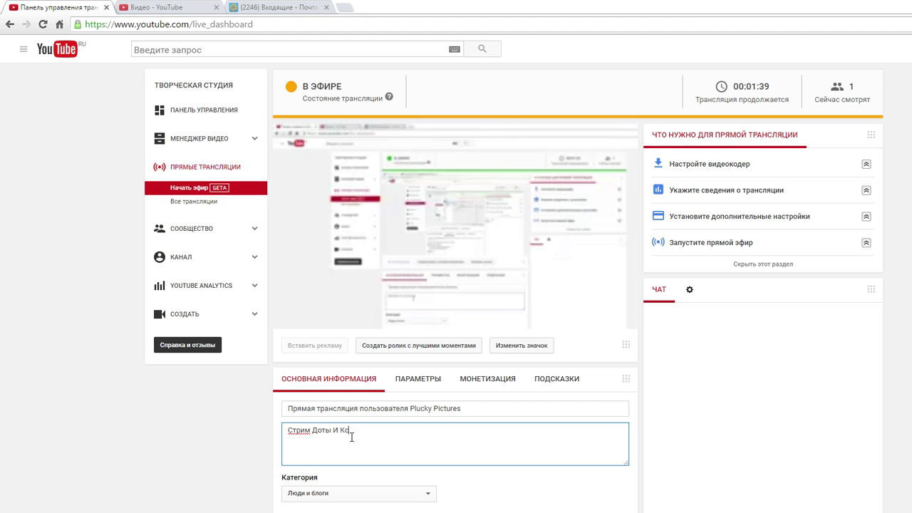
left_click_drag(350, 437, 307, 437)
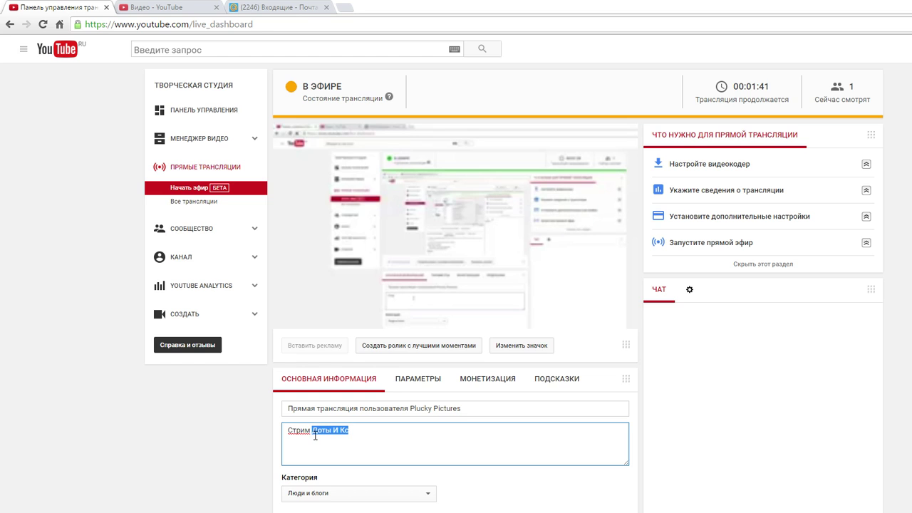
type("DOT")
key("BackSpace")
key("BackSpace")
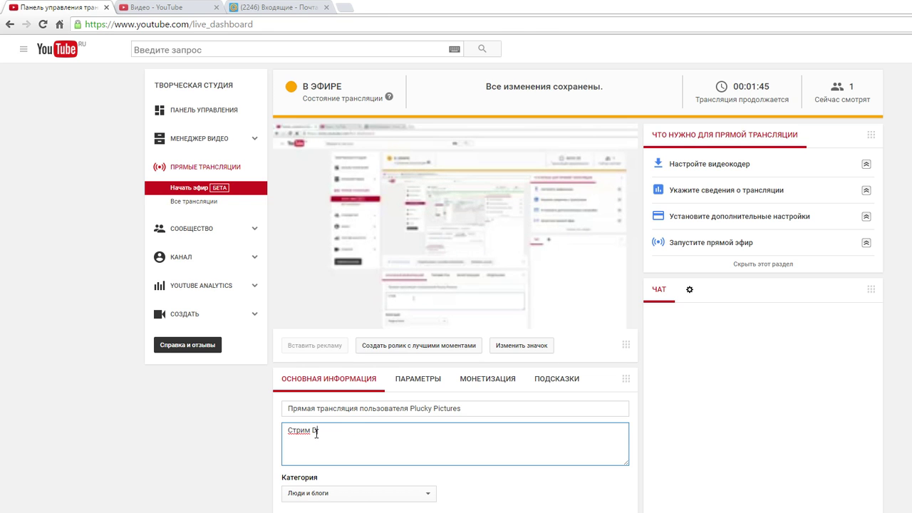
type("ota2")
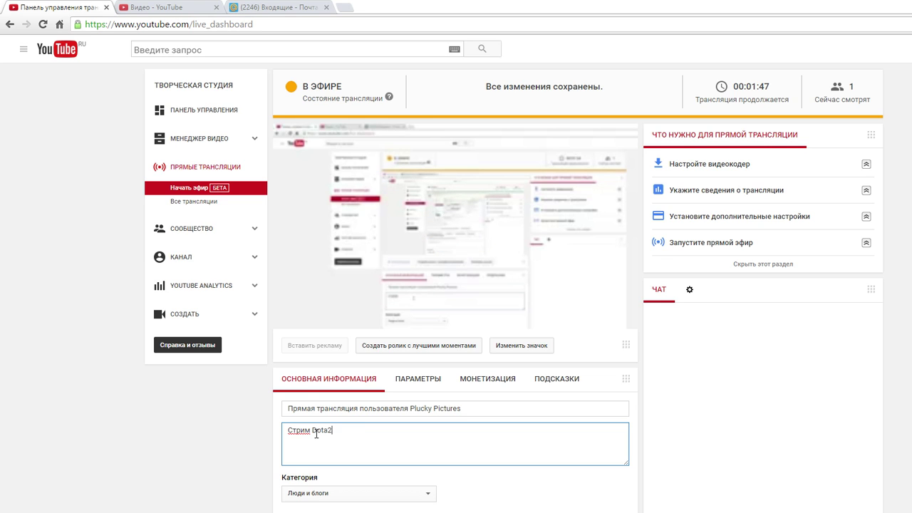
type(" amf")
type(".CS")
key("BackSpace")
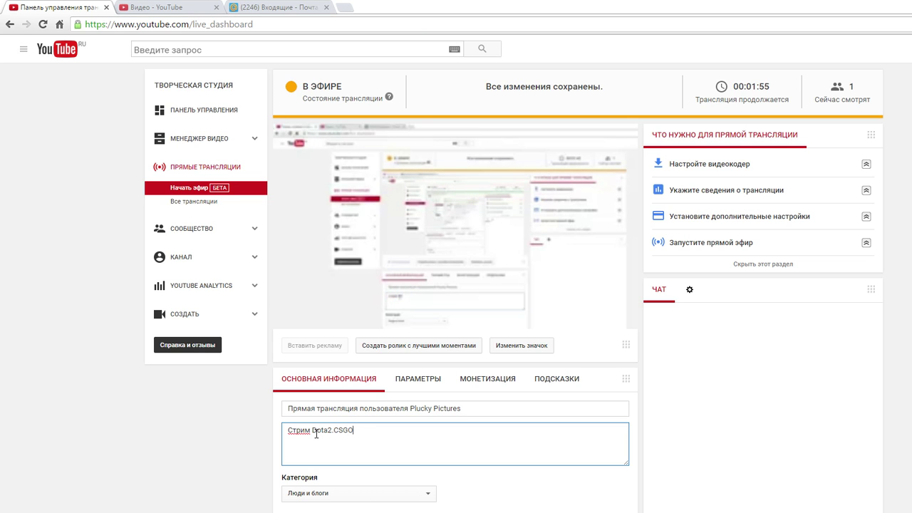
- Set the stream's category to "Компьютерные игры"
scroll(399, 444, "down", 3)
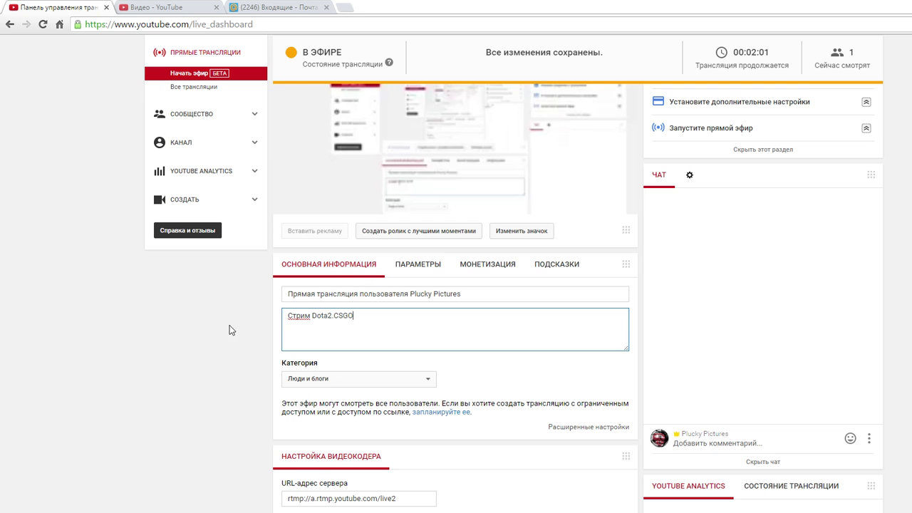
left_click(401, 269)
left_click(343, 268)
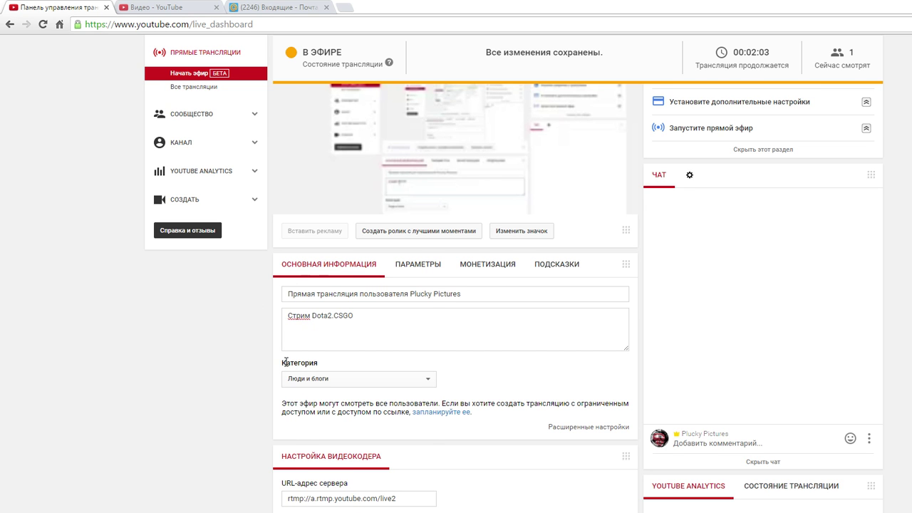
left_click(315, 381)
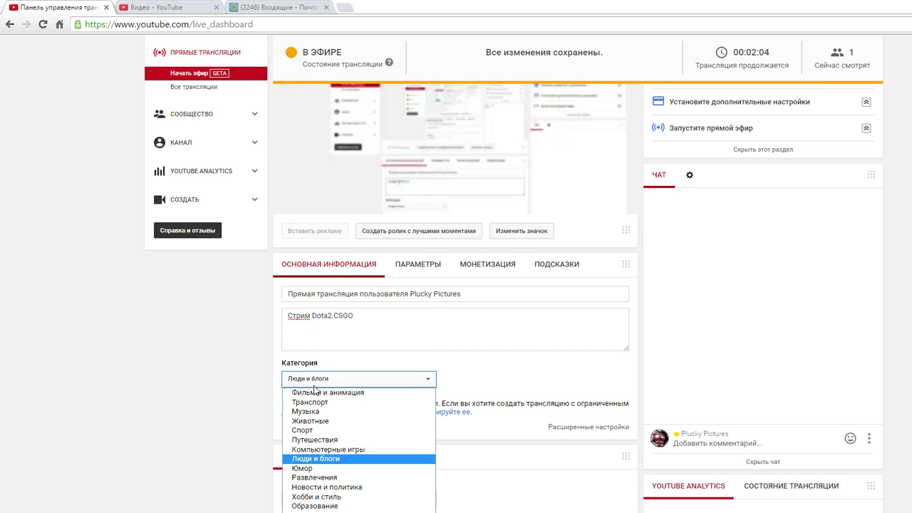
left_click(320, 449)
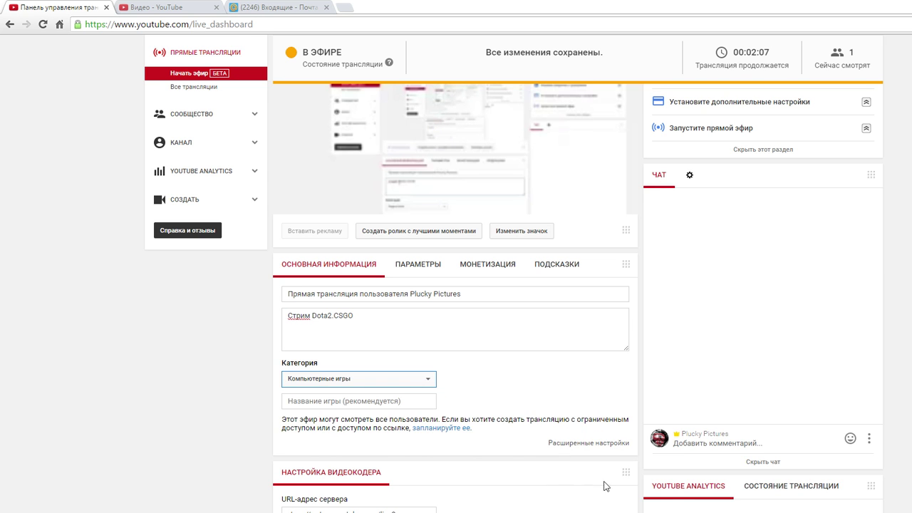
- Set the stream player's quality to 720p60 and show the stream in full screen
scroll(696, 509, "down", 3)
scroll(679, 508, "up", 5)
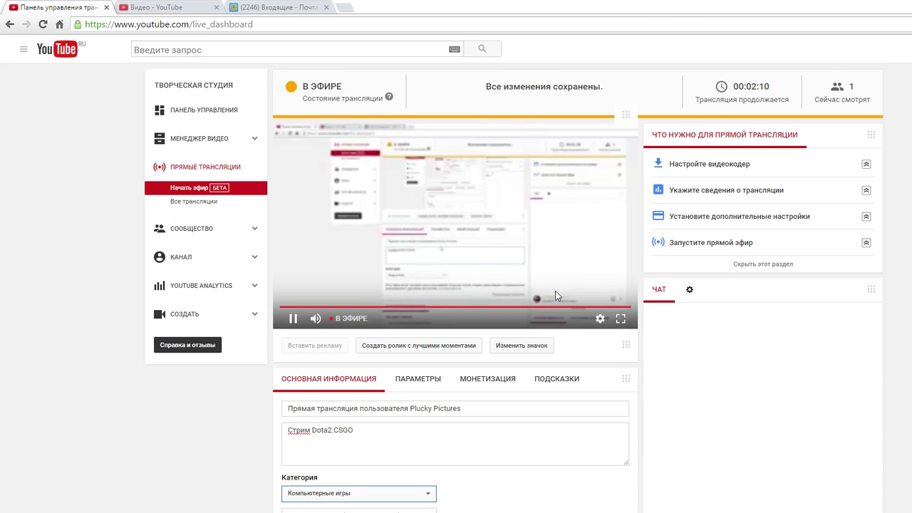
left_click(600, 319)
left_click(606, 288)
left_click(606, 194)
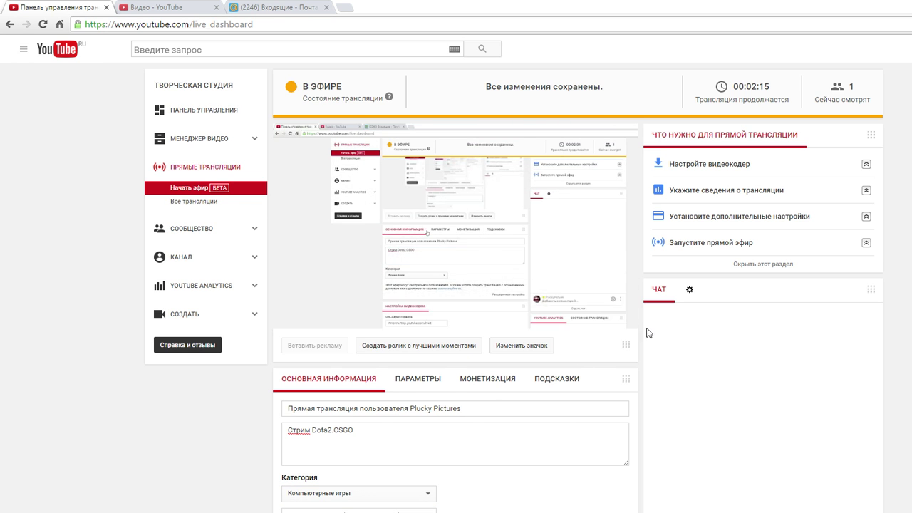
left_click(622, 319)
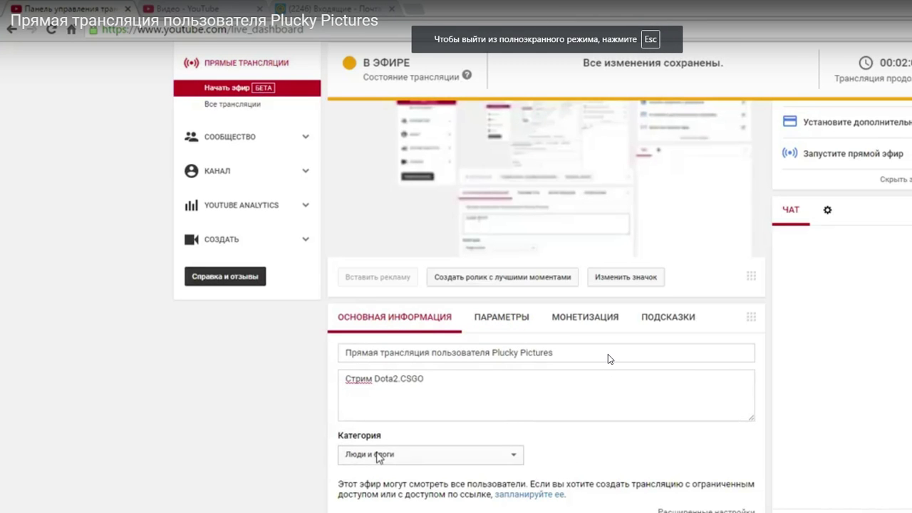
- Exit the full-screen view and open the stream player's quality options
key("Escape")
left_click(601, 318)
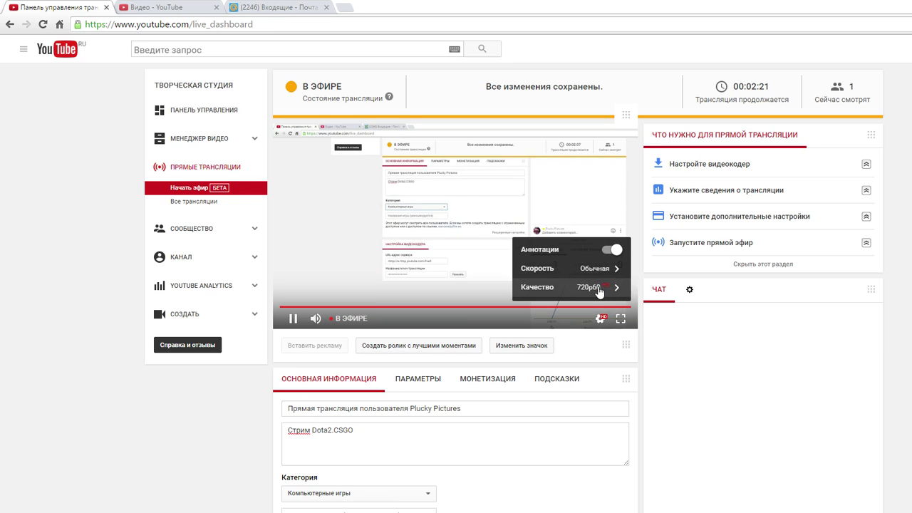
left_click(599, 288)
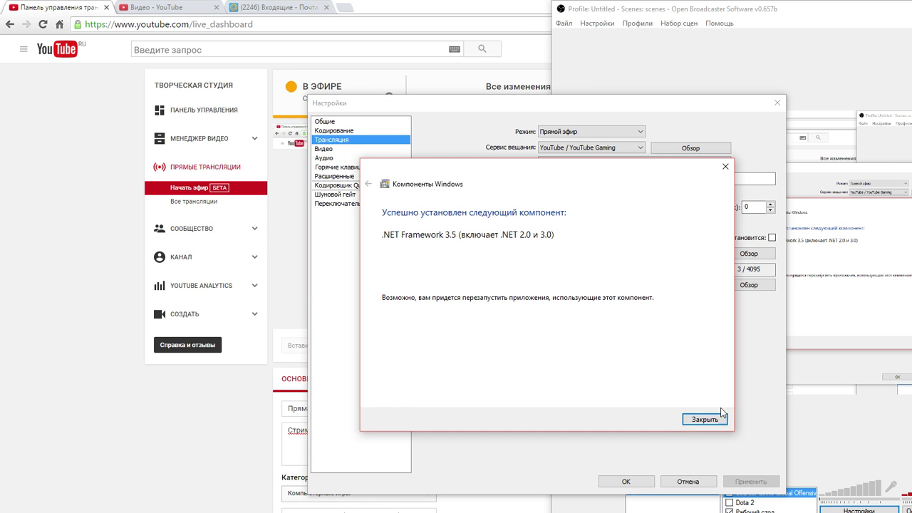
- Dismiss the Windows component notice and check the resolution scaling options in the Open Broadcaster Software video settings
left_click(704, 421)
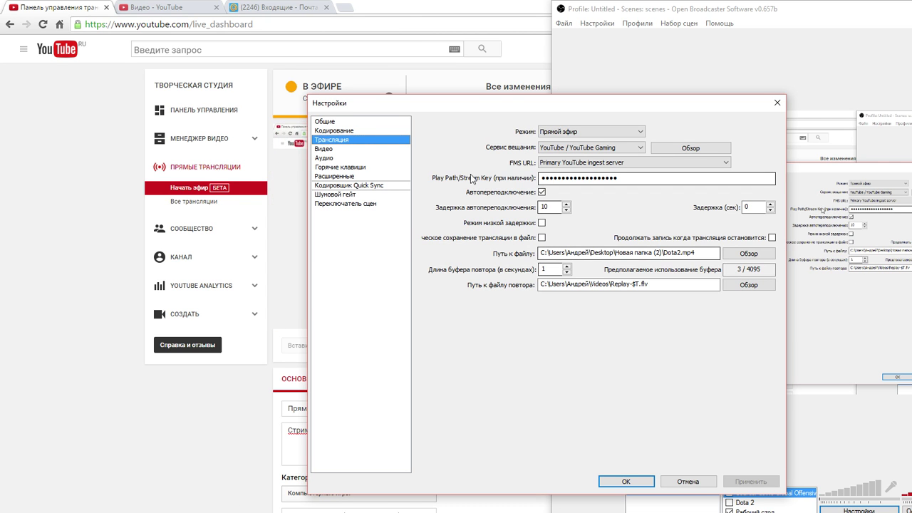
left_click(340, 157)
left_click(338, 149)
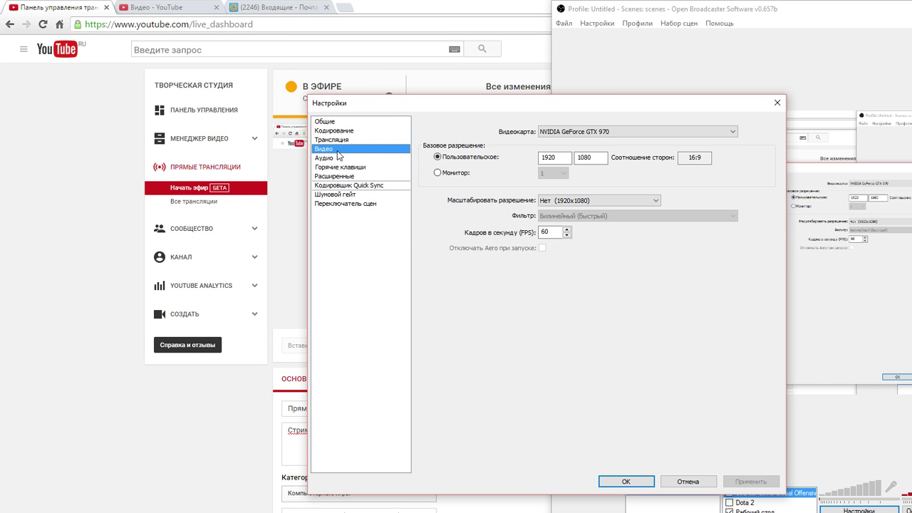
left_click(591, 201)
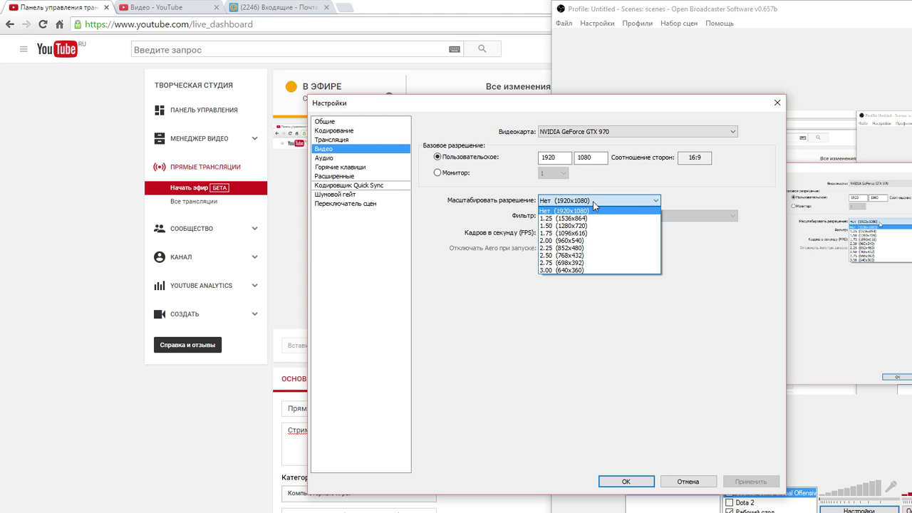
left_click(599, 204)
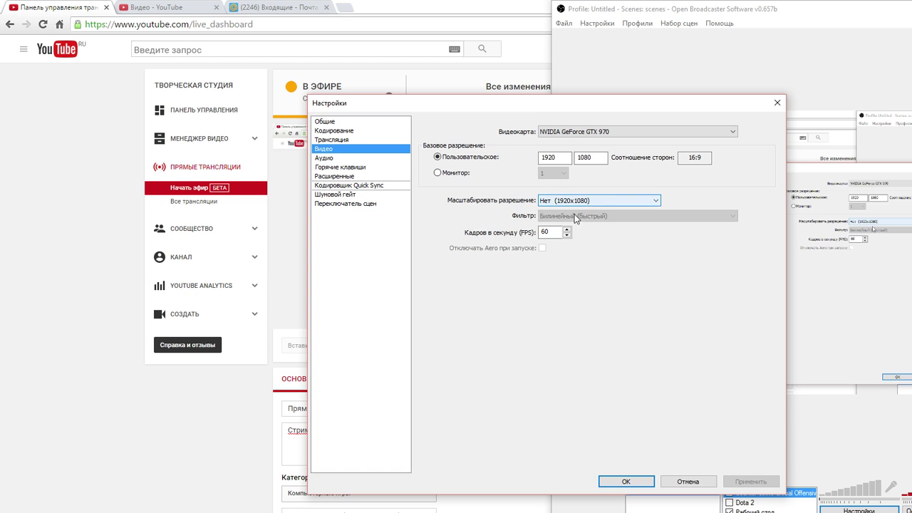
- Try a frame rate of 30 FPS, restore it to 60 FPS and apply the video settings
double_click(544, 233)
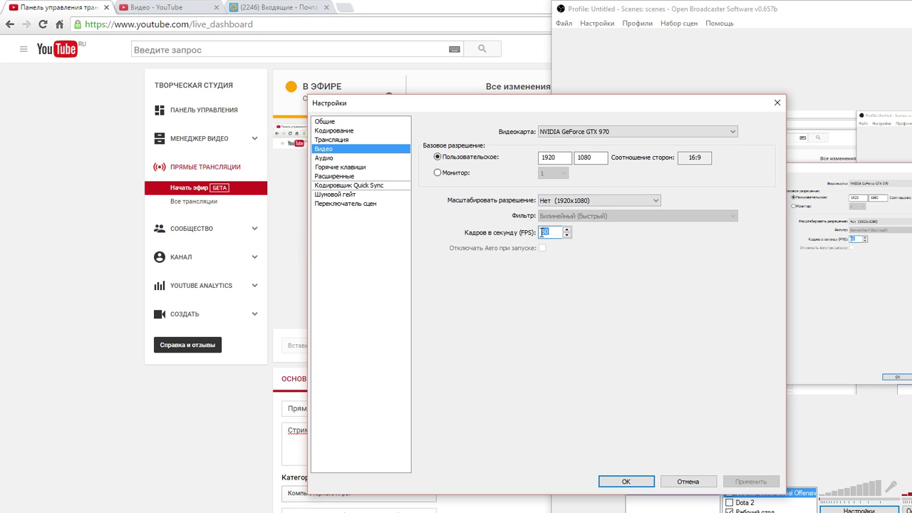
type("30")
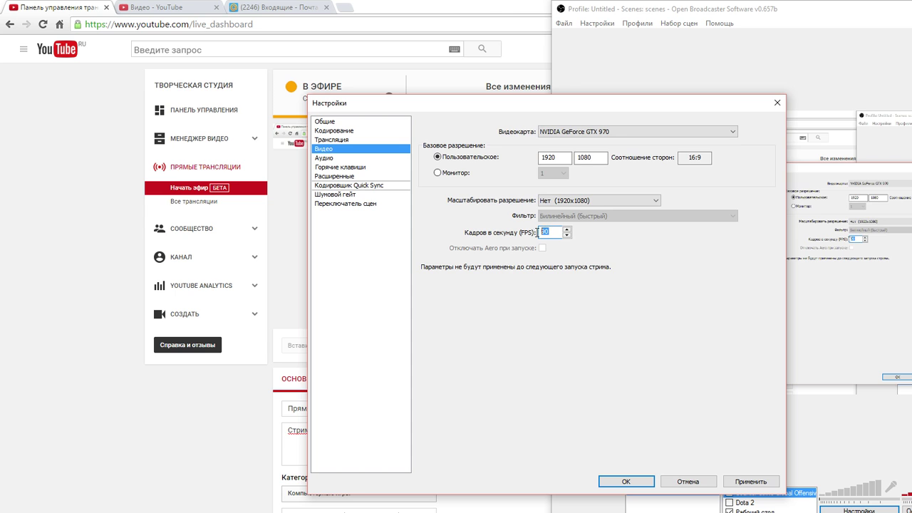
left_click_drag(550, 231, 534, 236)
type("60")
left_click(731, 482)
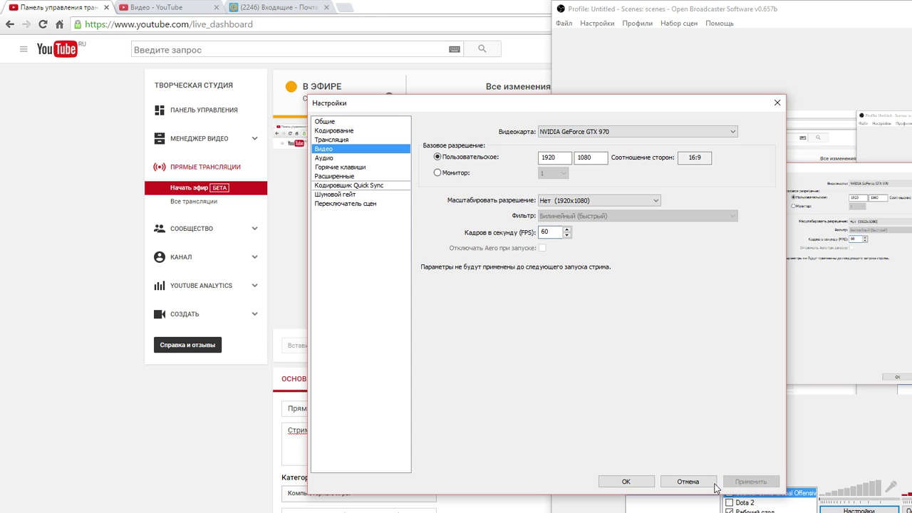
- Review the audio, advanced, video, broadcast, general, encoding and hotkey settings
left_click(335, 158)
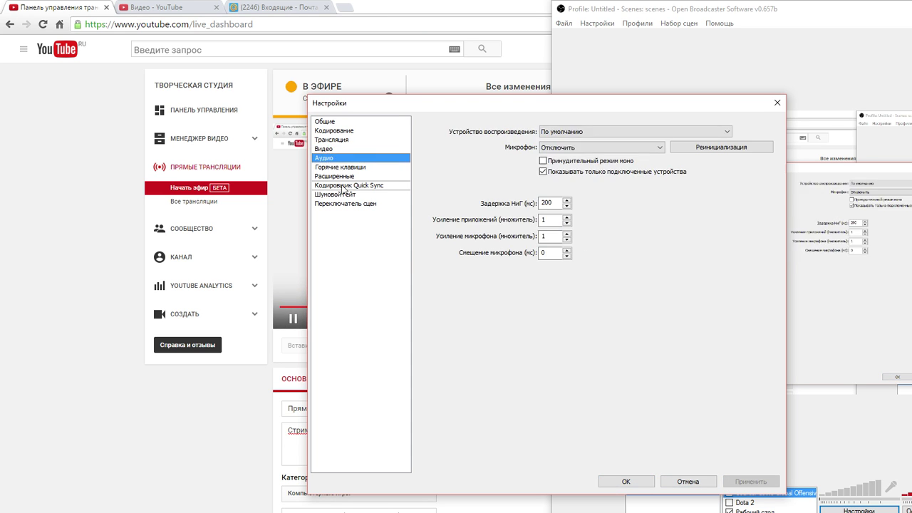
left_click(335, 177)
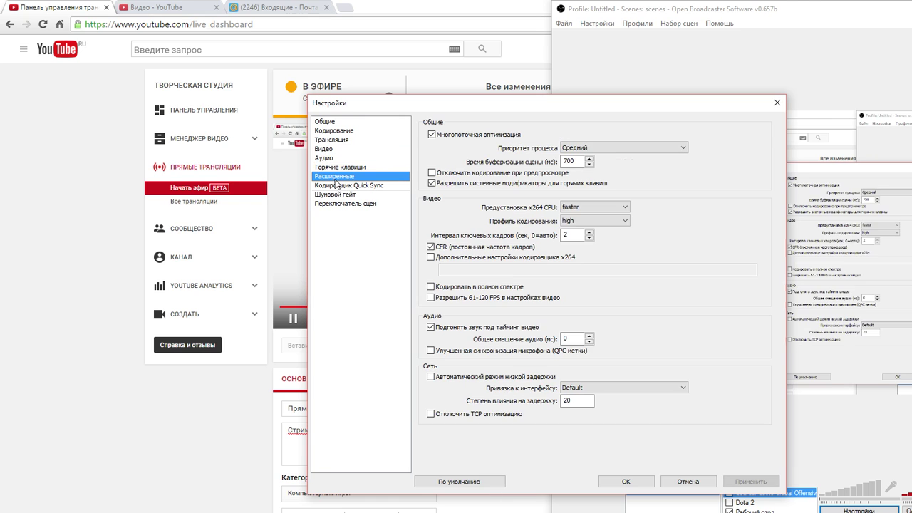
left_click(345, 158)
left_click(344, 149)
left_click(341, 140)
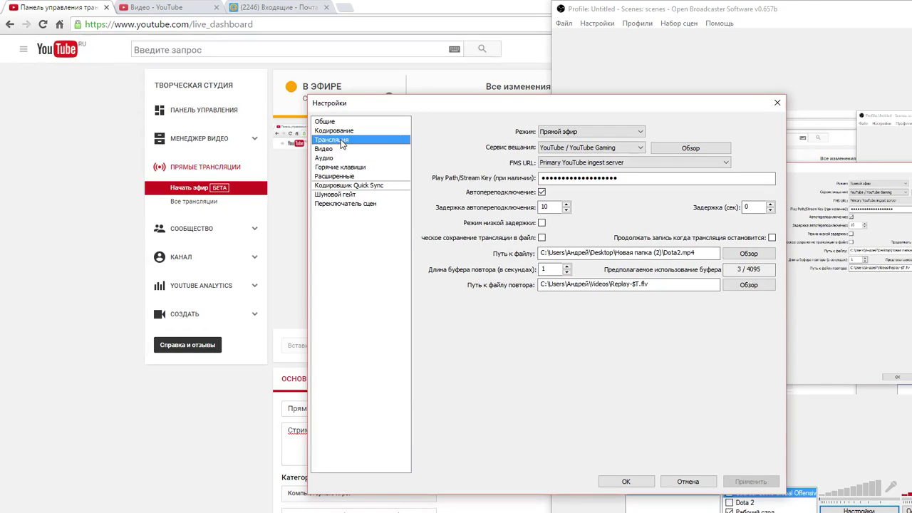
left_click(345, 131)
left_click(345, 122)
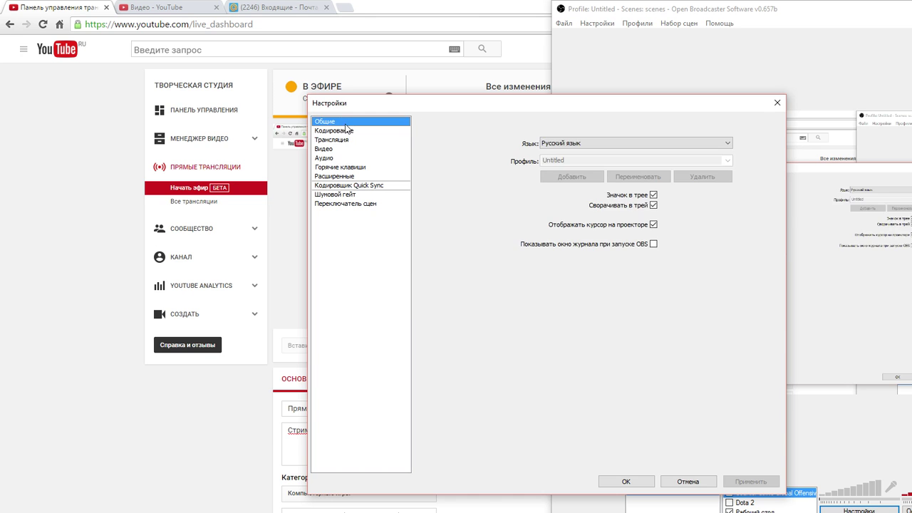
left_click(348, 133)
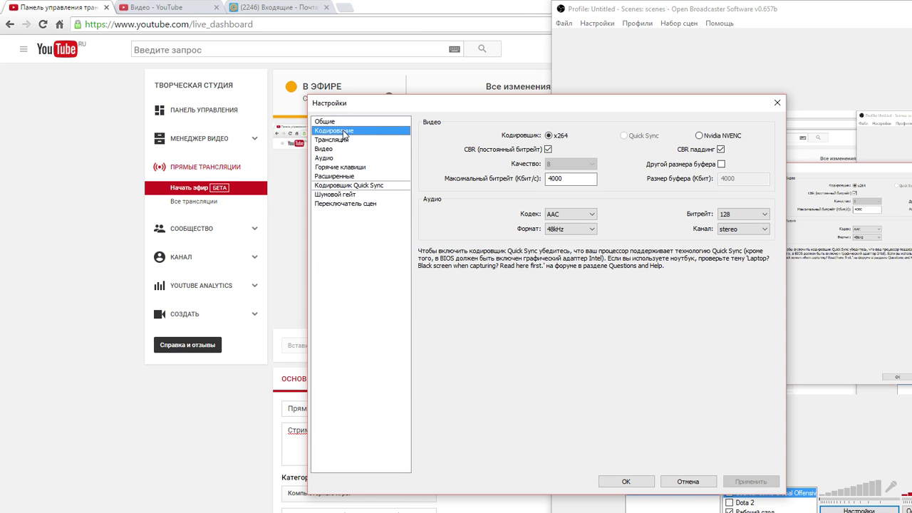
left_click(339, 166)
left_click(338, 185)
- Set the x264 CPU preset to faster in the advanced settings, apply it and close the settings
left_click(335, 175)
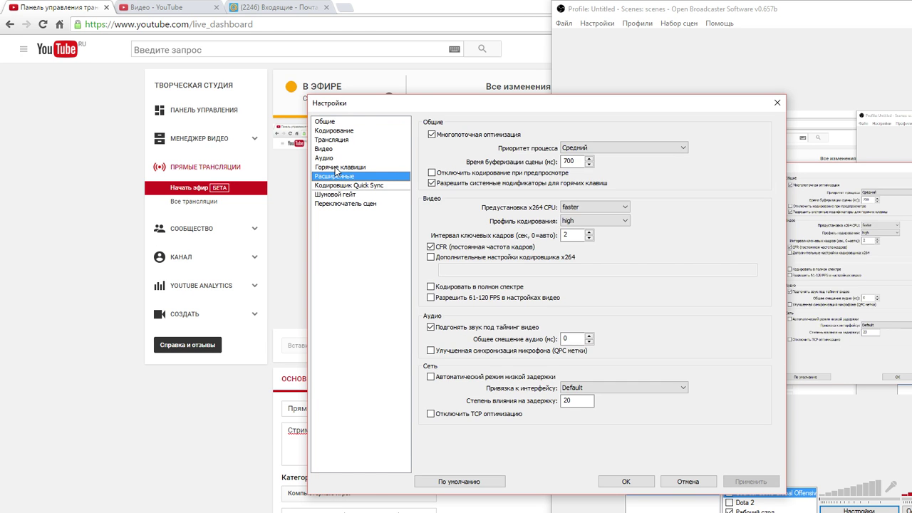
left_click(592, 207)
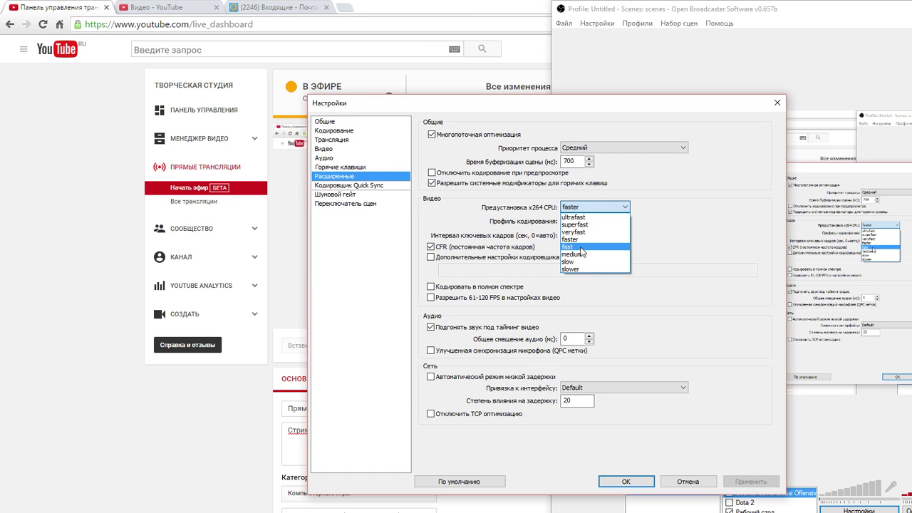
left_click(578, 240)
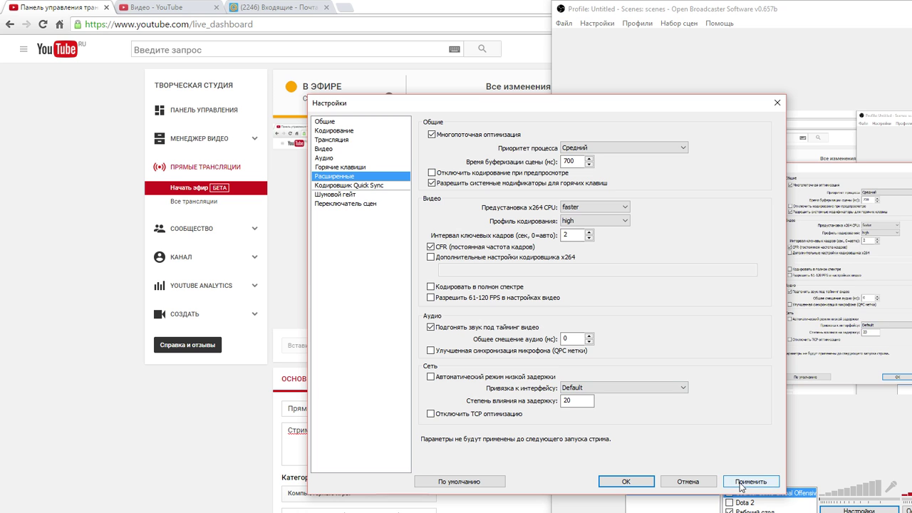
left_click(743, 483)
left_click(644, 482)
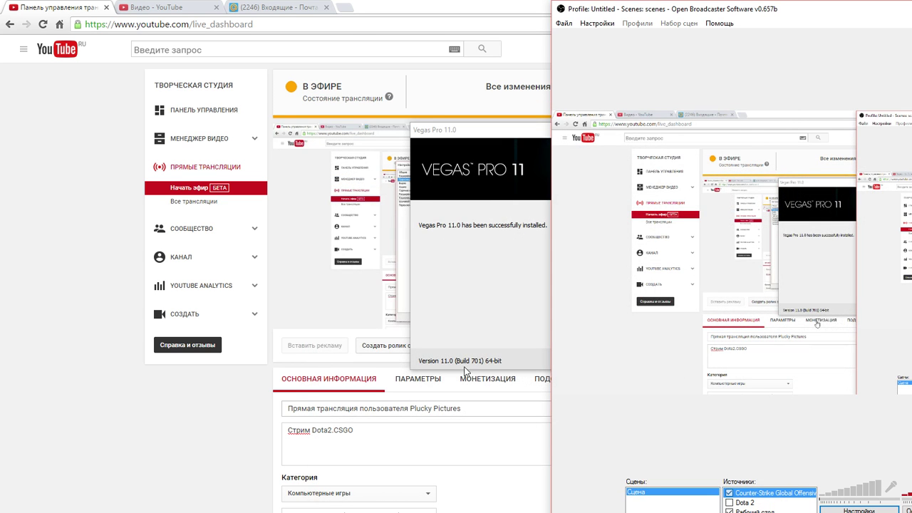
- Bring the browser back to the front and finish the Vegas Pro 11.0 installer
left_click(246, 421)
key("alt+Tab")
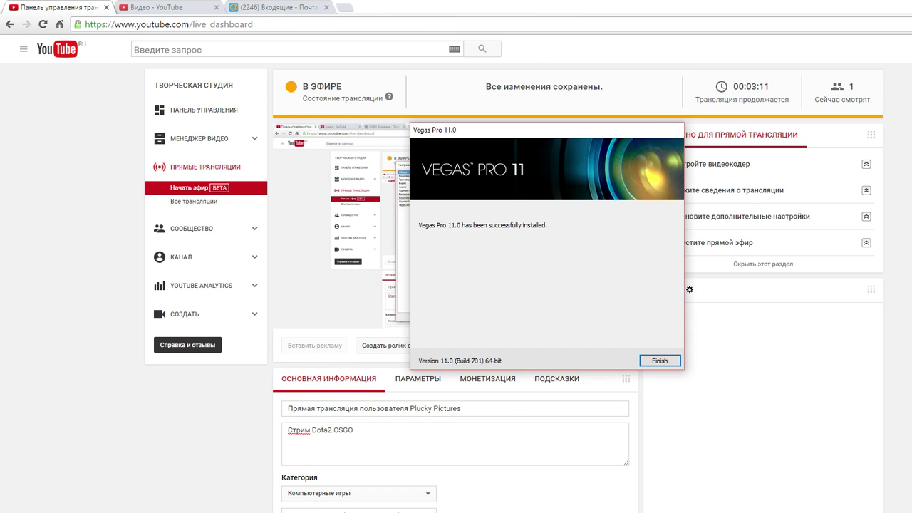
left_click(660, 361)
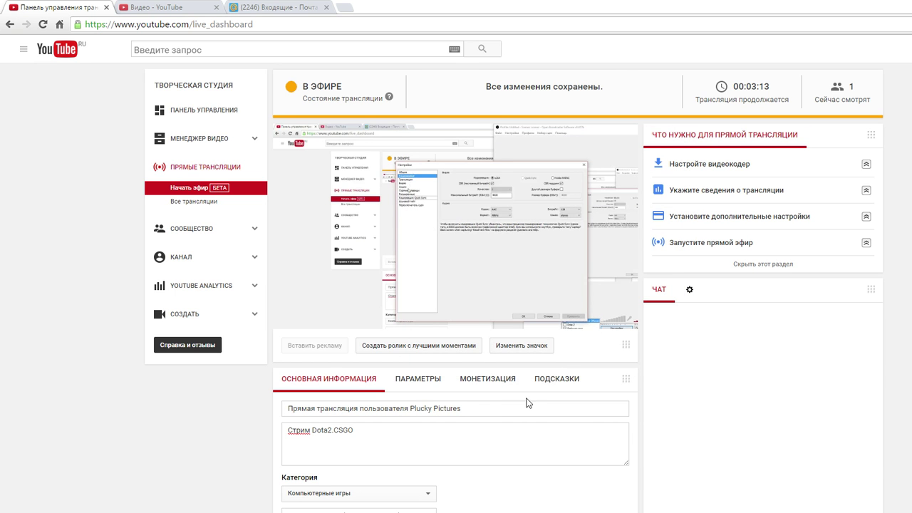
- Review the stream's basic information and parameters, and open and close its advanced settings page
scroll(342, 504, "down", 2)
scroll(343, 504, "down", 4)
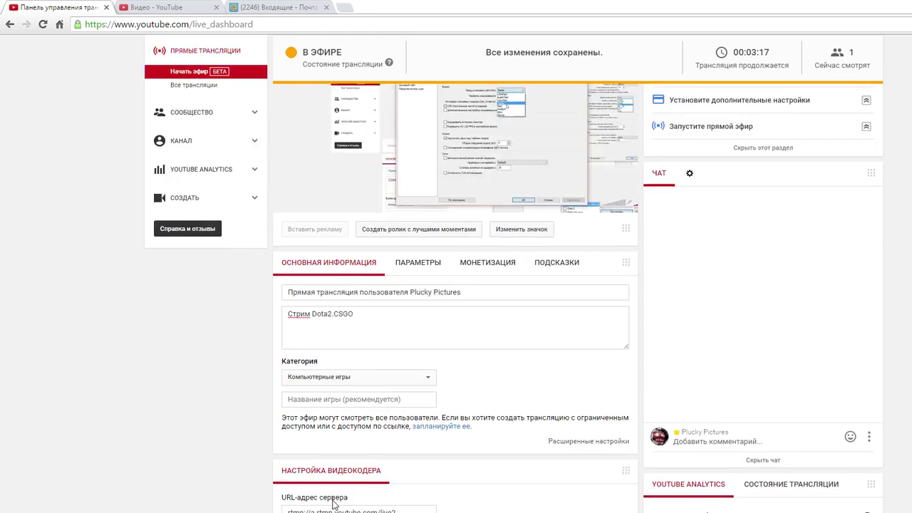
scroll(335, 499, "up", 5)
left_click(412, 379)
scroll(385, 453, "down", 5)
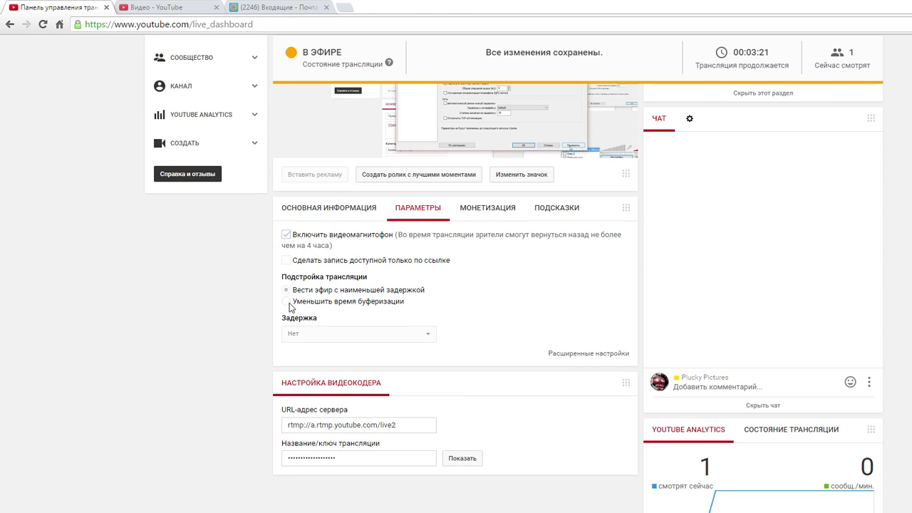
left_click(581, 354)
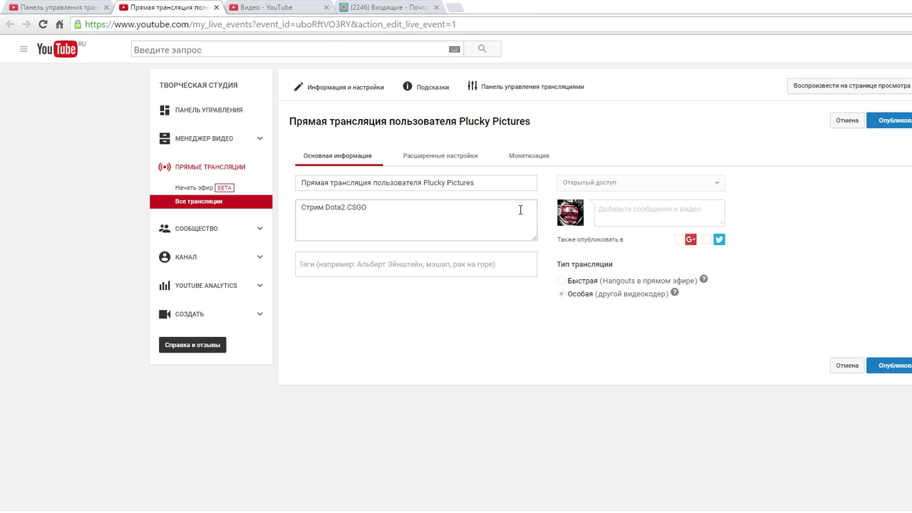
left_click(216, 8)
- View the channel's video list and the mail inbox, and return to the live dashboard
left_click(179, 12)
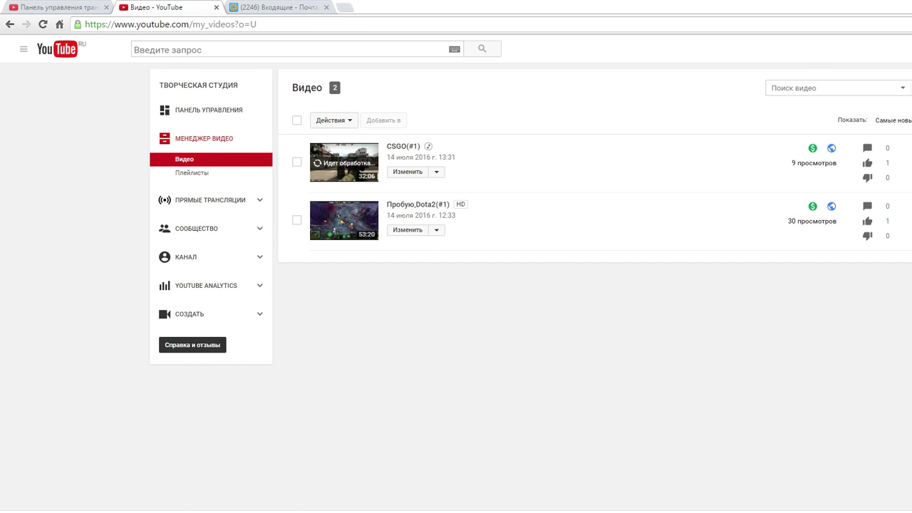
left_click(264, 9)
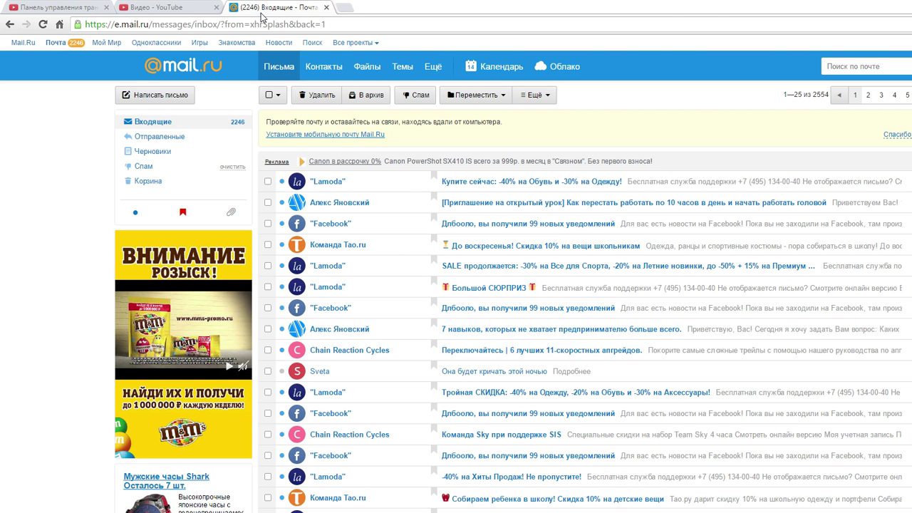
left_click(71, 7)
scroll(257, 308, "up", 3)
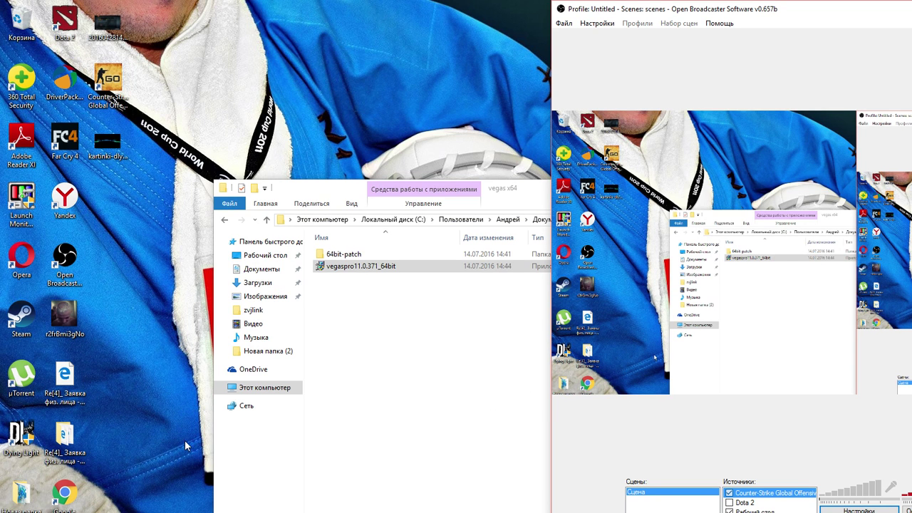
- Move the File Explorer window fully into view and look through the files in the Загрузки folder
left_click_drag(334, 189, 230, 205)
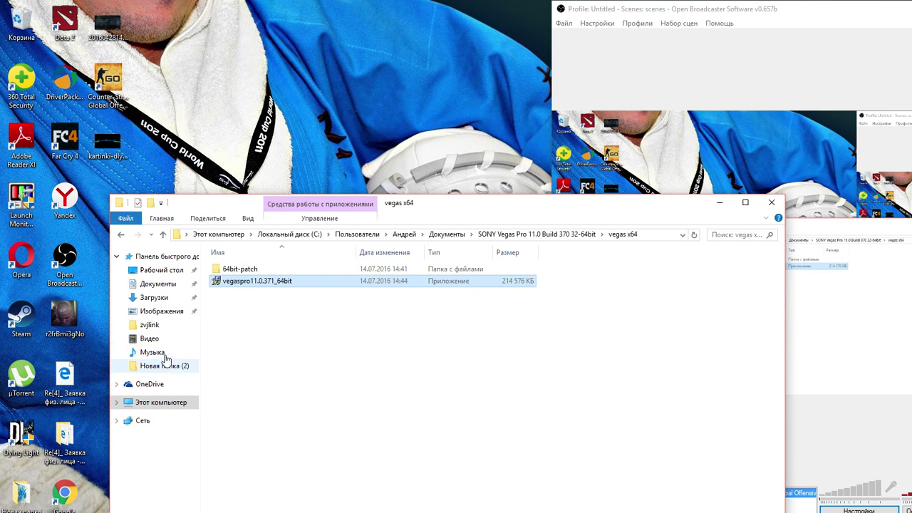
left_click(141, 297)
scroll(255, 377, "down", 5)
scroll(255, 377, "down", 4)
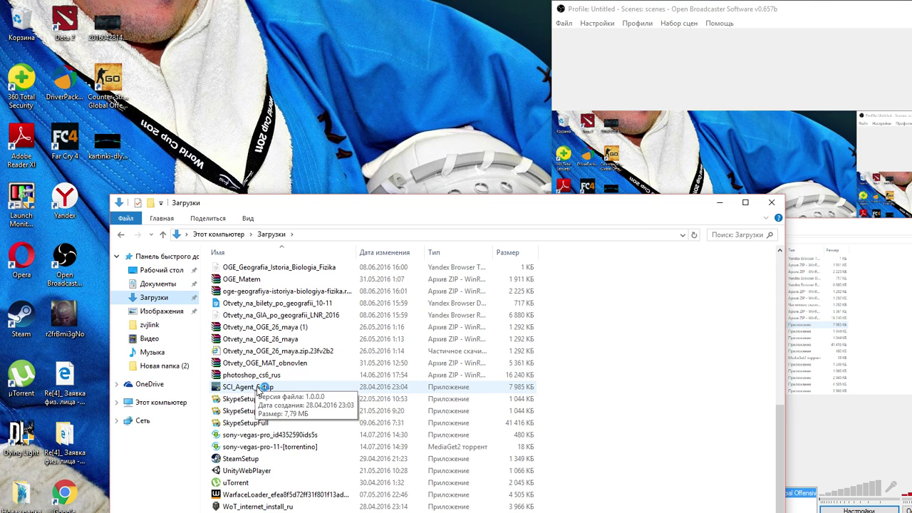
scroll(255, 376, "up", 1)
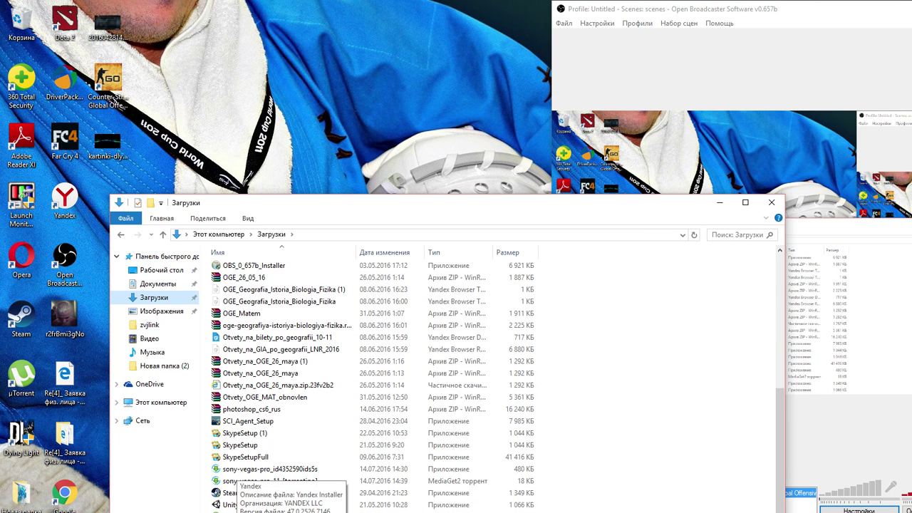
scroll(236, 477, "up", 3)
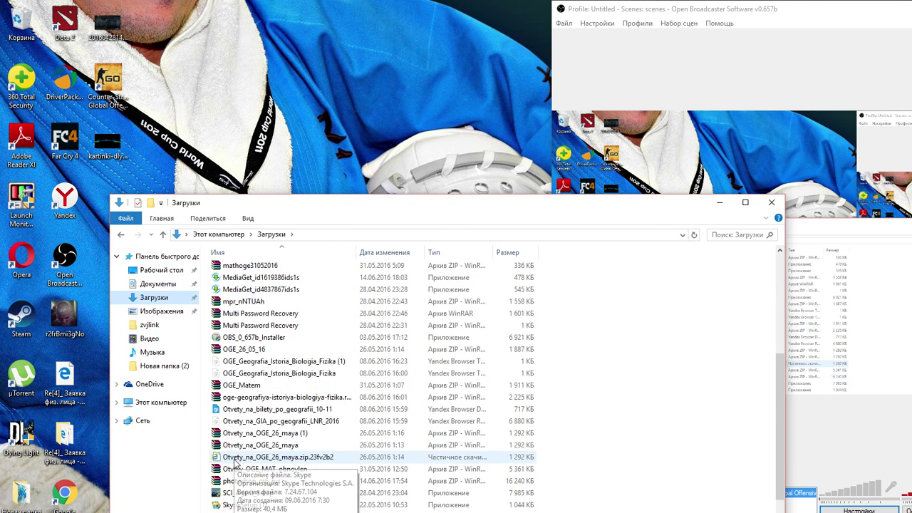
scroll(235, 464, "up", 5)
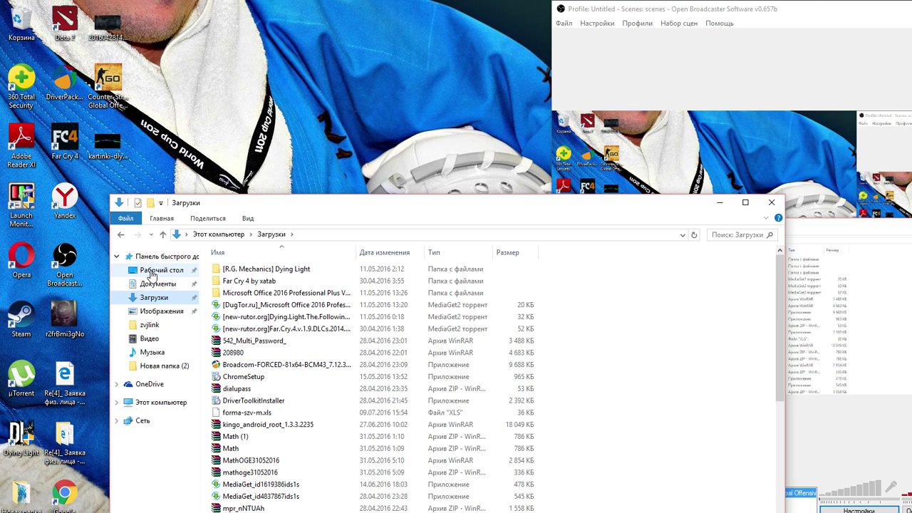
- Look through the zvjlink folder on the desktop and close the File Explorer window
left_click(150, 273)
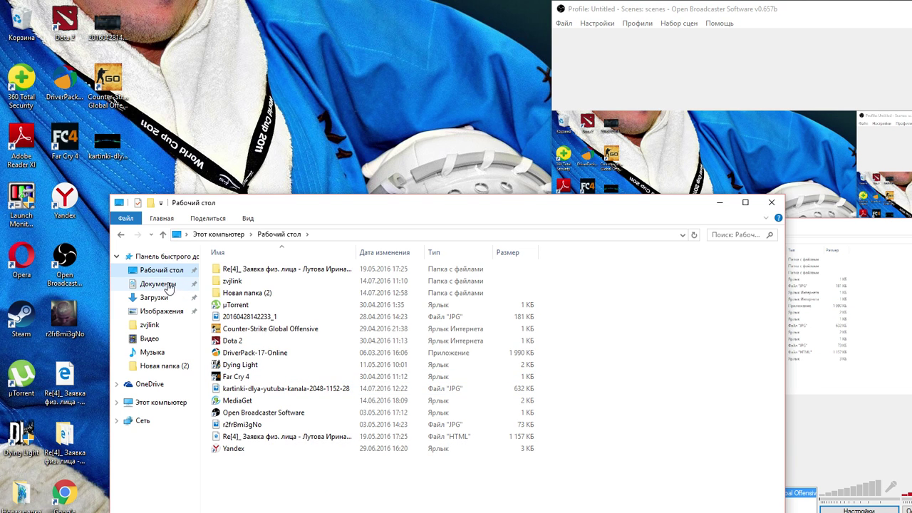
left_click(231, 282)
double_click(245, 284)
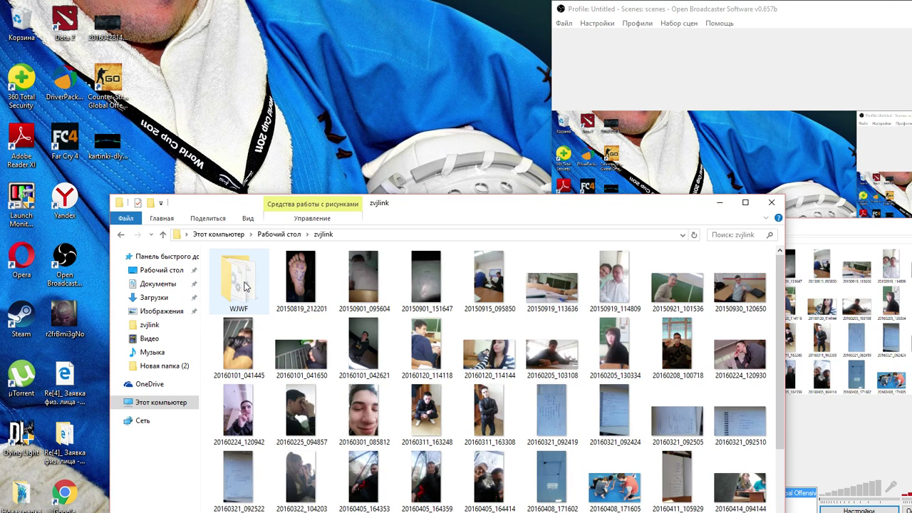
scroll(246, 288, "down", 5)
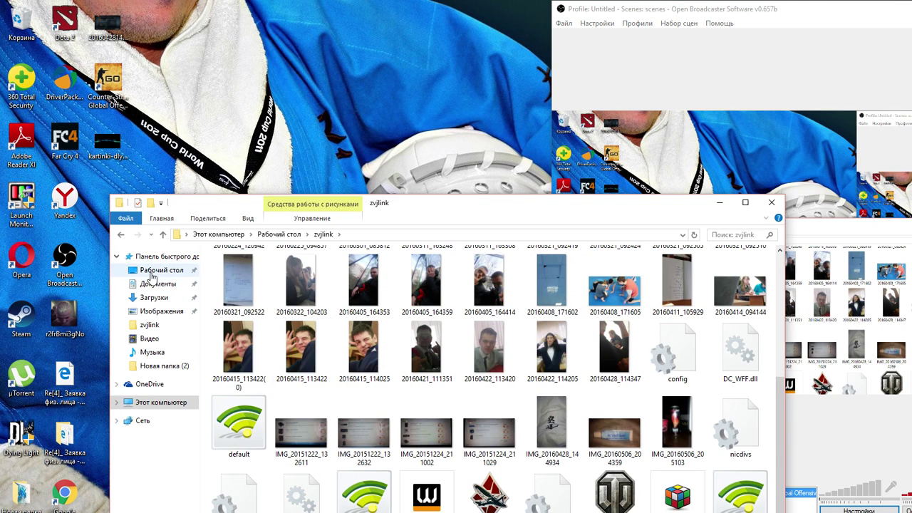
left_click(771, 202)
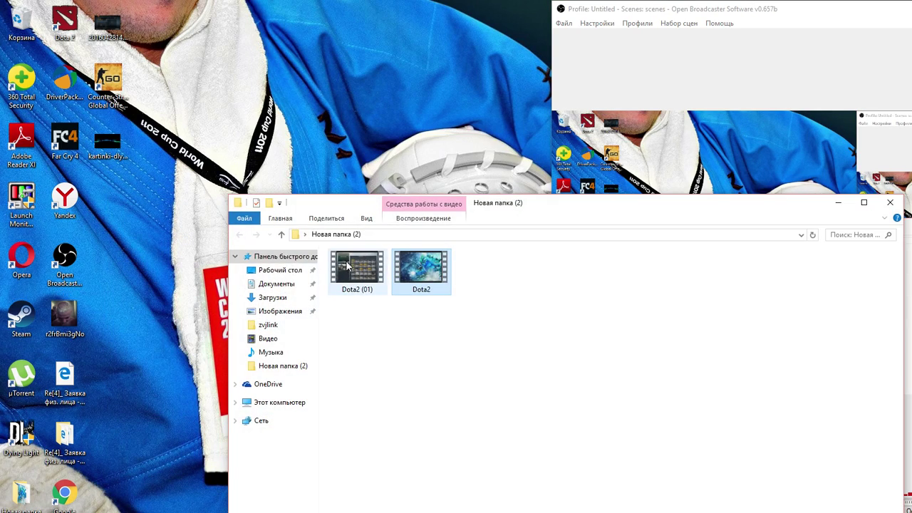
- Look through the Рабочий стол folder, the computer's Локальный диск (C:) and its Games folder
left_click(284, 272)
left_click(379, 293)
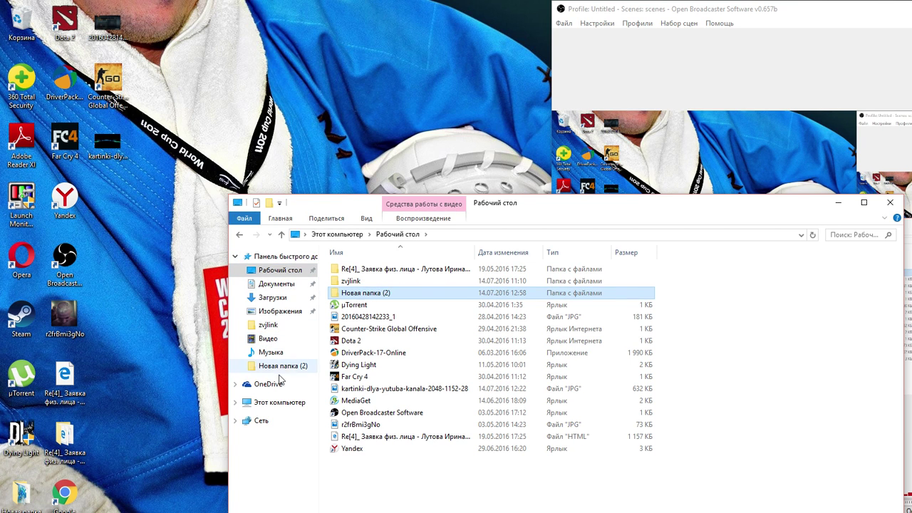
left_click(263, 403)
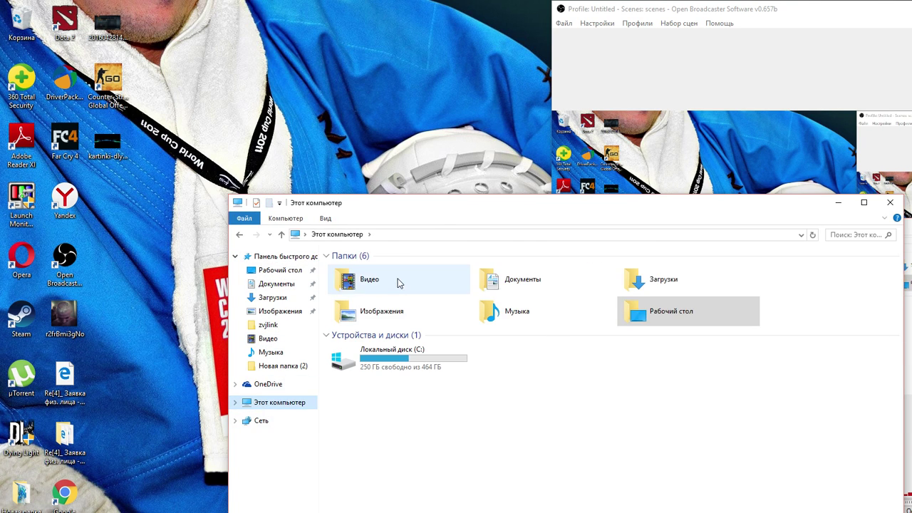
double_click(399, 359)
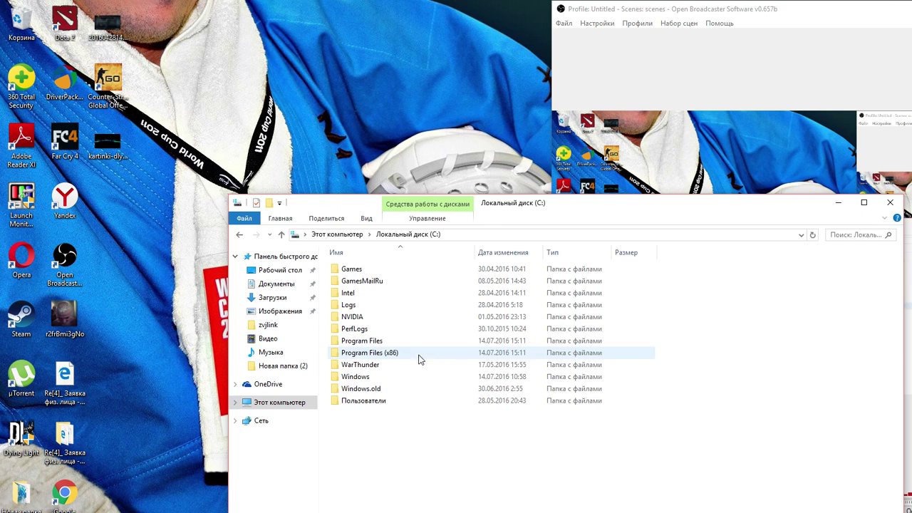
double_click(389, 270)
key("alt+Left")
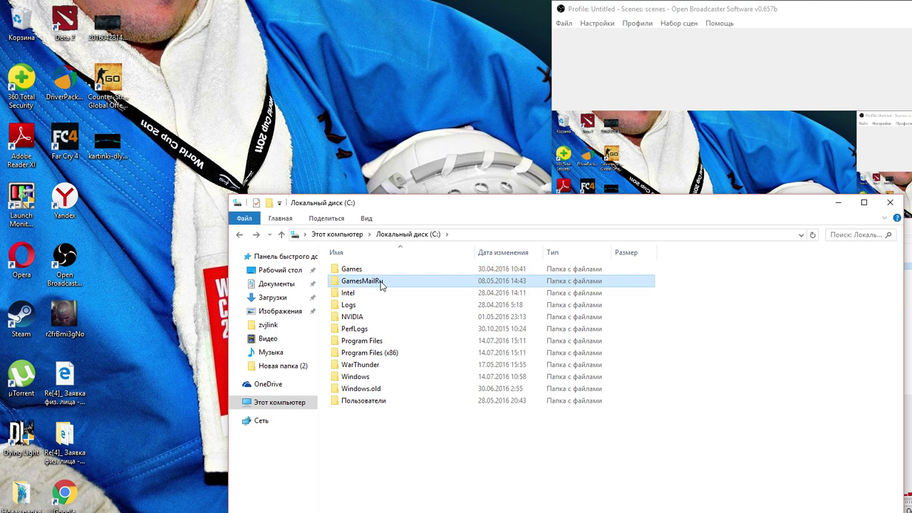
- Look through the GamesMailRu folder with its Distrib and Warface subfolders, and return to the root of drive C
double_click(379, 281)
double_click(377, 271)
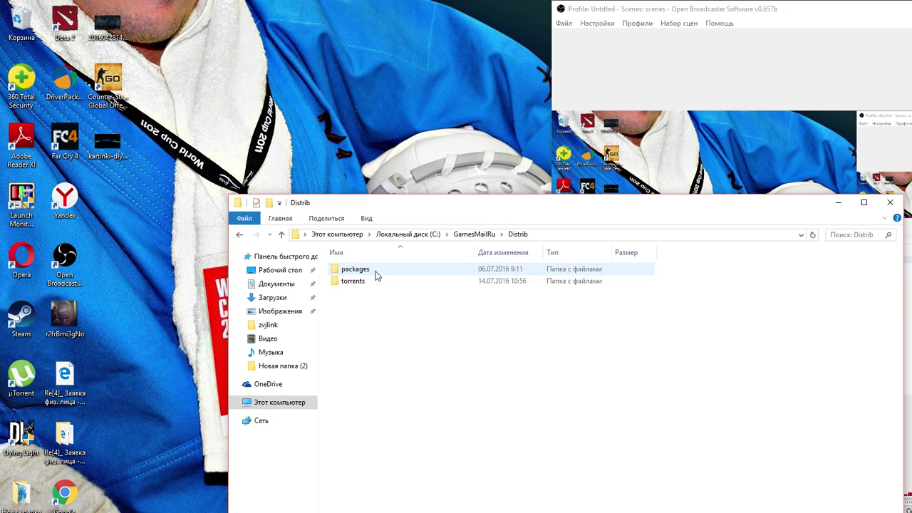
double_click(374, 283)
key("alt+Left")
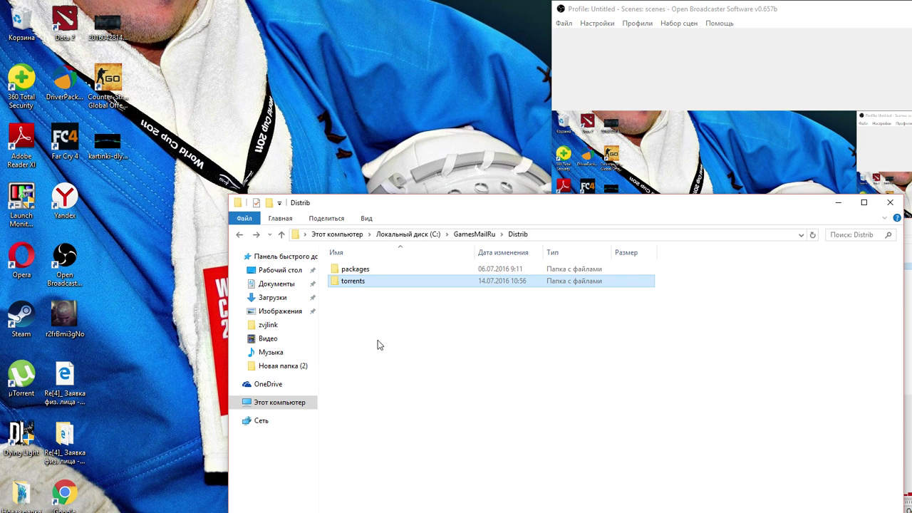
double_click(378, 270)
key("alt+Left")
key("alt+Left")
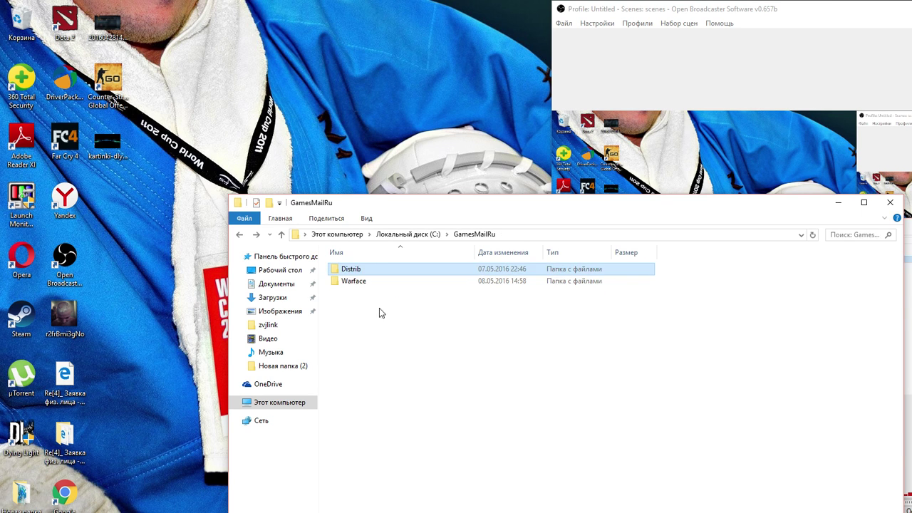
double_click(379, 282)
key("alt+Left")
key("alt+Left")
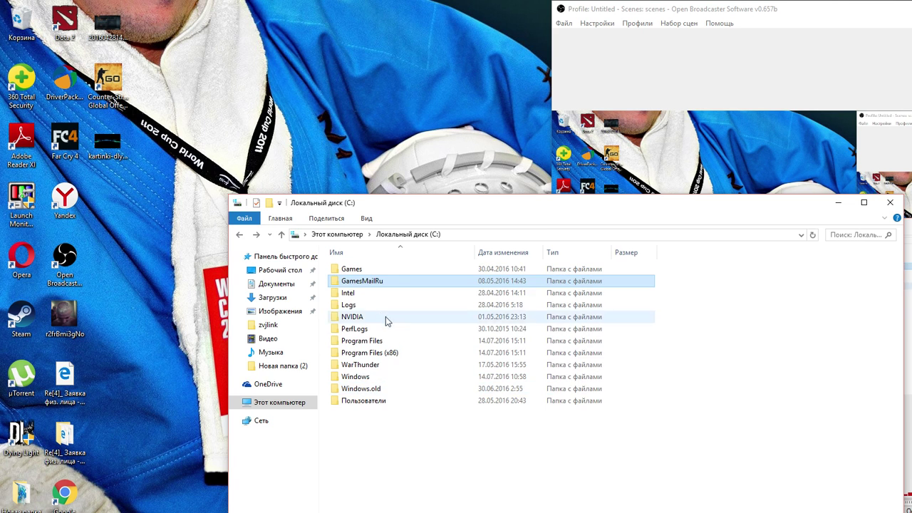
- Look through the Far Cry 4 folder inside Games, including uplay_download, and return to the Этот компьютер view
double_click(367, 270)
left_click(370, 283)
double_click(360, 269)
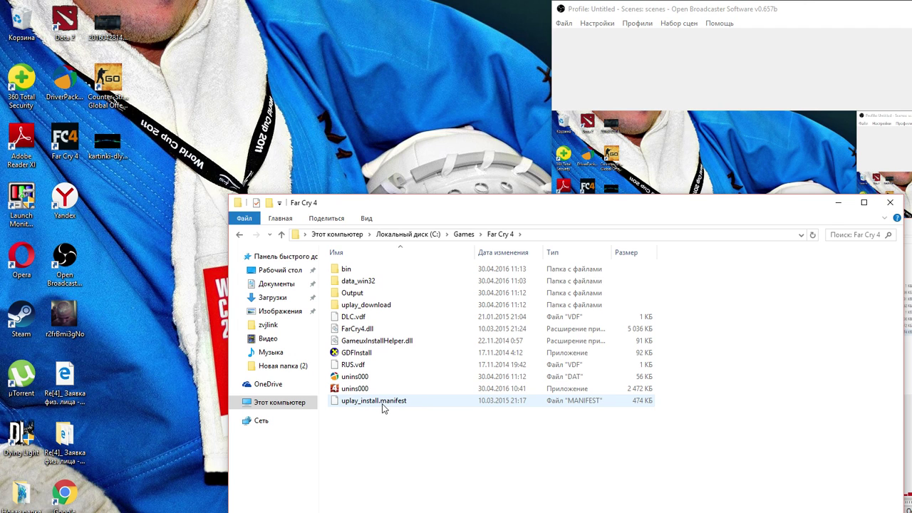
double_click(366, 307)
key("alt+Left")
key("alt+Left")
key("alt+Left")
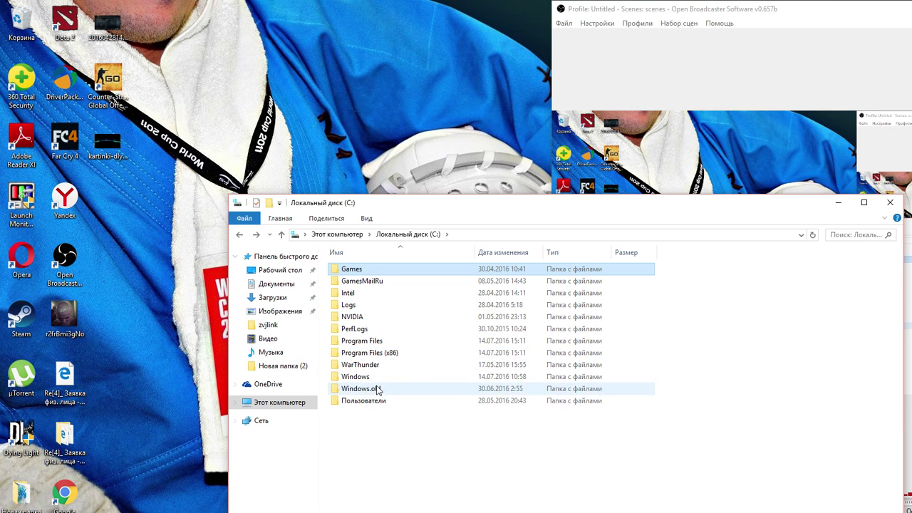
left_click(377, 310)
key("BackSpace")
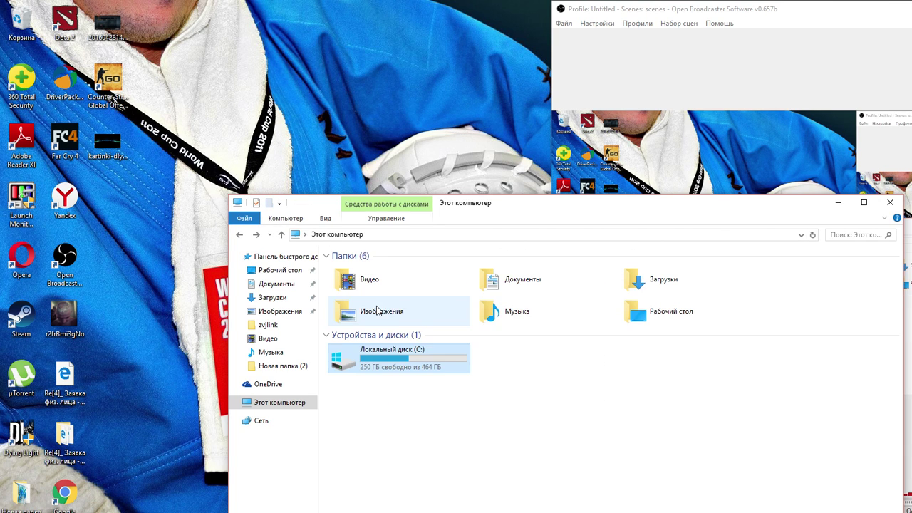
- Open the Новая папка (2) folder from the desktop to view its videos, and close its window
left_click_drag(177, 360, 181, 437)
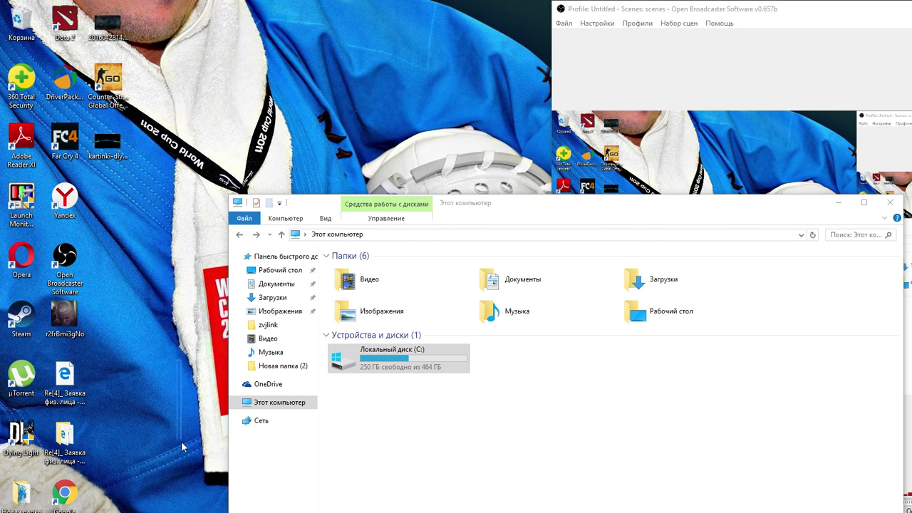
double_click(23, 494)
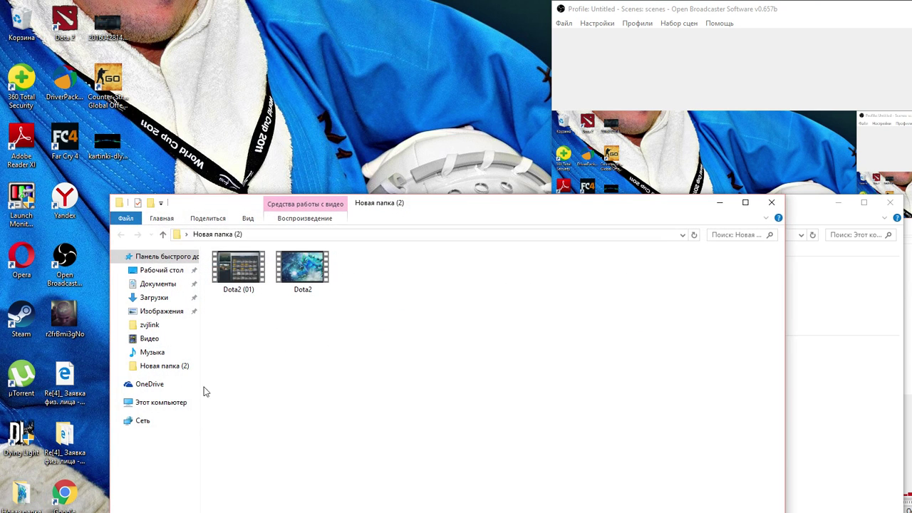
left_click(769, 204)
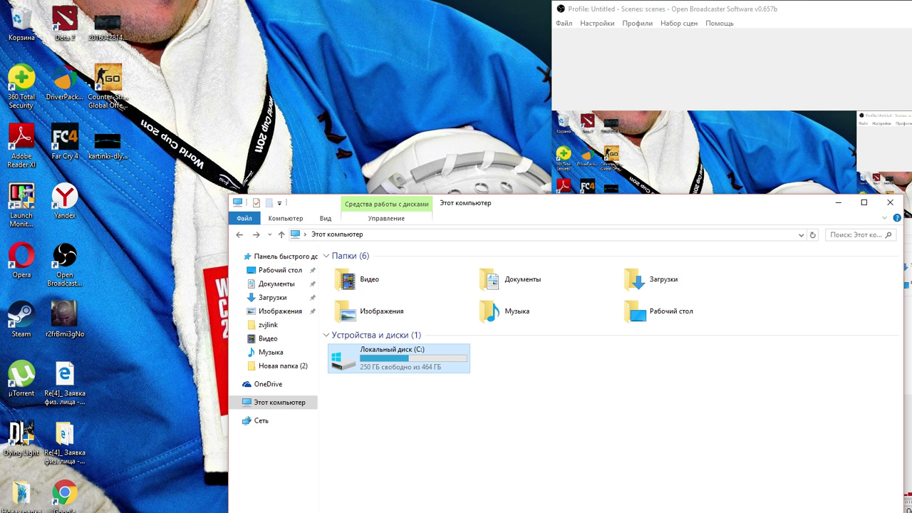
- Look through the zvjlink folder, its WJWF subfolder and the desktop folder, and show the quick access overview
left_click(281, 325)
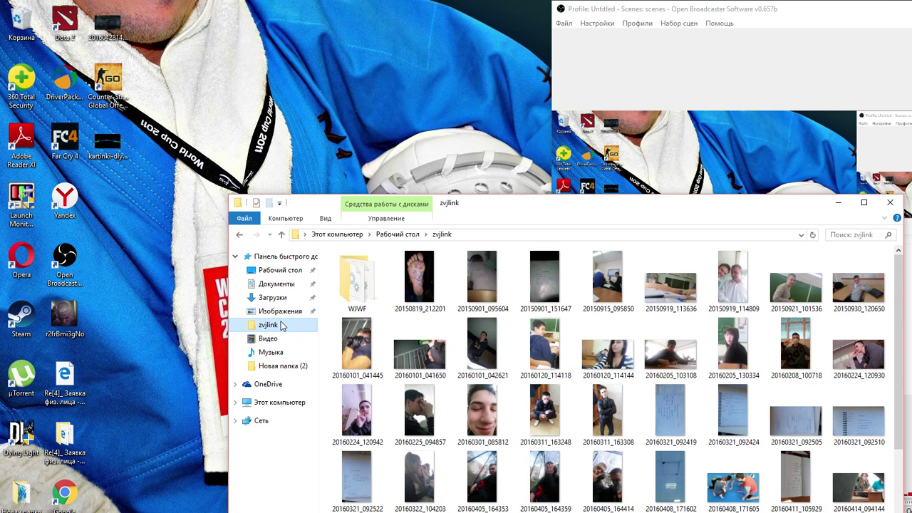
double_click(356, 281)
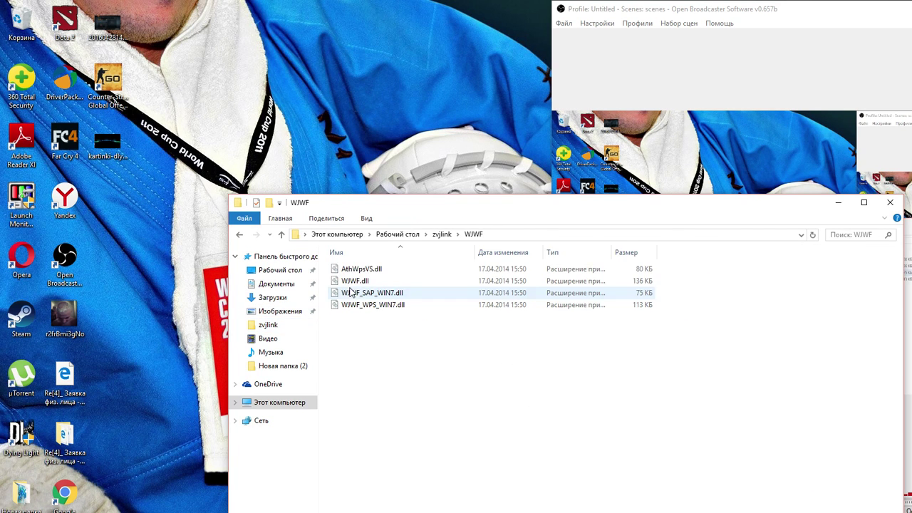
left_click(274, 272)
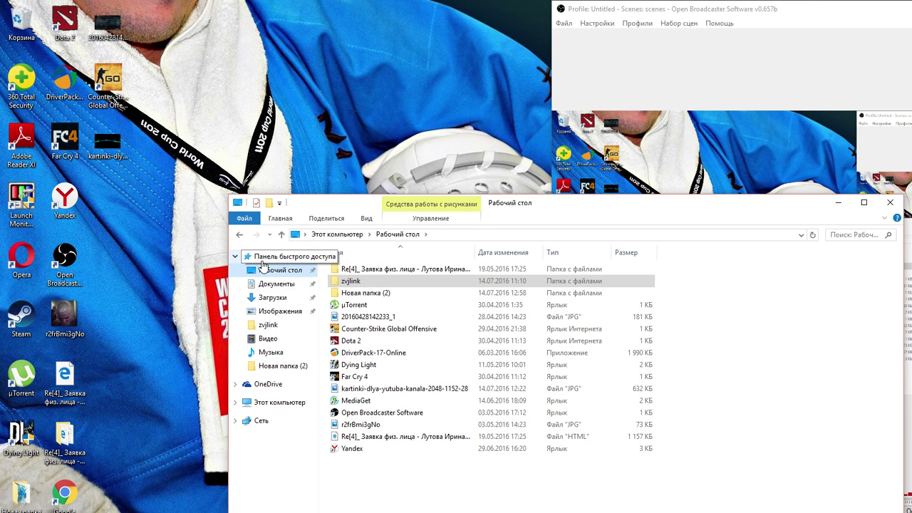
left_click(275, 257)
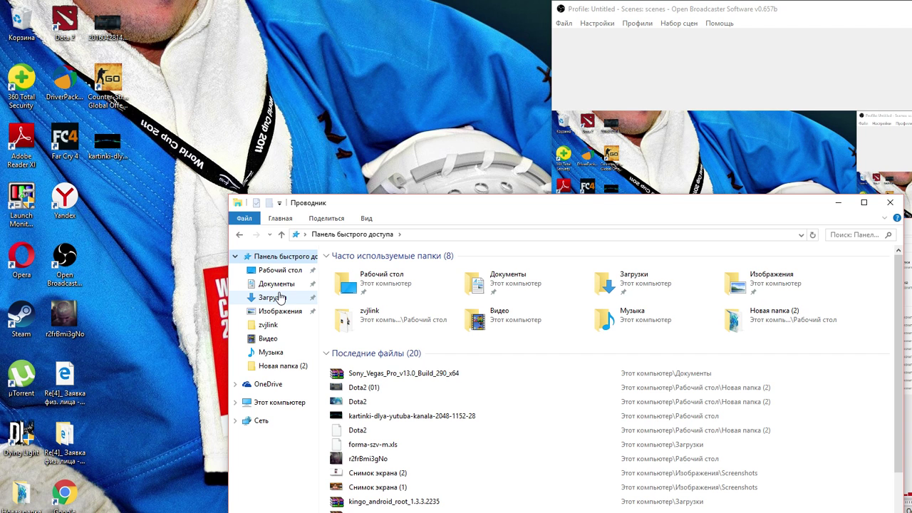
- Examine the full list of files in the Загрузки folder
left_click(276, 297)
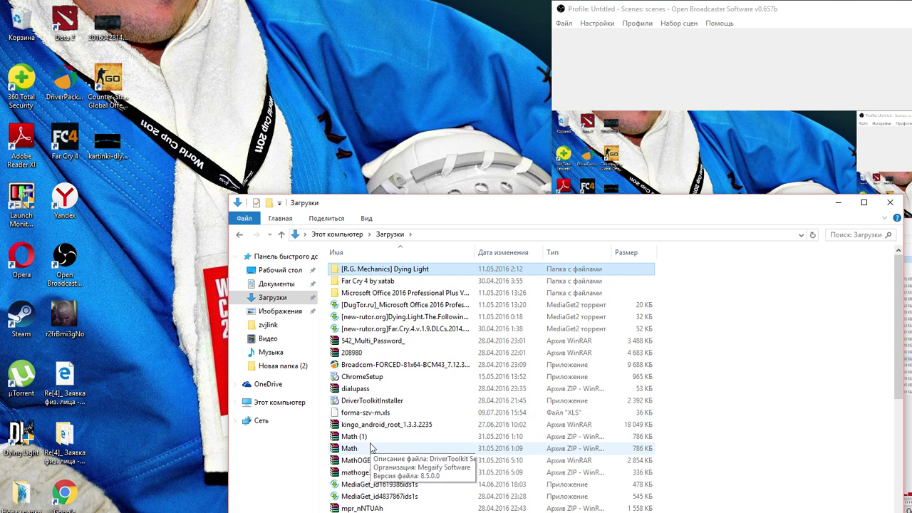
scroll(376, 450, "down", 1)
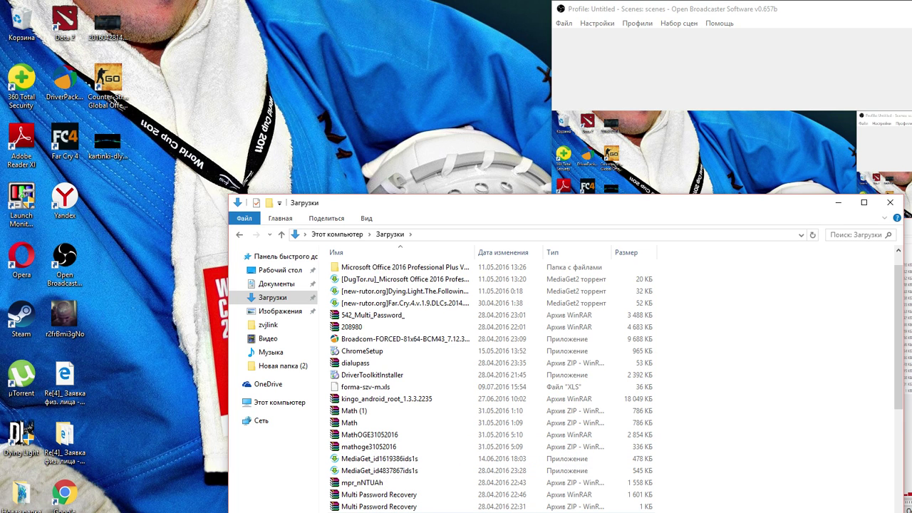
scroll(399, 502, "down", 2)
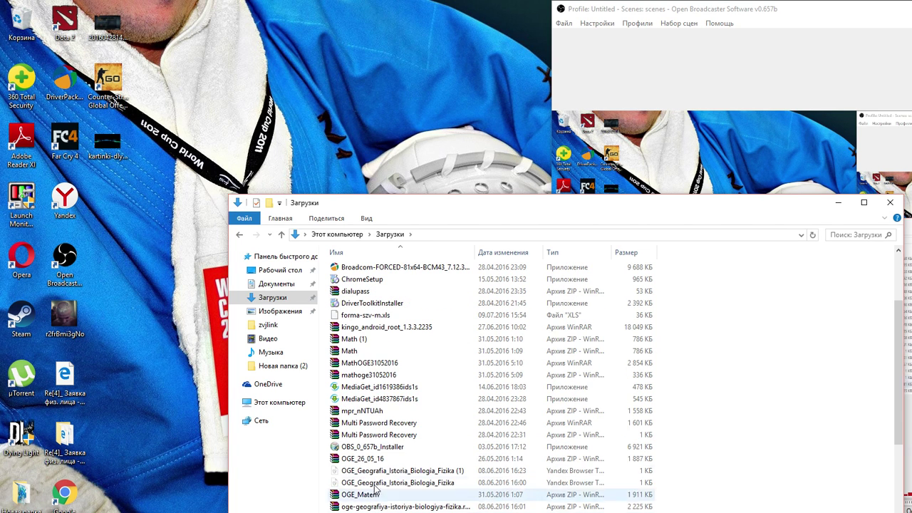
scroll(401, 508, "down", 1)
scroll(400, 508, "down", 4)
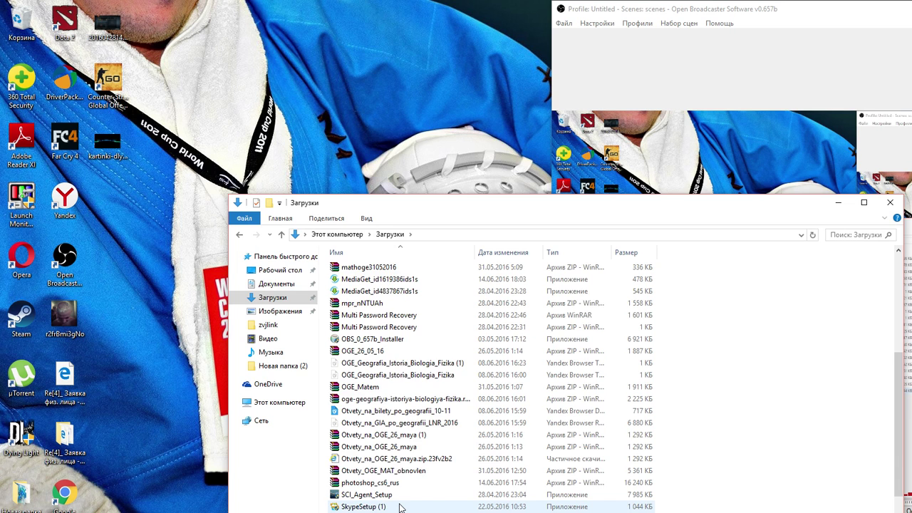
scroll(399, 507, "down", 1)
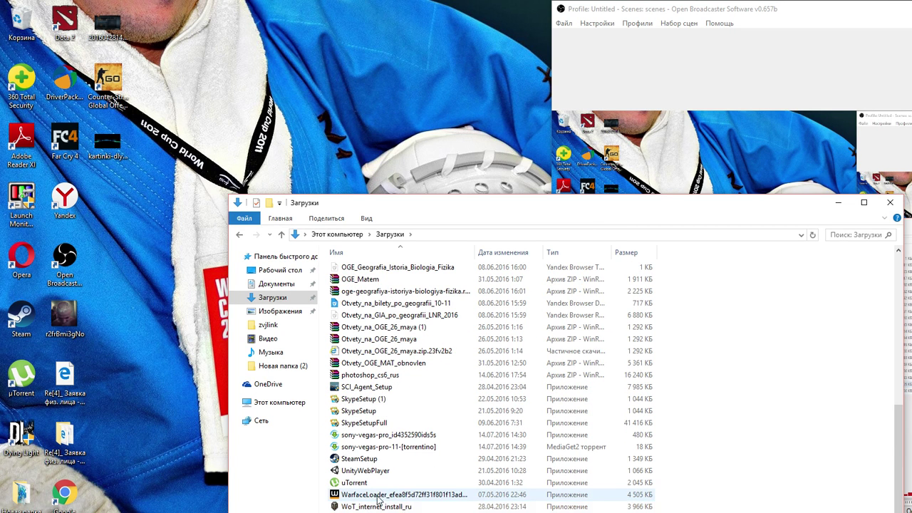
scroll(354, 491, "up", 4)
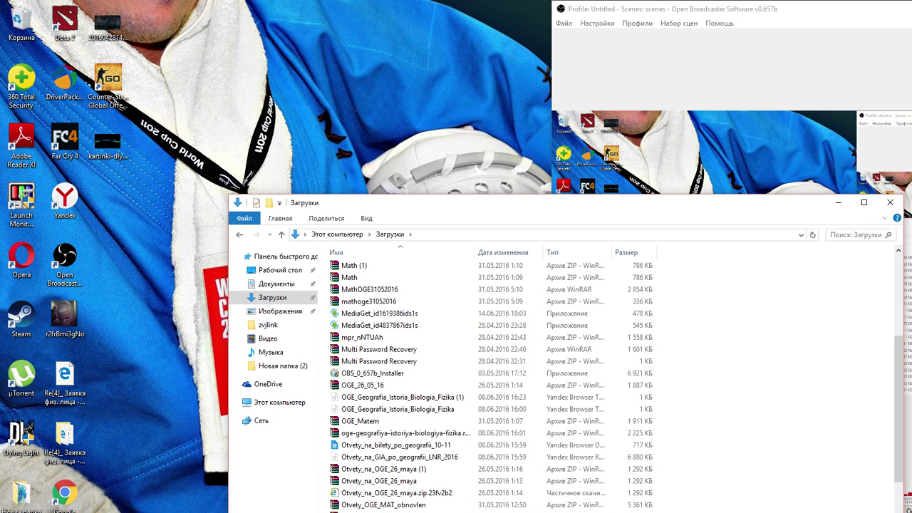
scroll(399, 385, "up", 2)
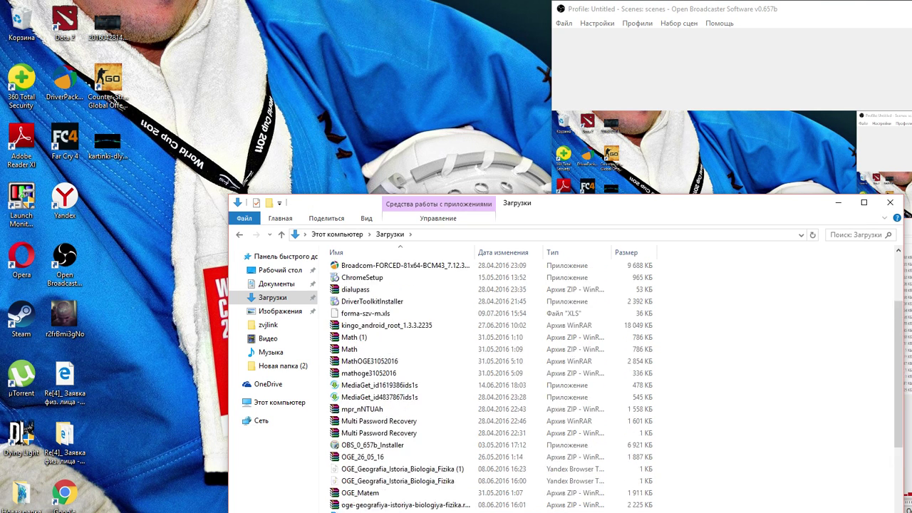
scroll(399, 385, "up", 3)
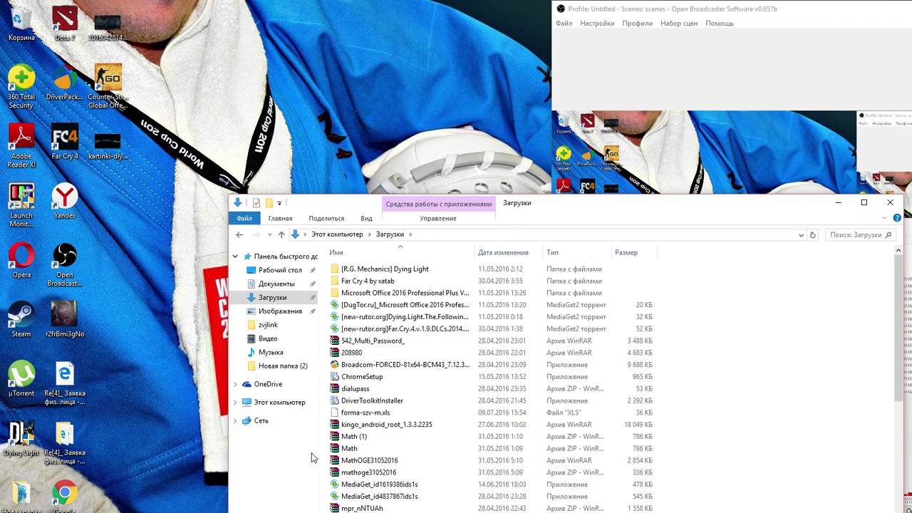
- Look through the Новая папка (2), Музыка, Видео and zvjlink folders
left_click(285, 367)
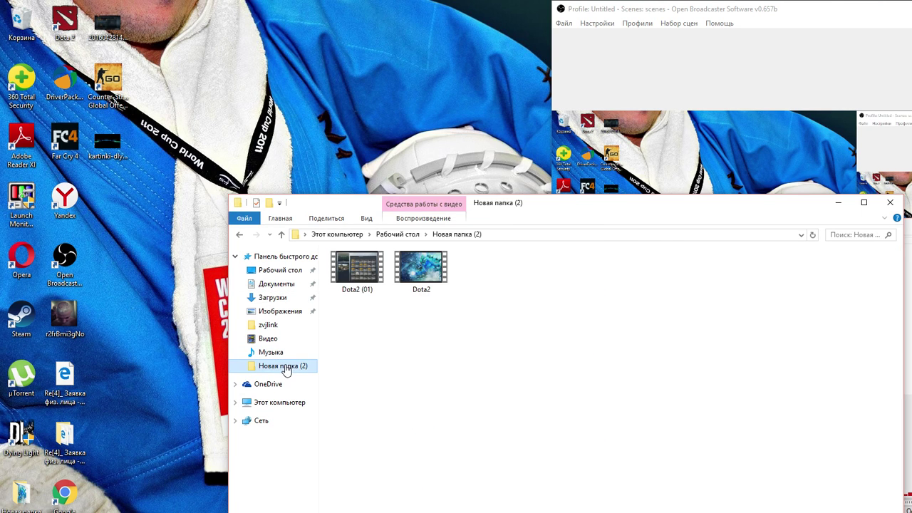
left_click(283, 352)
left_click(284, 339)
left_click(283, 326)
left_click(283, 339)
left_click(283, 326)
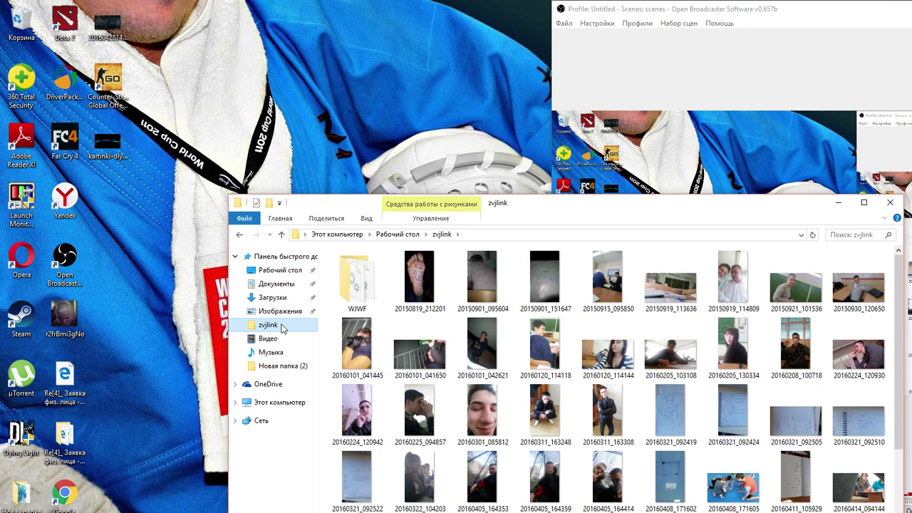
left_click(281, 341)
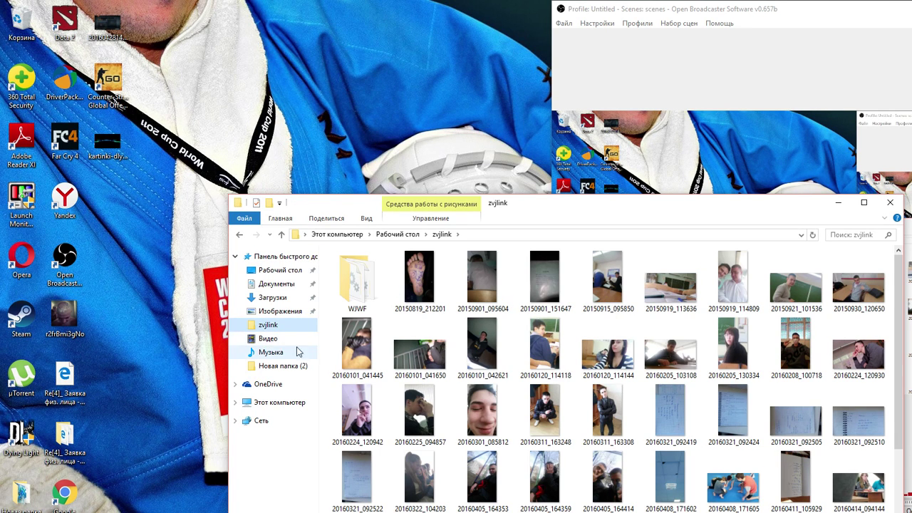
- View the Видео and Загрузки folders again and close the File Explorer window
key("Up")
key("Down")
key("Down")
key("Down")
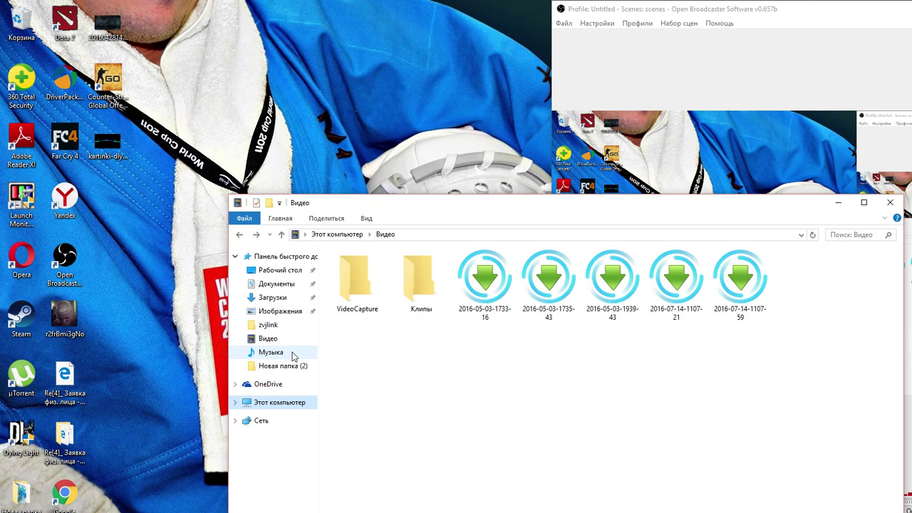
key("Up")
key("Up")
key("Up")
key("Up")
key("Up")
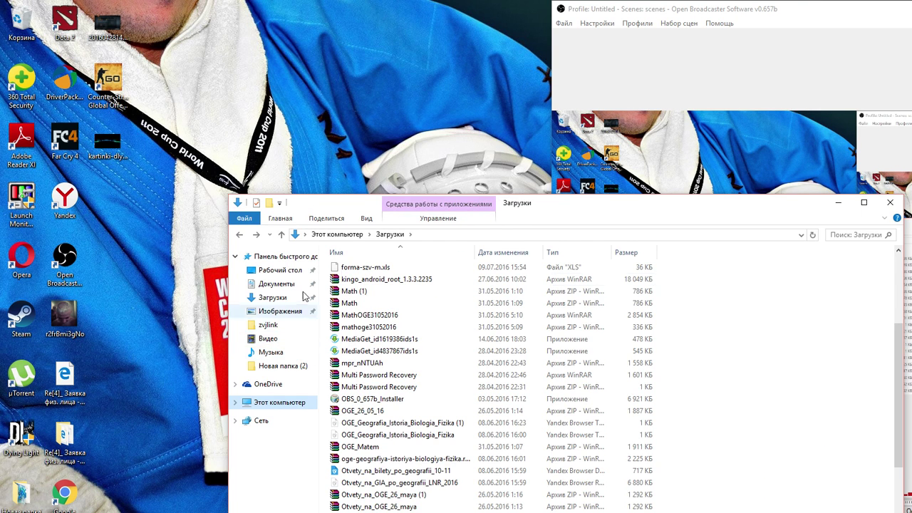
left_click(883, 205)
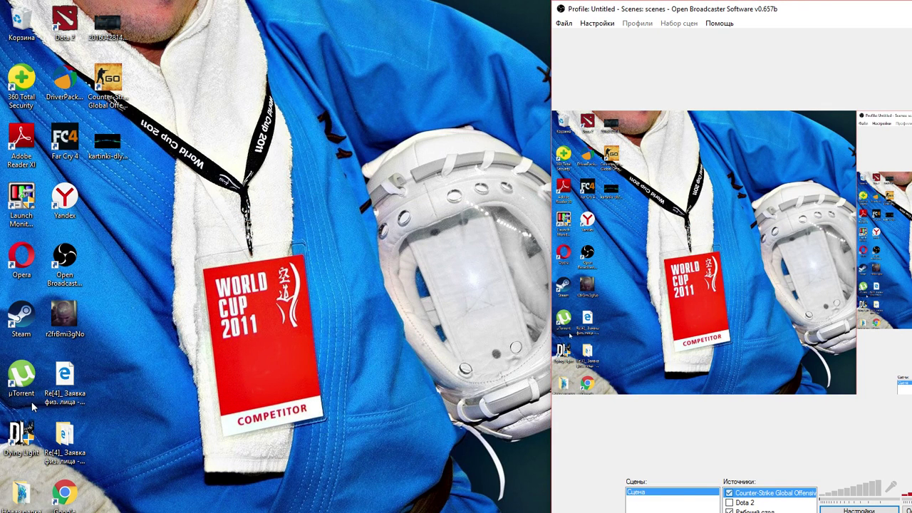
left_click_drag(64, 317, 22, 30)
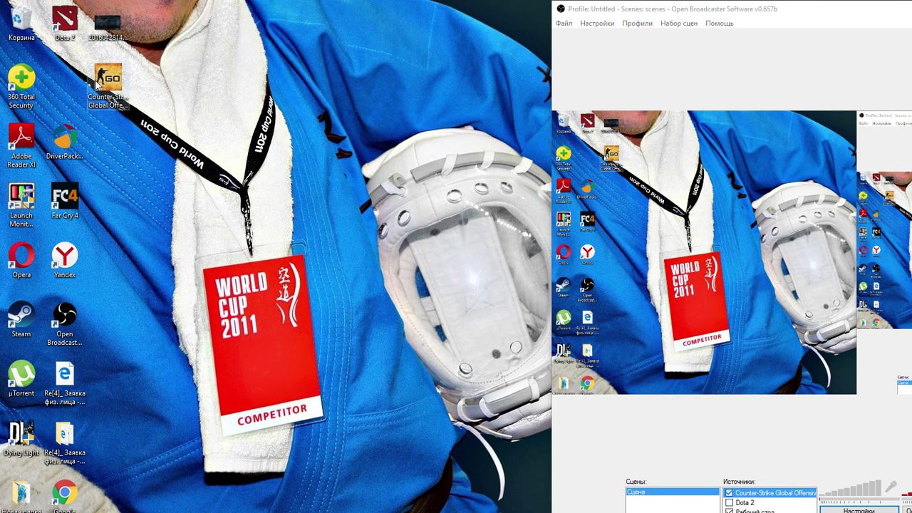
left_click_drag(107, 25, 26, 30)
left_click_drag(108, 79, 72, 80)
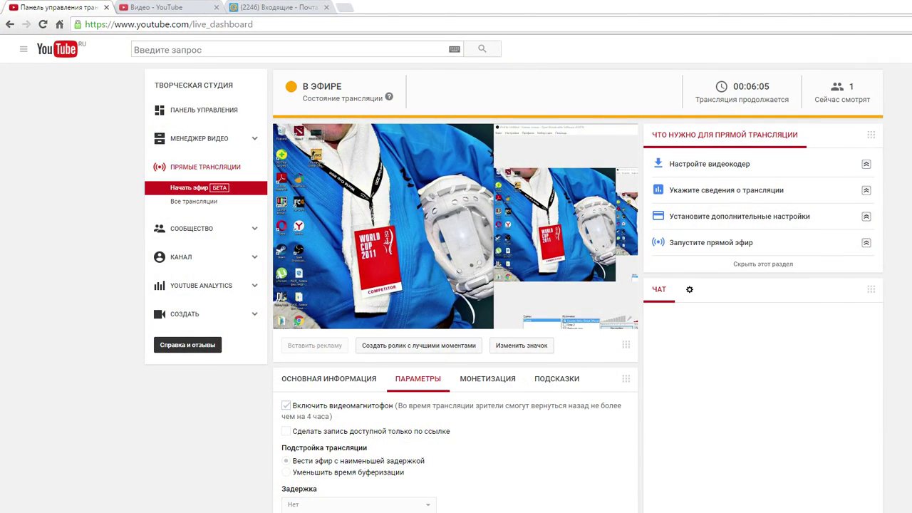
- Check the downloads list in Chrome and close it, and switch to Yandex Browser to open its list of recent downloads
left_click(905, 24)
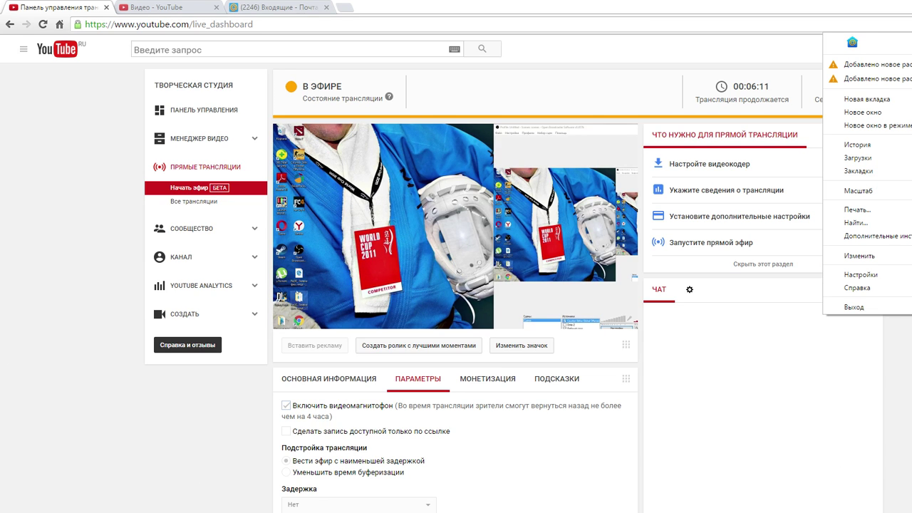
left_click(859, 158)
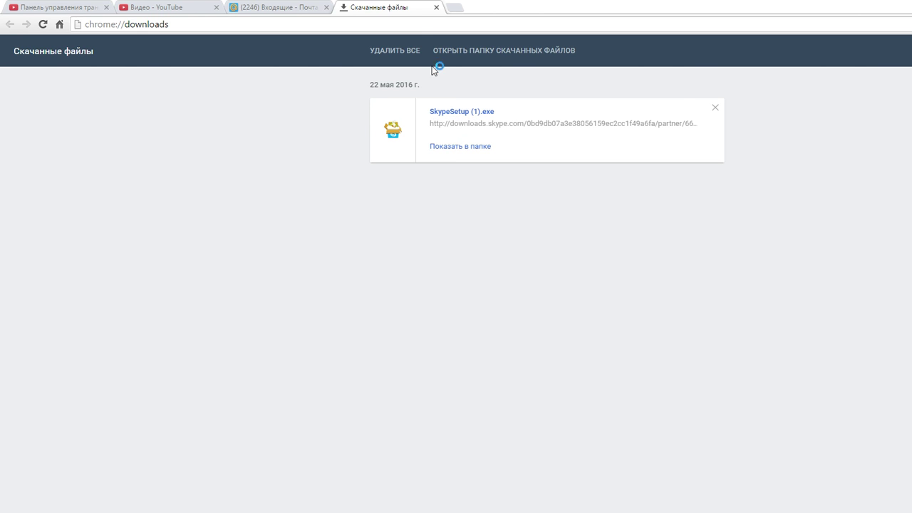
left_click(437, 8)
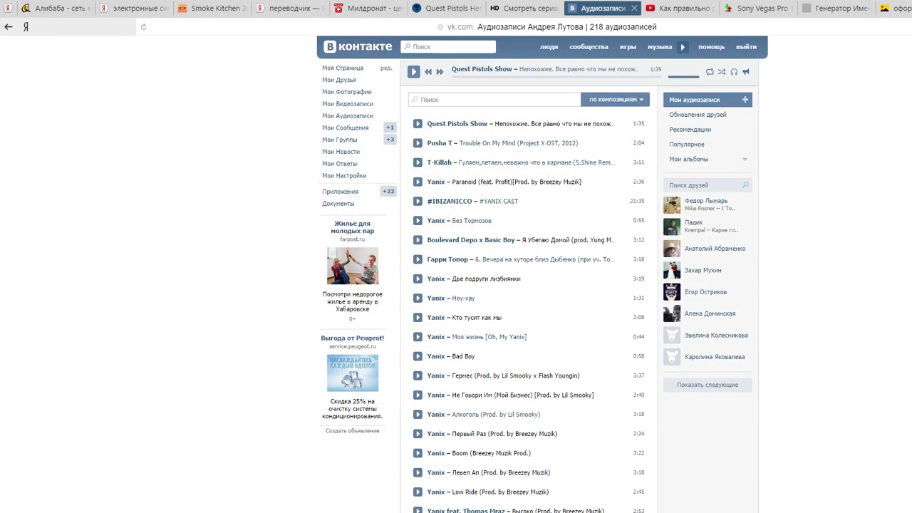
key("ctrl+l")
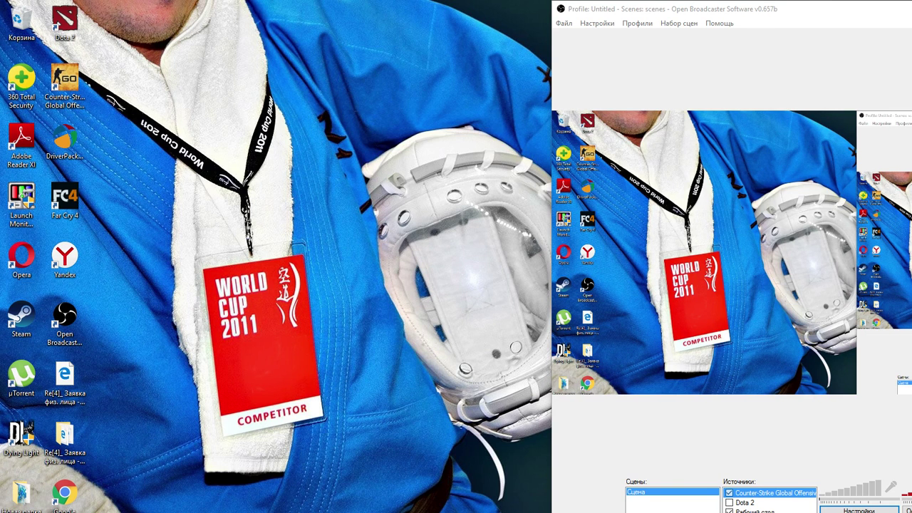
- Switch to MediaGet, open the SONY Vegas Pro 11.0 Build 370 32-64bit download folder, and add the rus file's entries to the registry
key("alt+Tab")
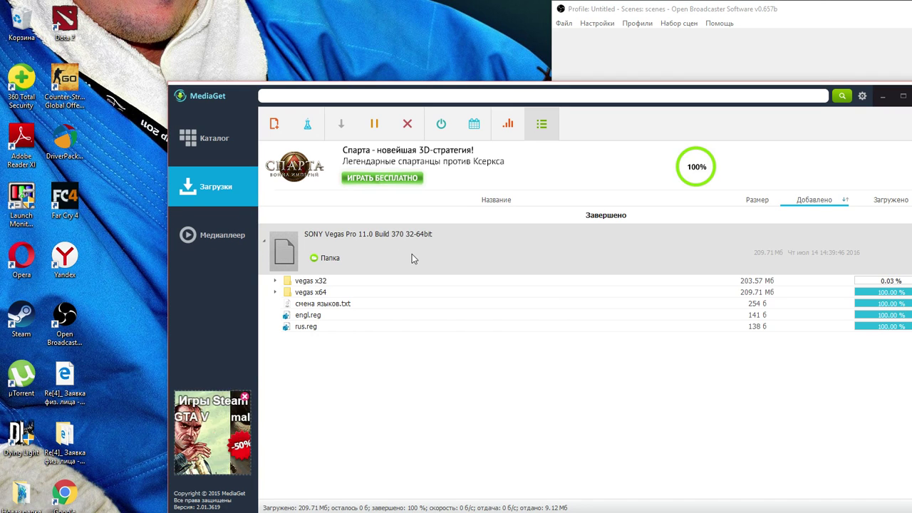
left_click(327, 259)
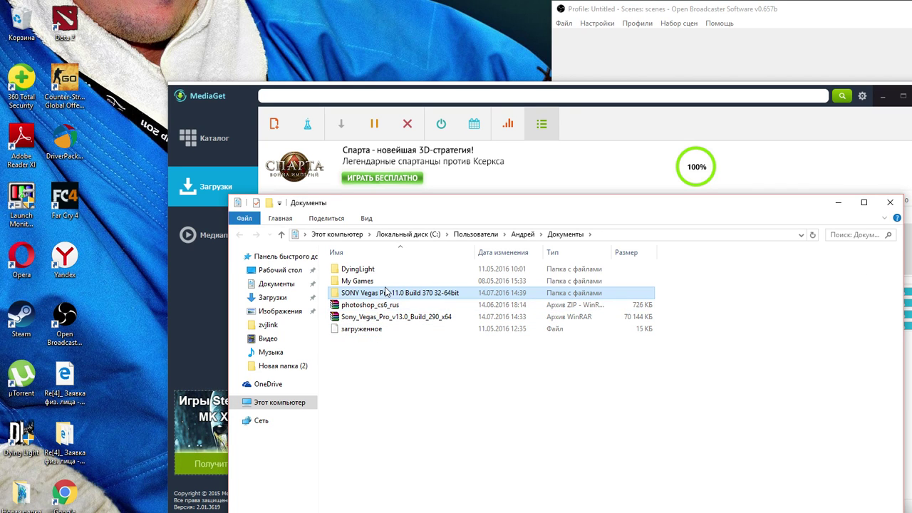
double_click(385, 293)
double_click(377, 294)
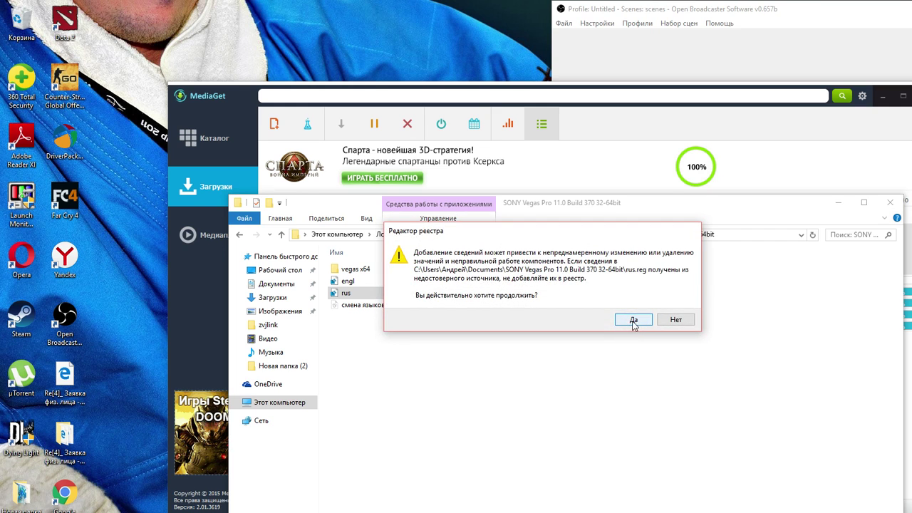
left_click(636, 321)
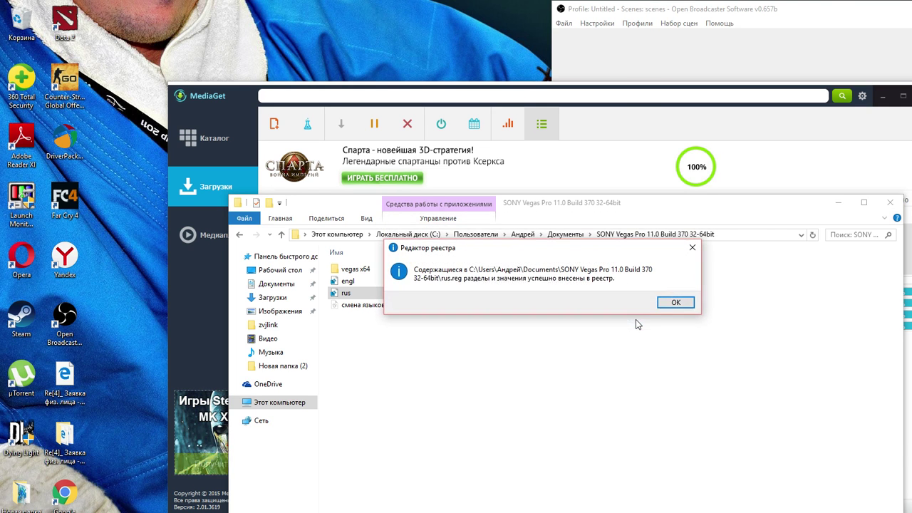
left_click(676, 305)
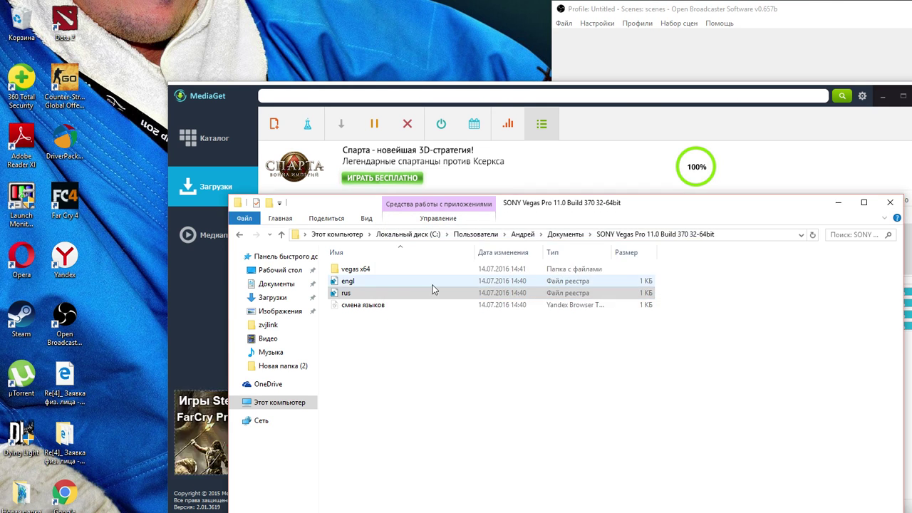
- Start Vegas-11-64bit-patch from the 64bit-patch subfolder of vegas x64 and try to continue without an installation directory
double_click(418, 270)
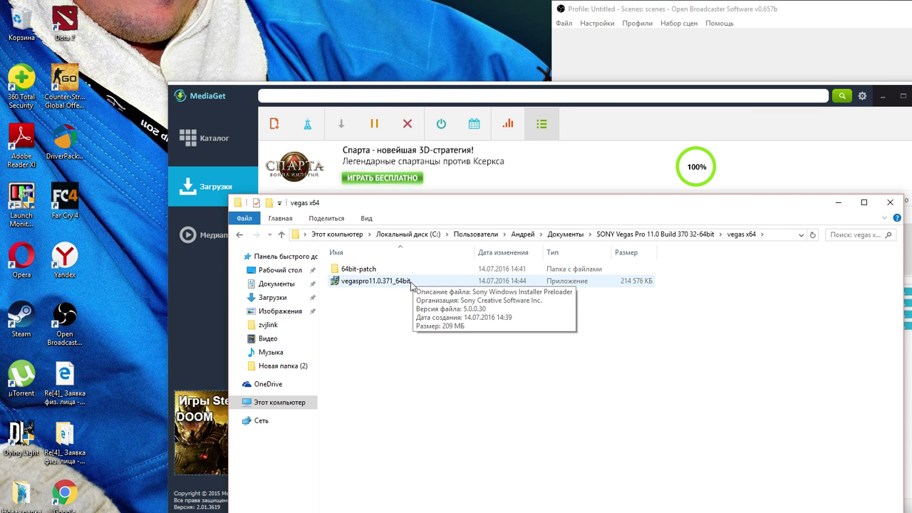
double_click(407, 272)
double_click(408, 281)
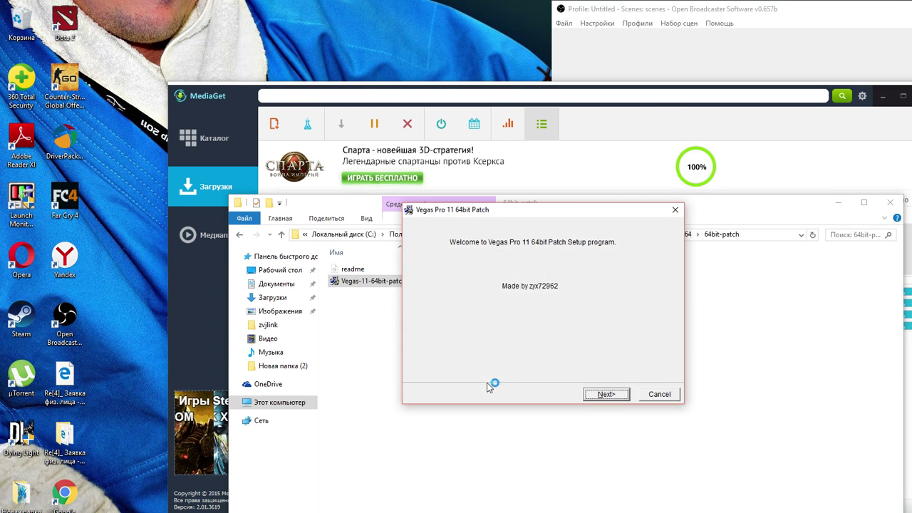
left_click(604, 396)
left_click(590, 403)
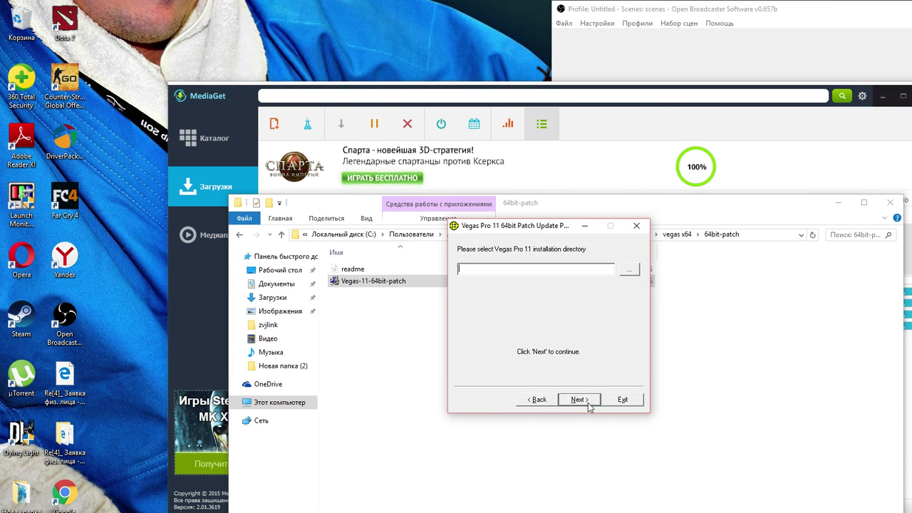
left_click(590, 402)
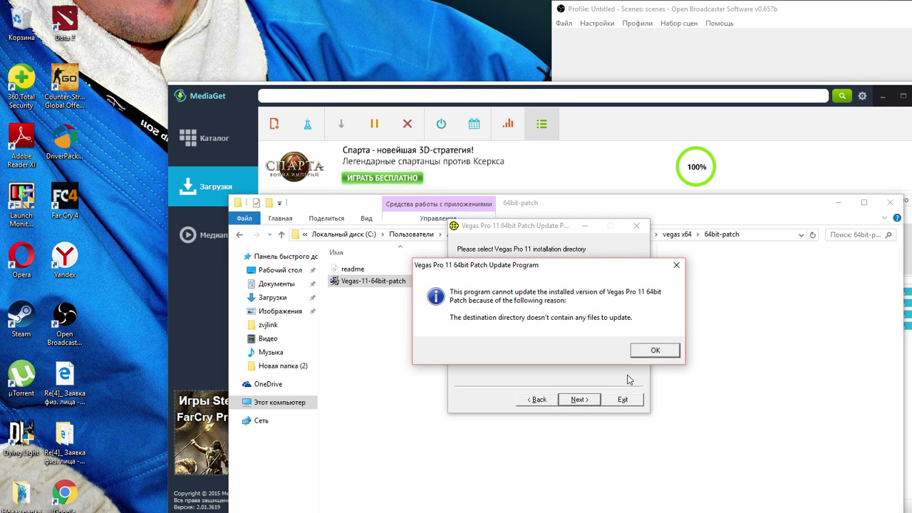
left_click(656, 352)
- Try to run the patch with C:\WINDOWS as the Vegas Pro 11 installation directory
left_click(629, 271)
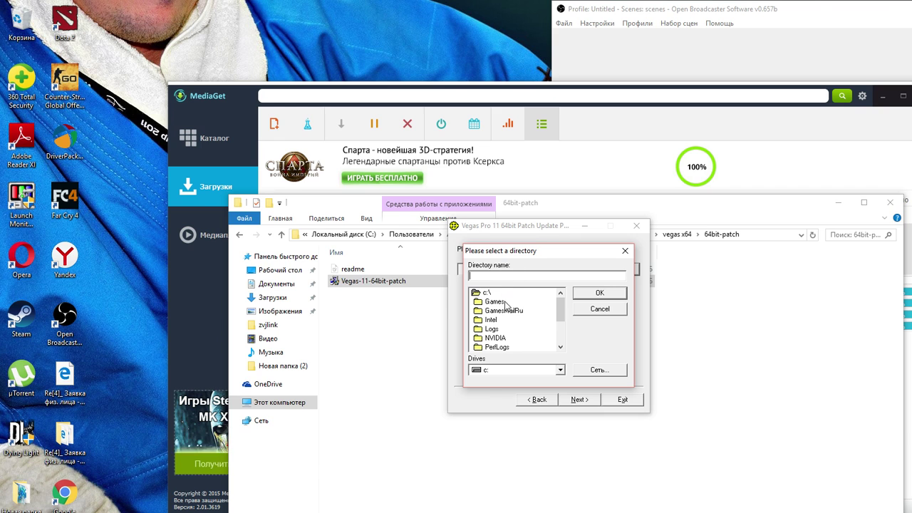
scroll(507, 349, "down", 2)
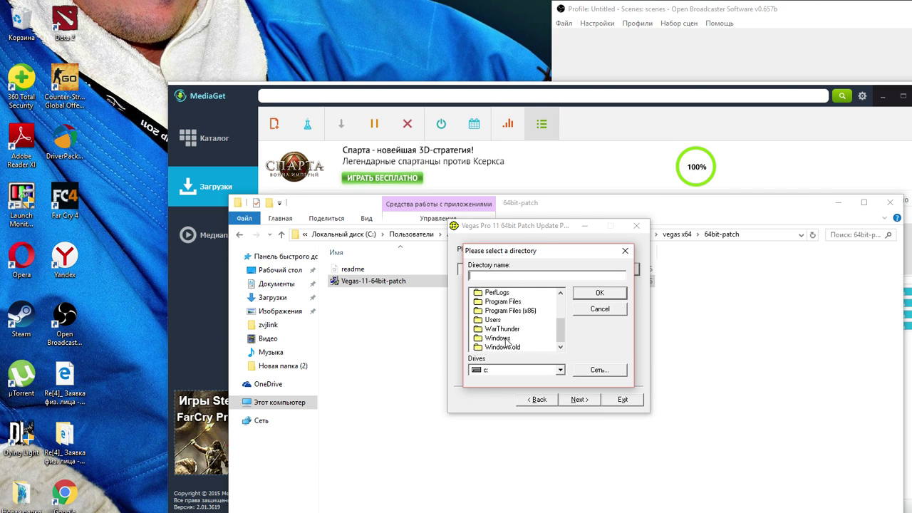
double_click(505, 346)
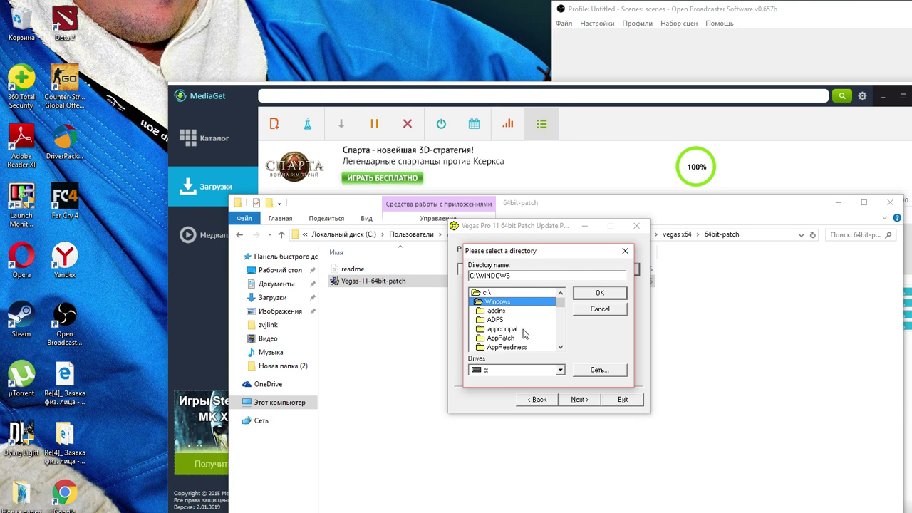
left_click(599, 293)
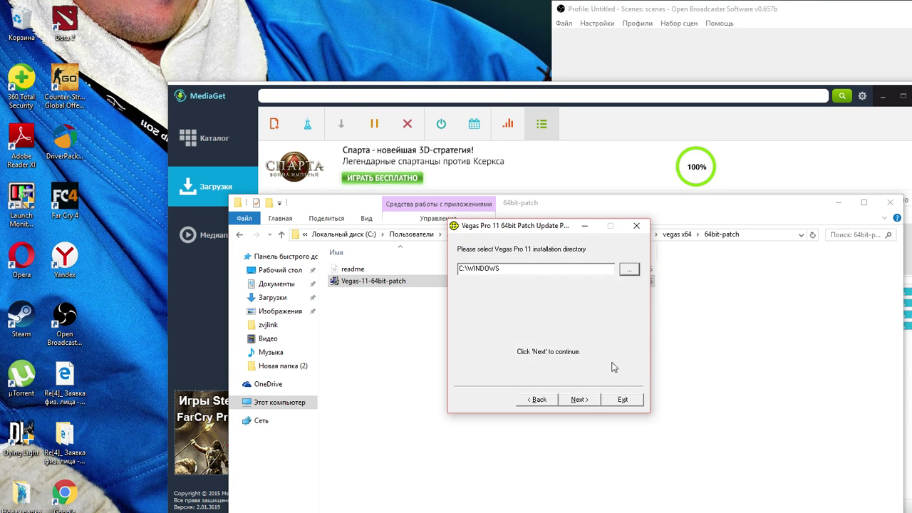
left_click(589, 403)
left_click(652, 348)
left_click(630, 272)
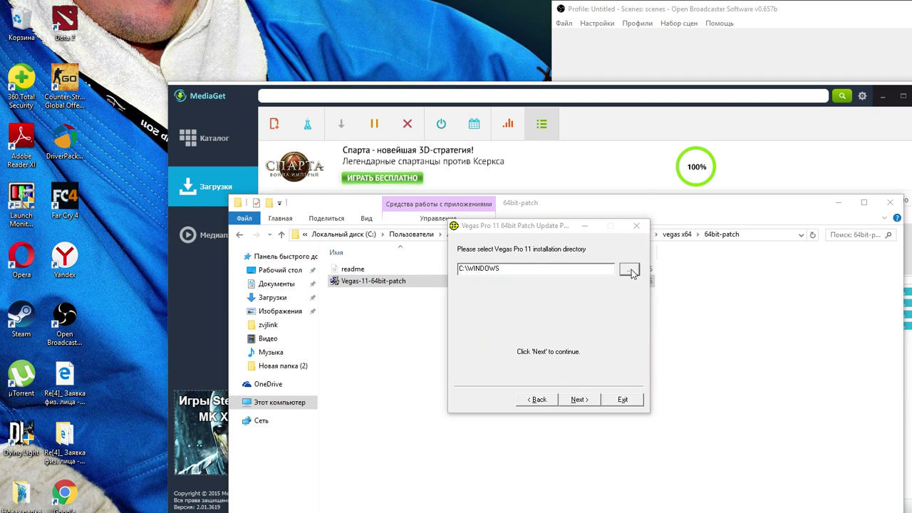
left_click(598, 370)
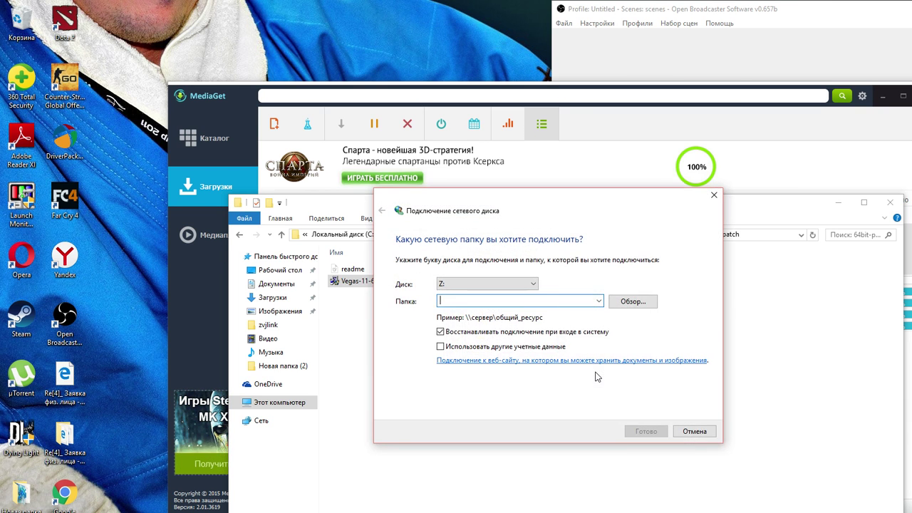
left_click(619, 301)
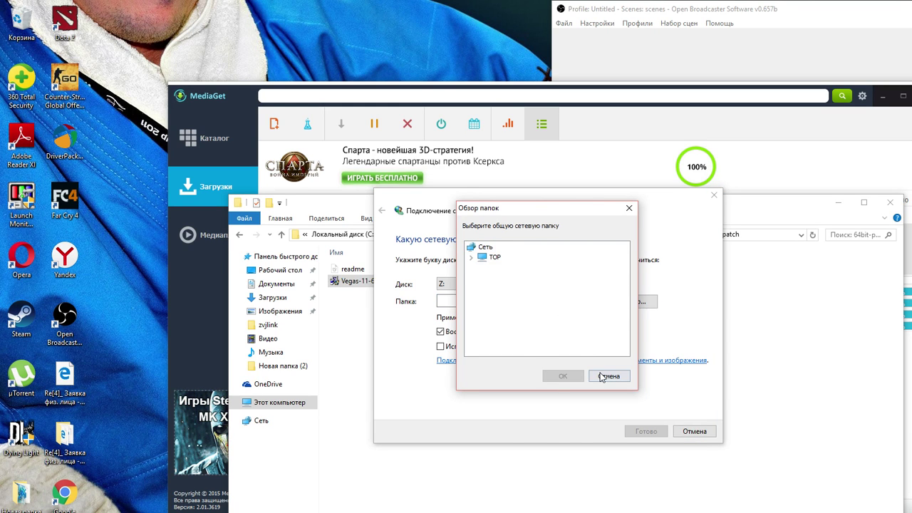
left_click(601, 376)
- Try to run the patch with C:\WINDOWS\ADDINS as the installation directory, and close the patch program
left_click(497, 312)
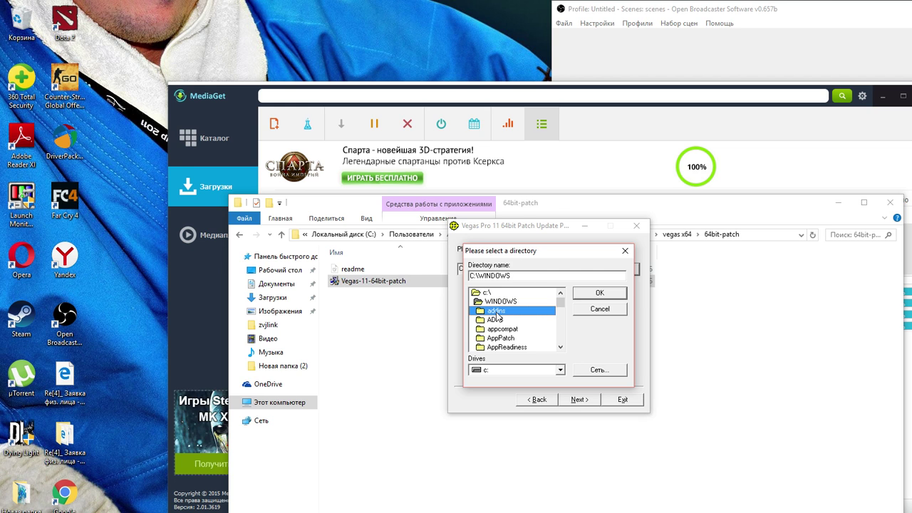
double_click(497, 314)
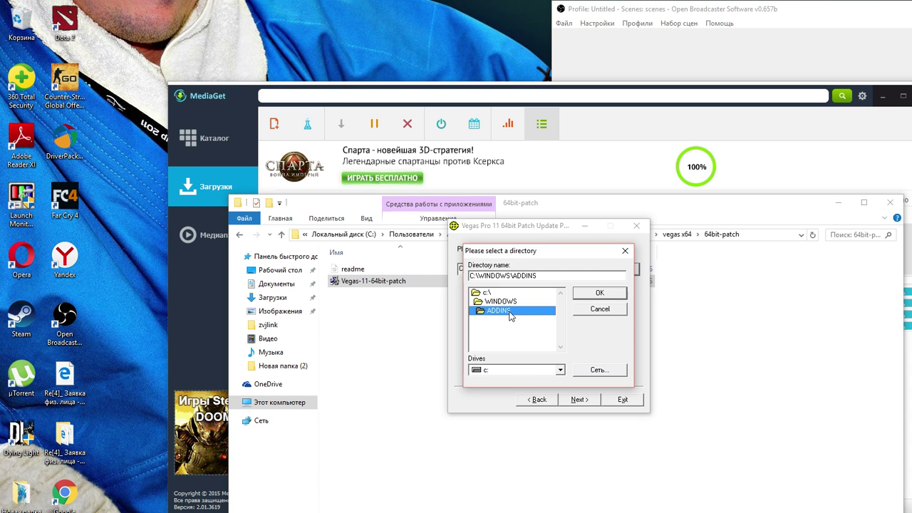
left_click(543, 371)
key("Return")
left_click(582, 400)
left_click(657, 350)
left_click(636, 225)
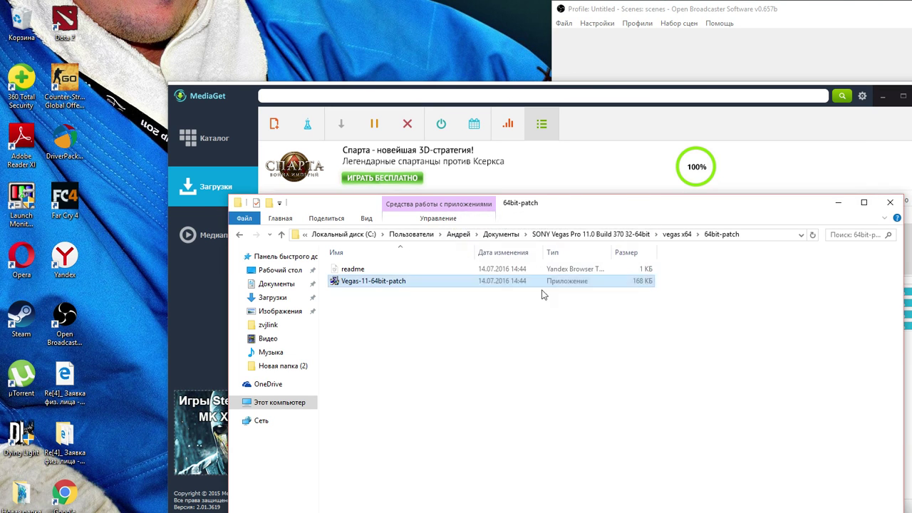
- Return to the vegas x64 folder, try twice to run the vegaspro11.0.371_64bit installer, and minimize MediaGet
key("BackSpace")
double_click(381, 284)
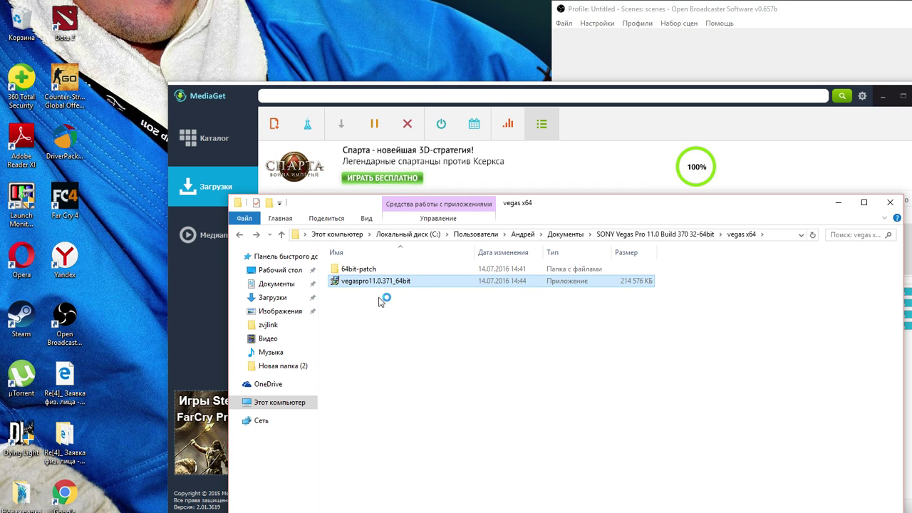
left_click(883, 96)
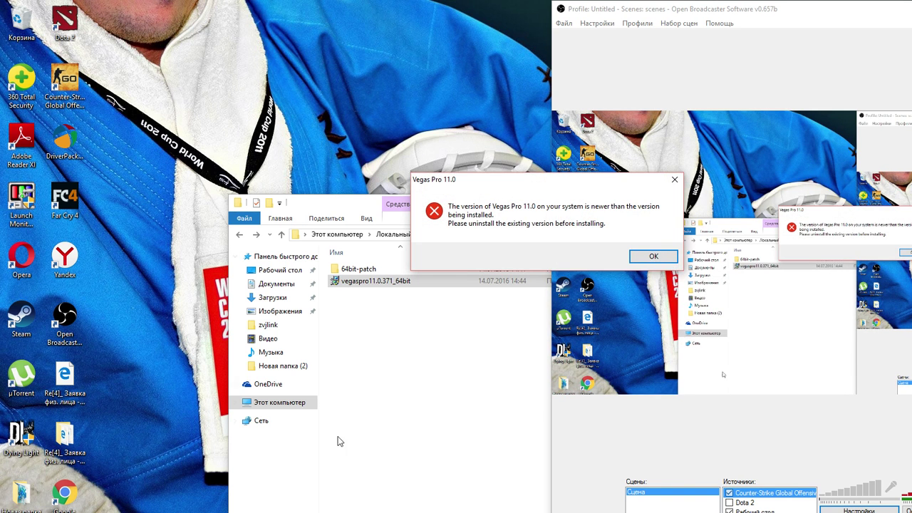
left_click(654, 258)
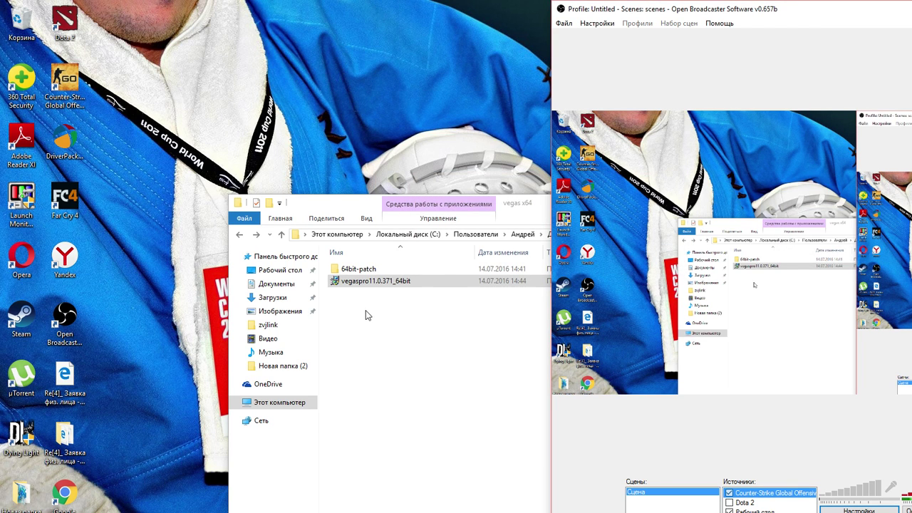
double_click(354, 282)
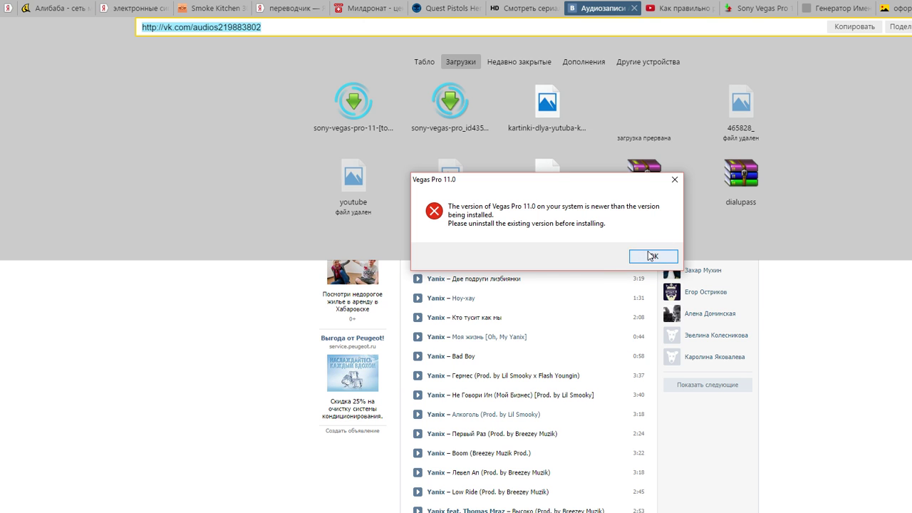
left_click(649, 257)
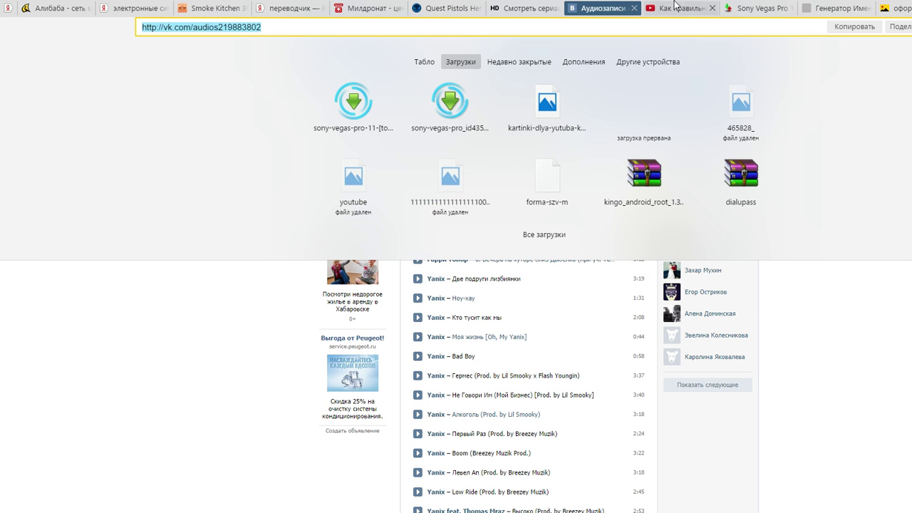
- Copy the words Sony Vegas Pro from the title of the Torrentino page for Sony Vegas Pro 11
left_click(755, 7)
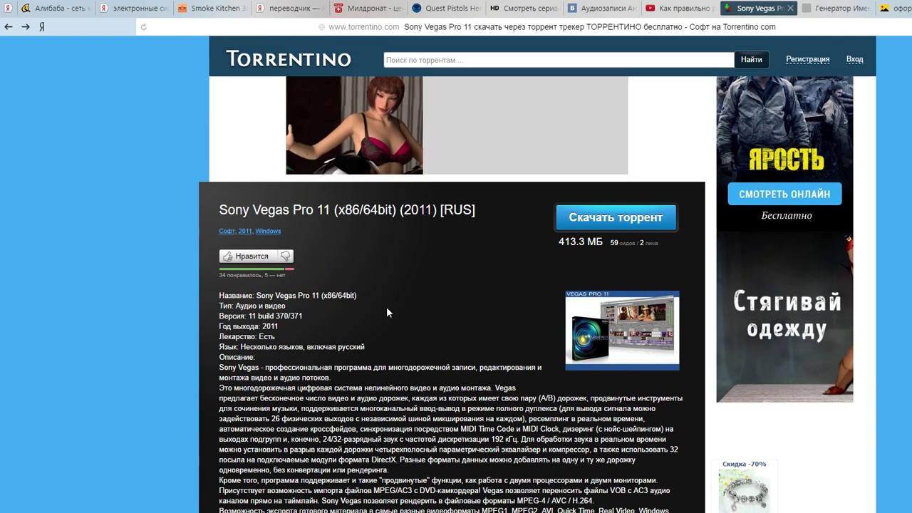
scroll(398, 289, "down", 2)
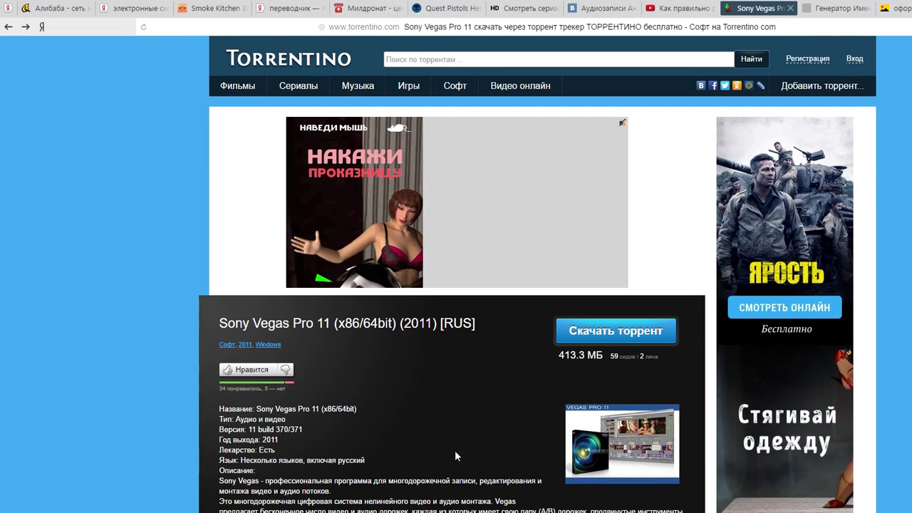
left_click_drag(217, 323, 314, 323)
right_click(298, 321)
left_click(328, 327)
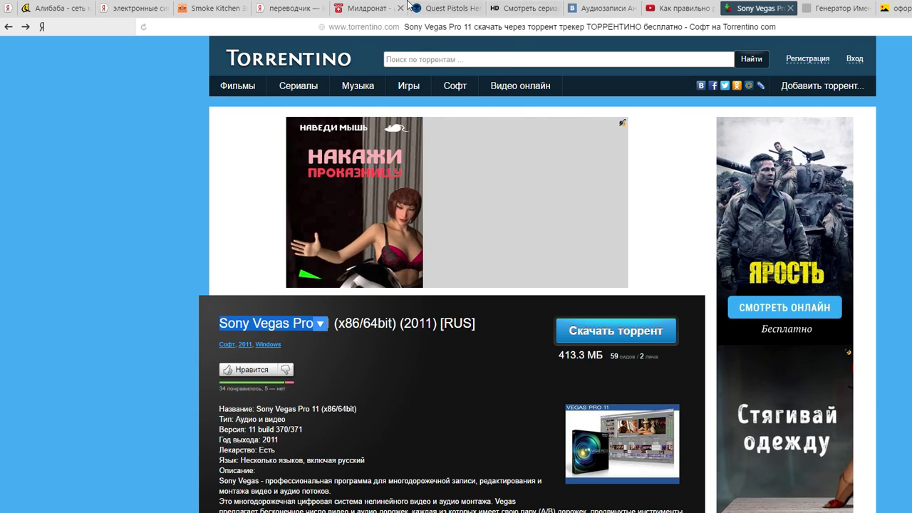
- Open a new browser tab, paste the copied program name and complete the search query as Sony Vegas Pro 64
left_click(838, 8)
left_click(899, 8)
left_click(102, 235)
key("ctrl+t")
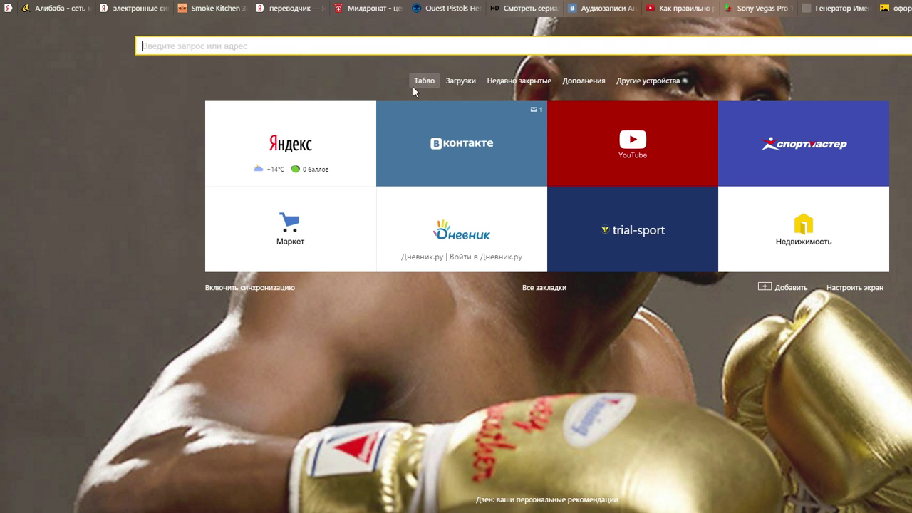
right_click(400, 47)
left_click(420, 74)
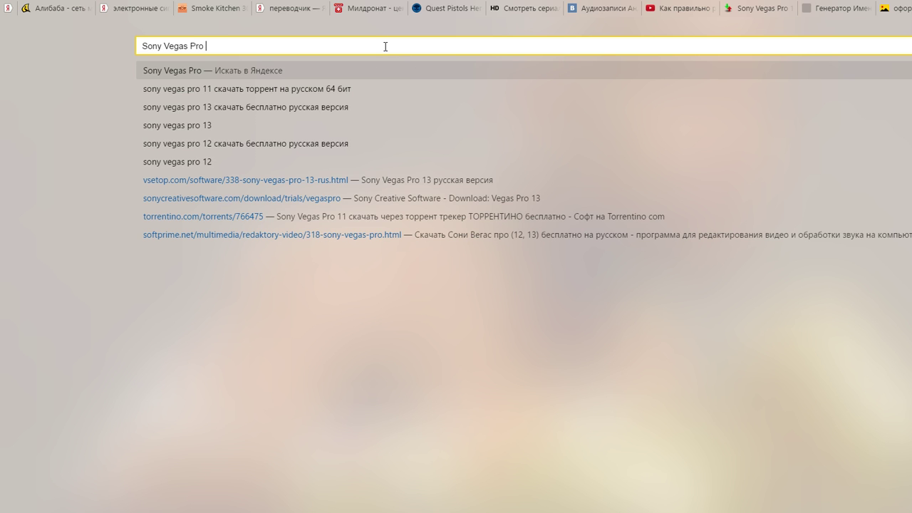
type("64")
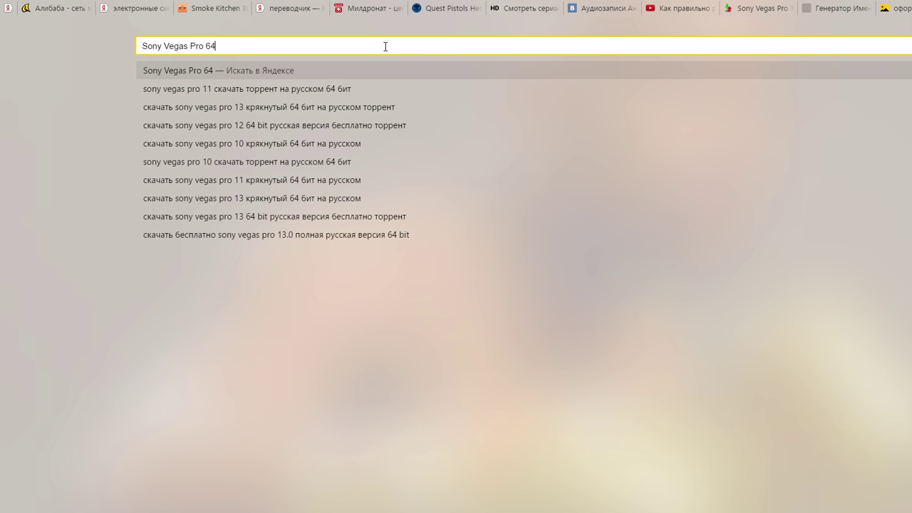
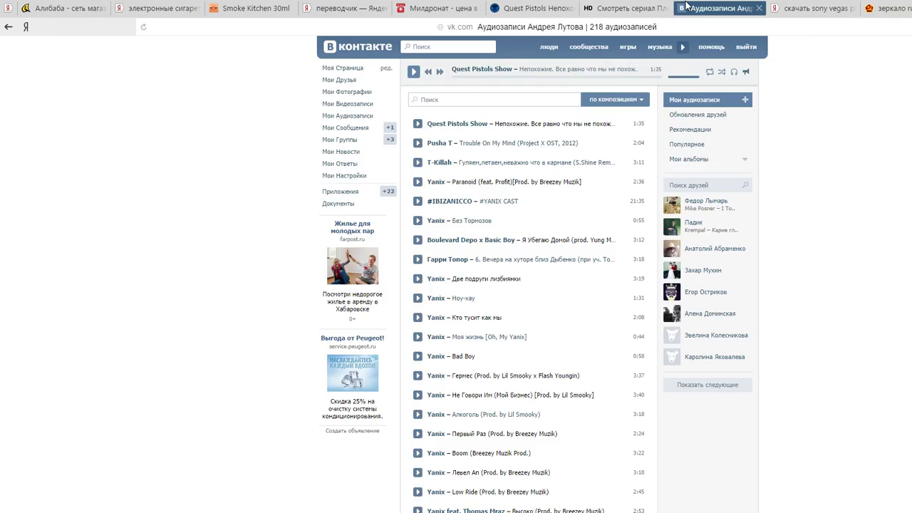
- Close the Quest Pistols song page and bring up the Милдронат price page
left_click(627, 8)
left_click(544, 8)
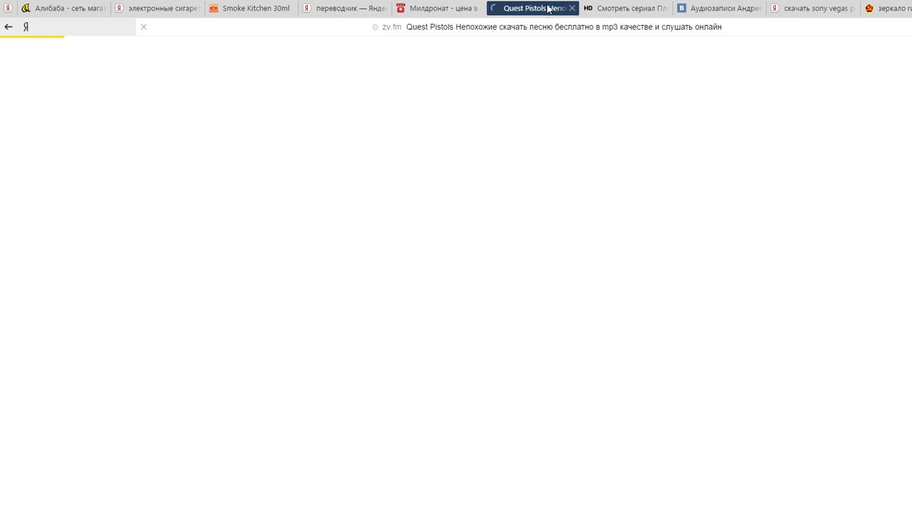
left_click(571, 7)
left_click(467, 12)
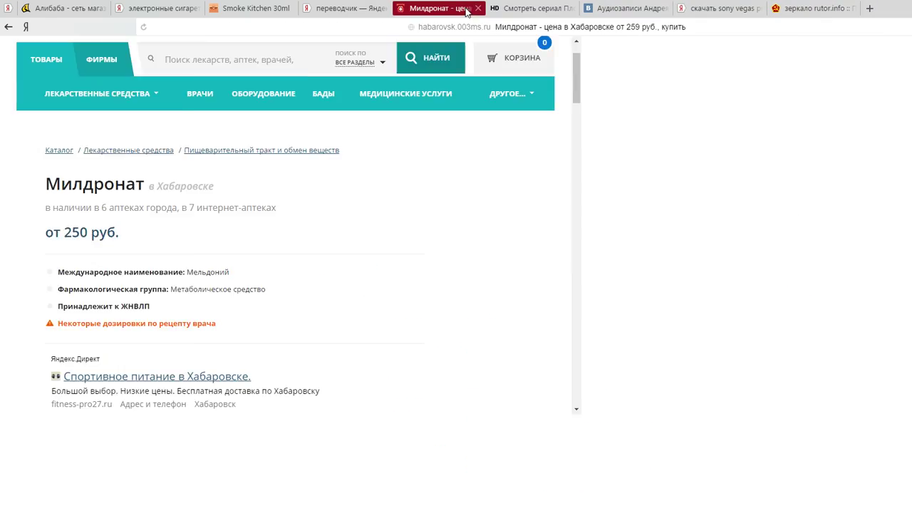
- Glance at the YouTube live dashboard, and review the rutor page for SONY Vegas Pro 13.0 Build 444 [x64] from the search results
key("alt+Tab")
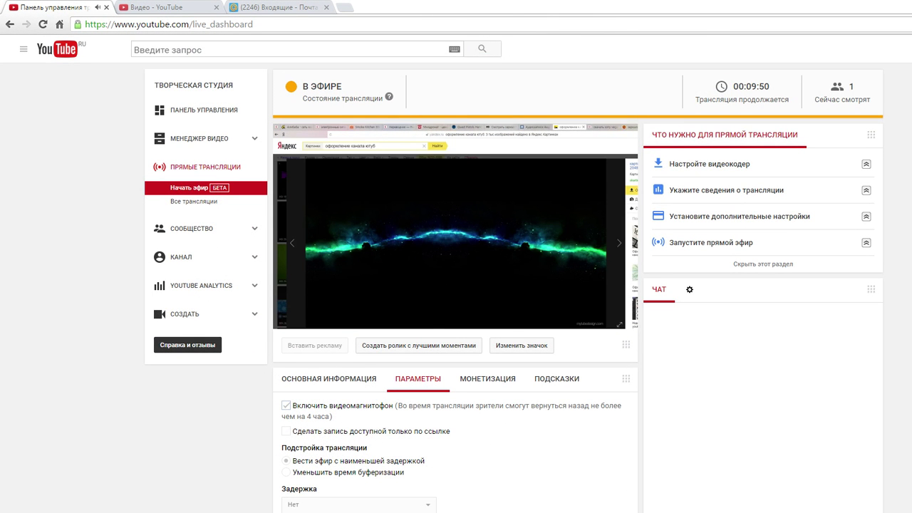
key("alt+Tab")
key("ctrl+9")
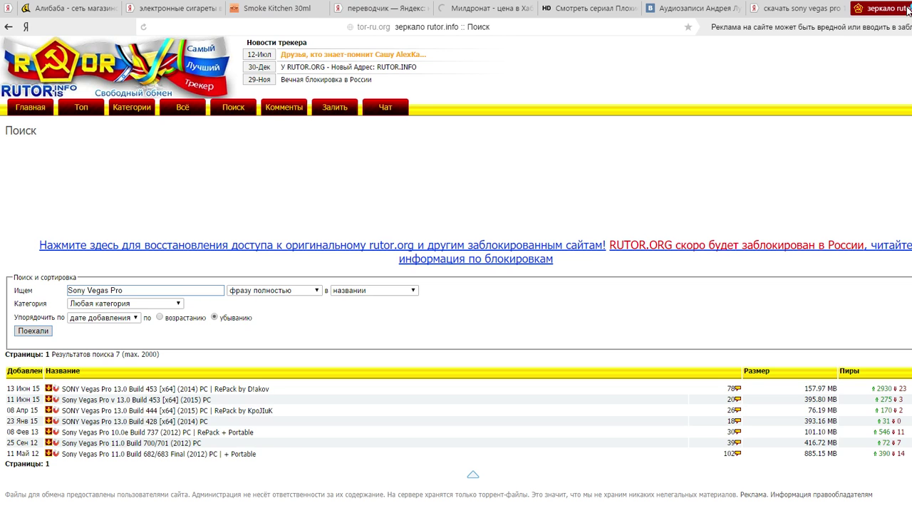
left_click(147, 412)
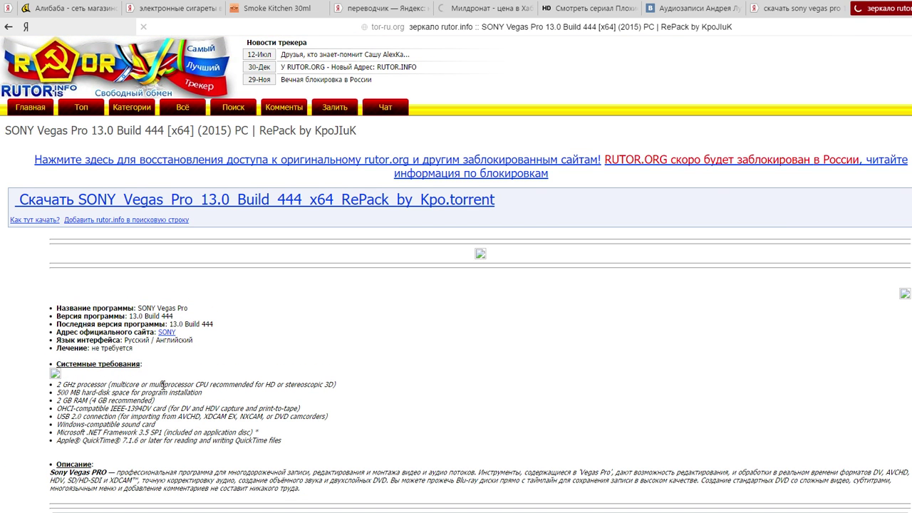
scroll(166, 373, "down", 3)
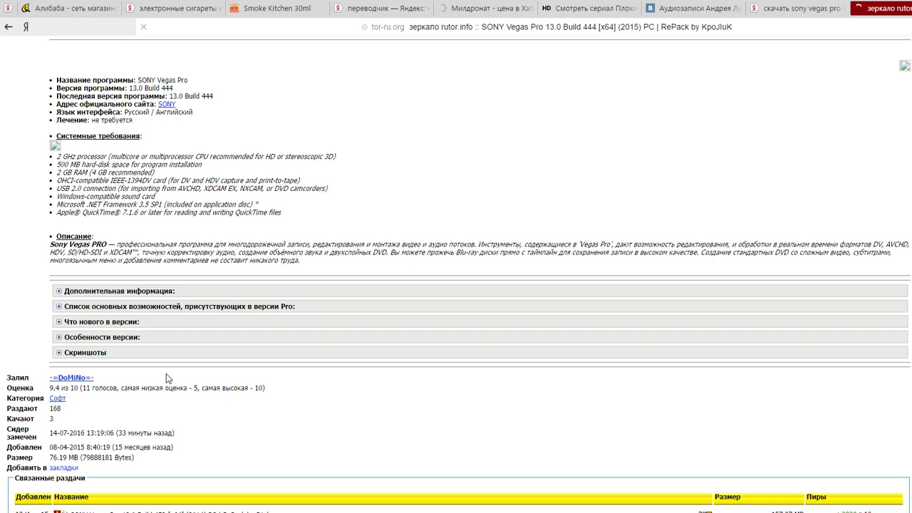
scroll(168, 378, "down", 3)
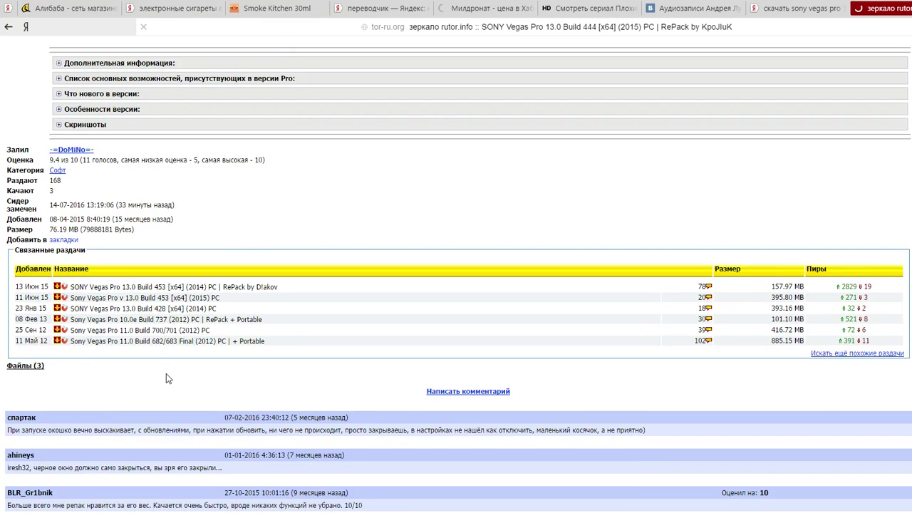
scroll(167, 373, "up", 6)
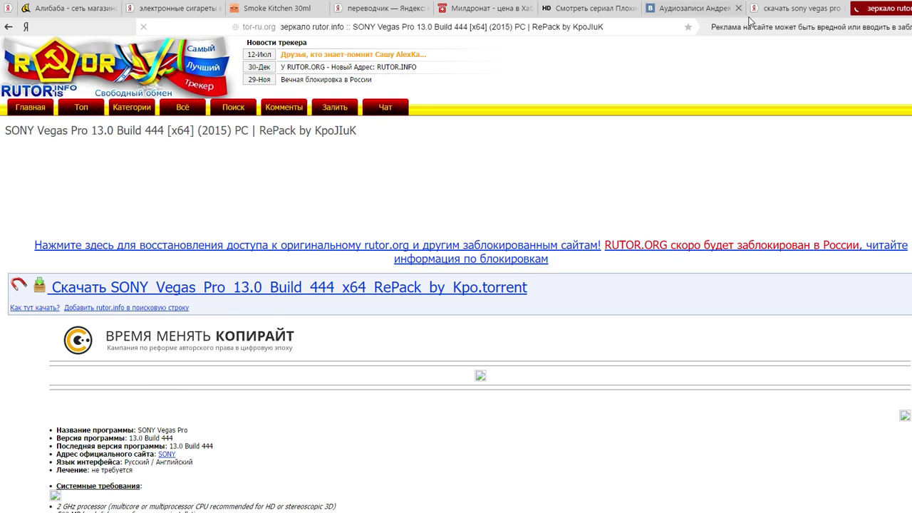
- Return to the Yandex results, remove the words на русском from the query and rerun the search
left_click(791, 8)
scroll(335, 121, "up", 1)
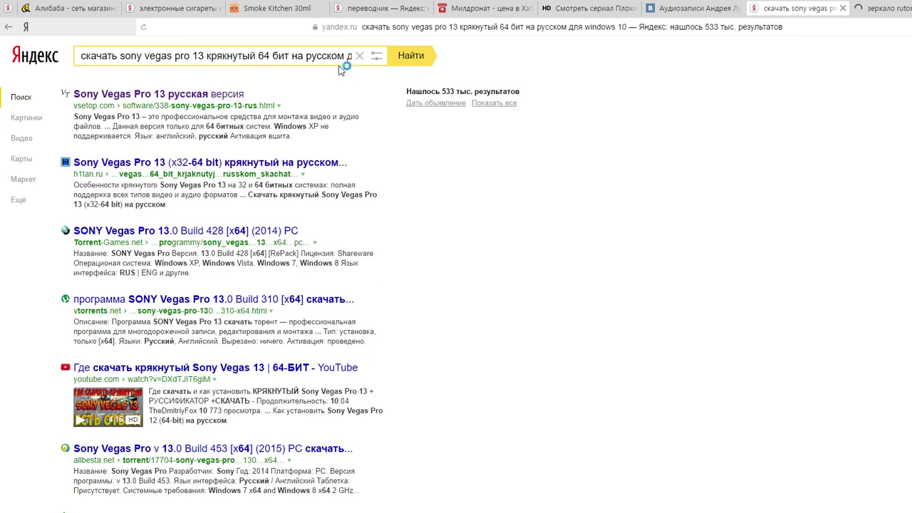
left_click(331, 56)
left_click_drag(289, 56, 347, 55)
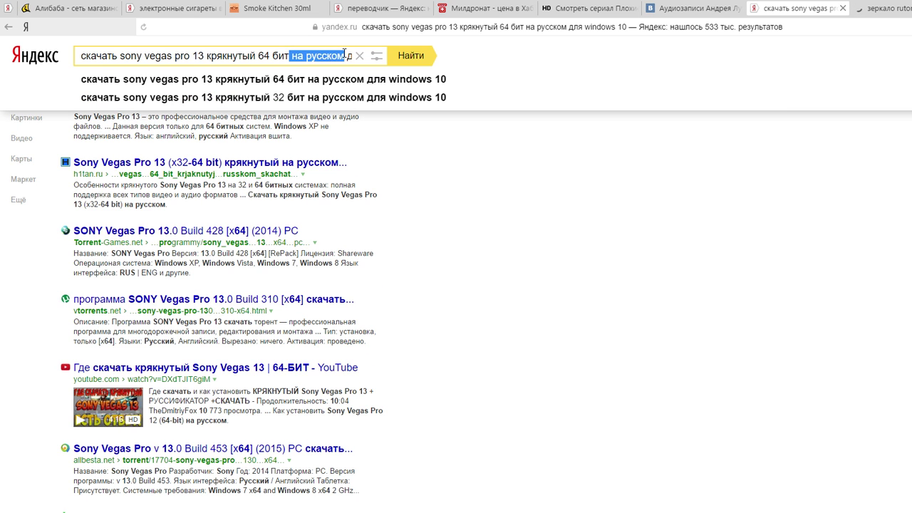
key("BackSpace")
left_click(408, 57)
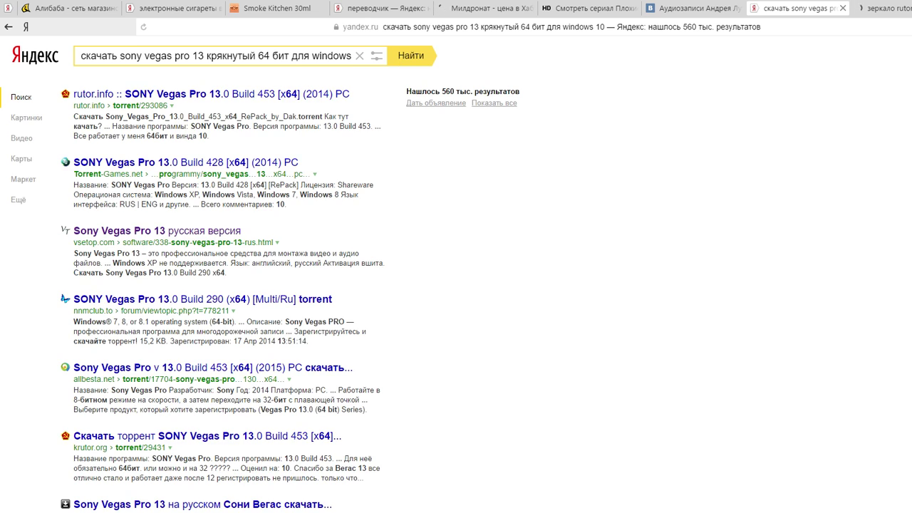
- Check the channel's video list and the live dashboard on YouTube, and return to the Yandex results
key("alt+Tab")
left_click(174, 9)
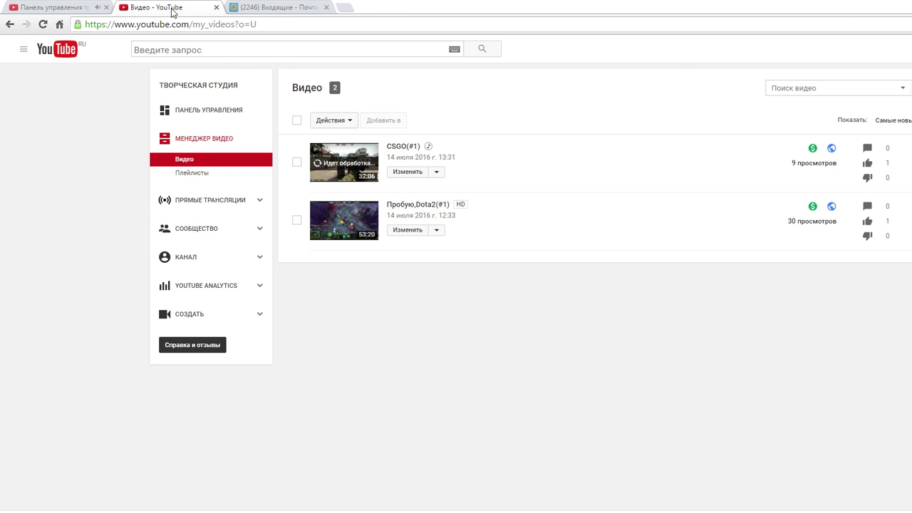
left_click(107, 9)
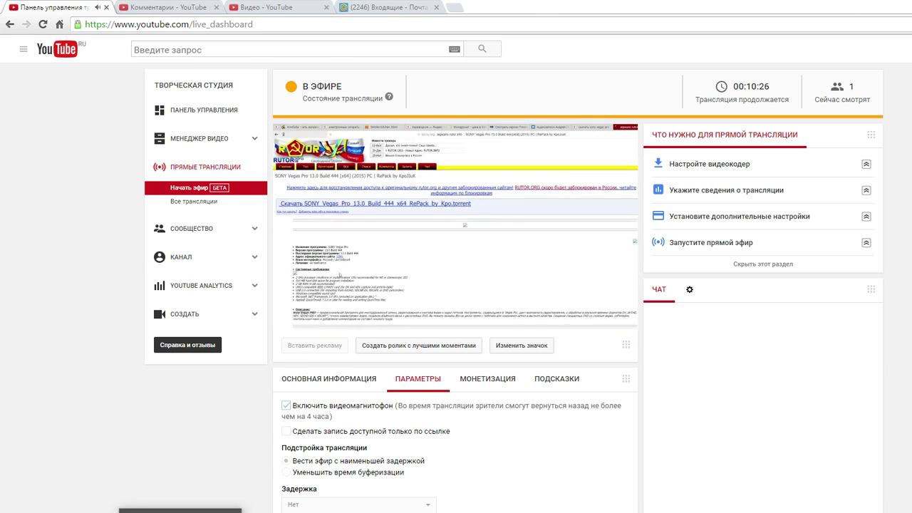
key("alt+Tab")
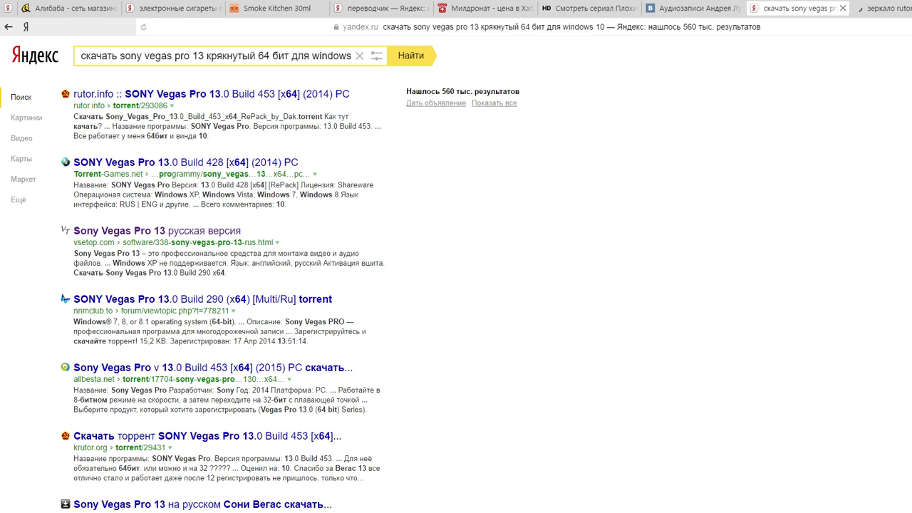
- Examine the supported Windows versions on the NNM-Club page for SONY Vegas Pro 13.0 Build 290 (x64), and return to the results
left_click(141, 299)
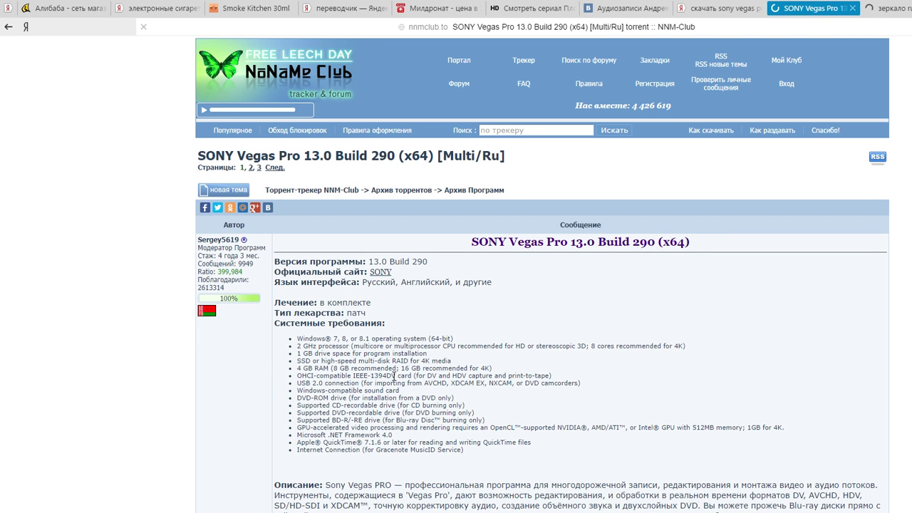
triple_click(323, 337)
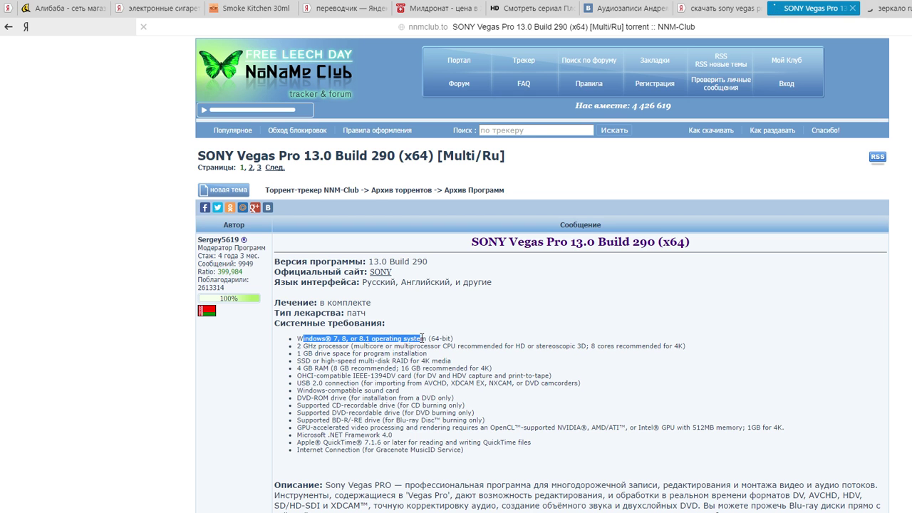
left_click(499, 322)
key("ctrl+shift+Tab")
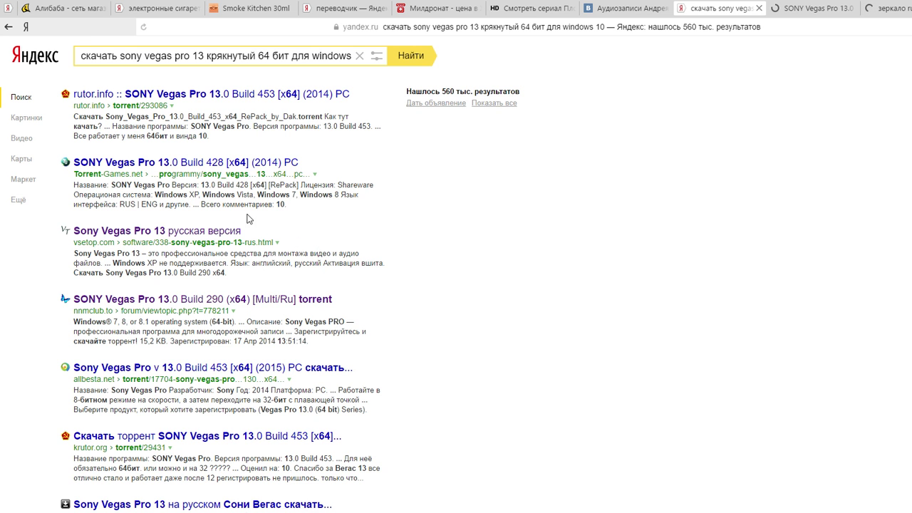
- Open the Torrent-Games.net result for SONY Vegas Pro 13.0 Build 428 and the relizua.com result for Sony Vegas Pro 13
left_click(225, 165)
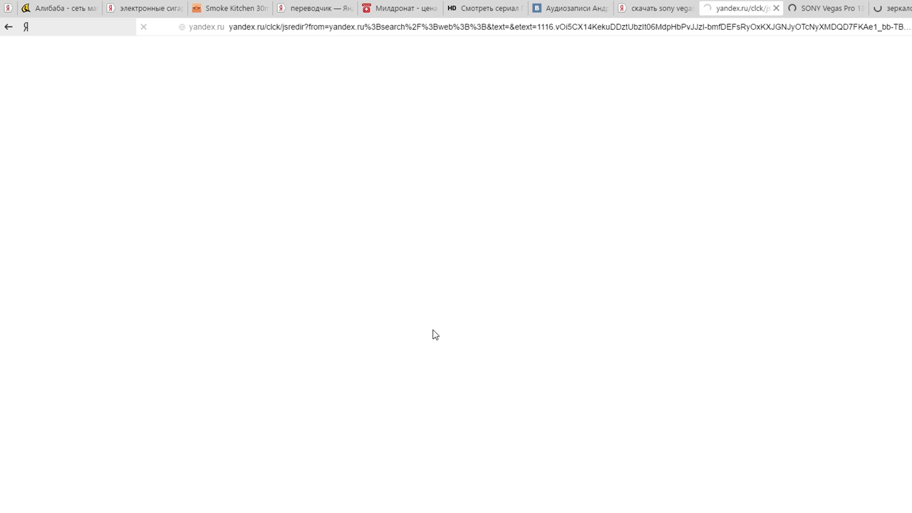
key("ctrl+shift+Tab")
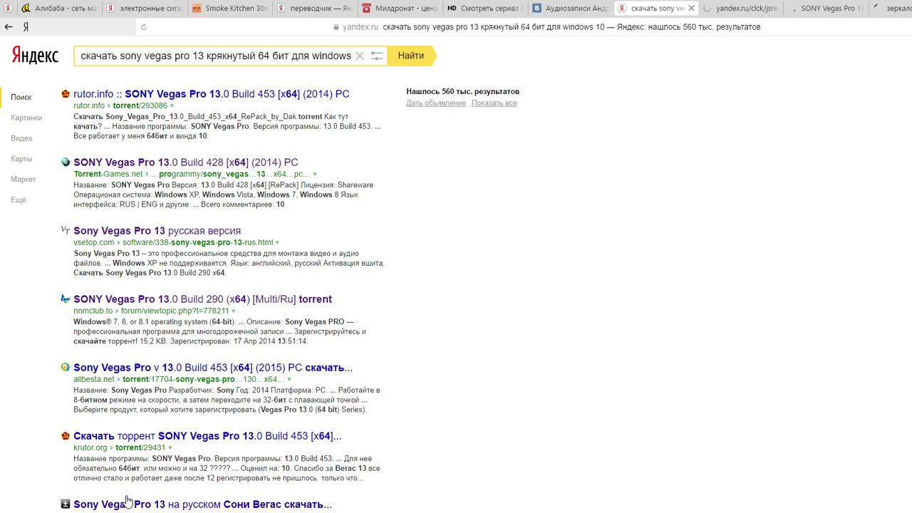
scroll(121, 508, "down", 1)
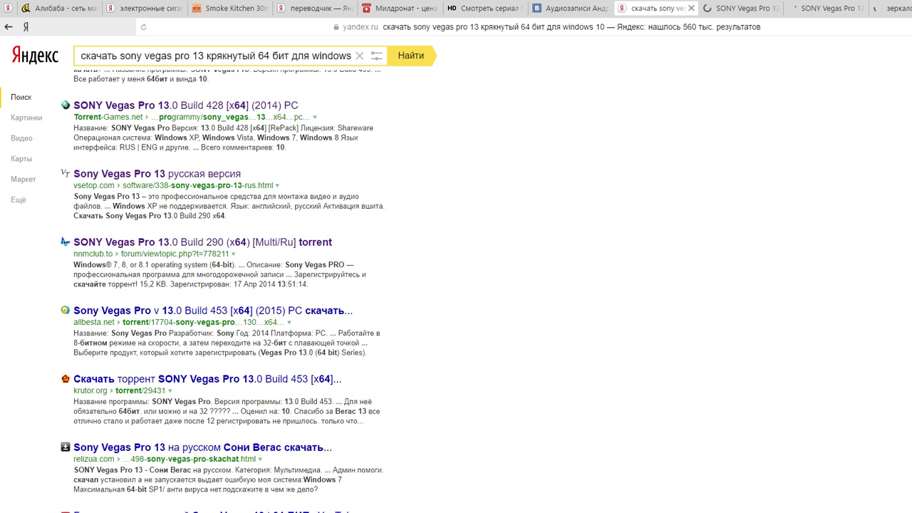
left_click(137, 452)
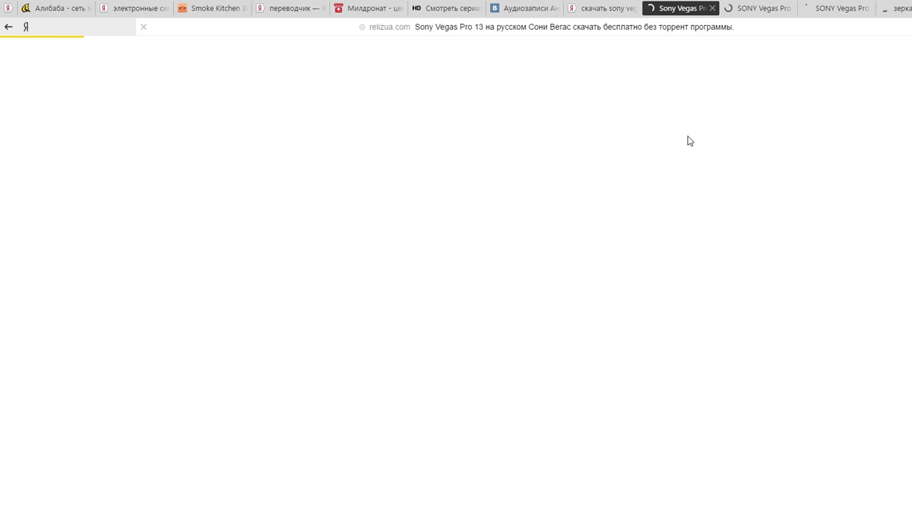
- Close the rutor Build 444 page and the NNM-Club Build 290 page, and go back to the Yandex results
left_click(827, 10)
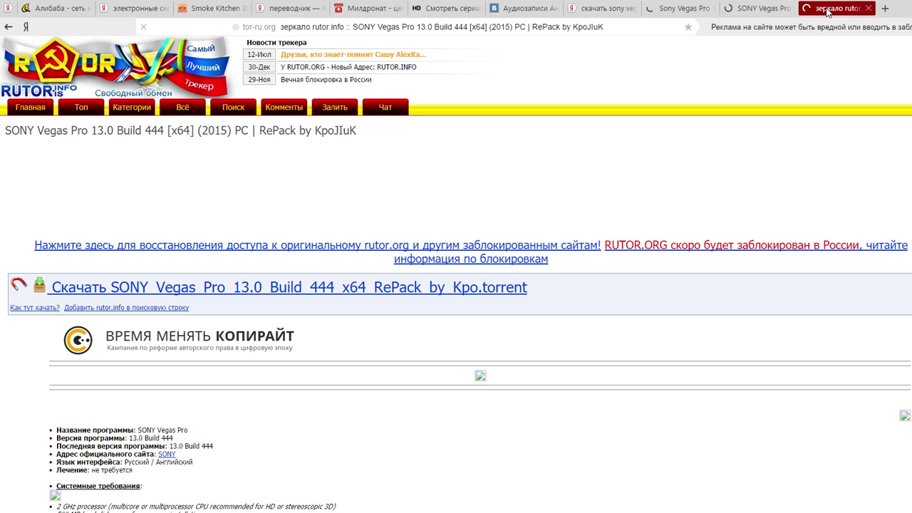
left_click(868, 7)
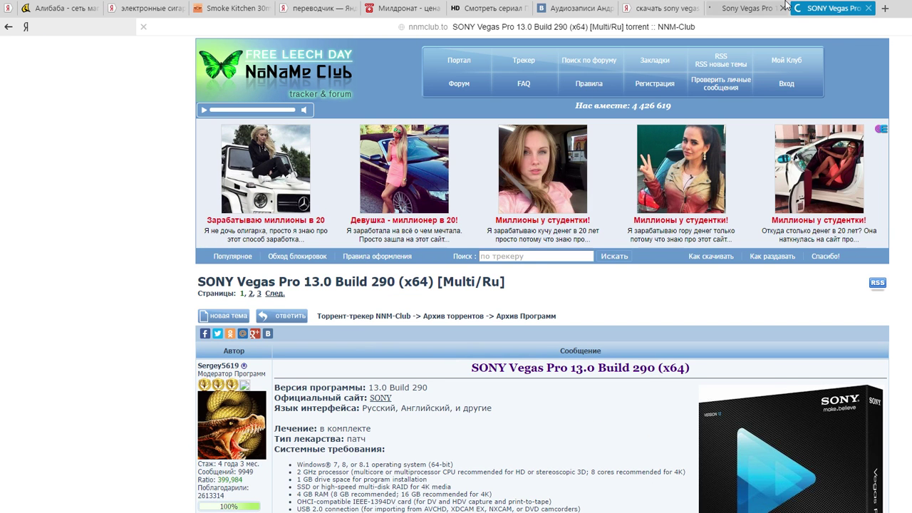
left_click(746, 9)
left_click(831, 8)
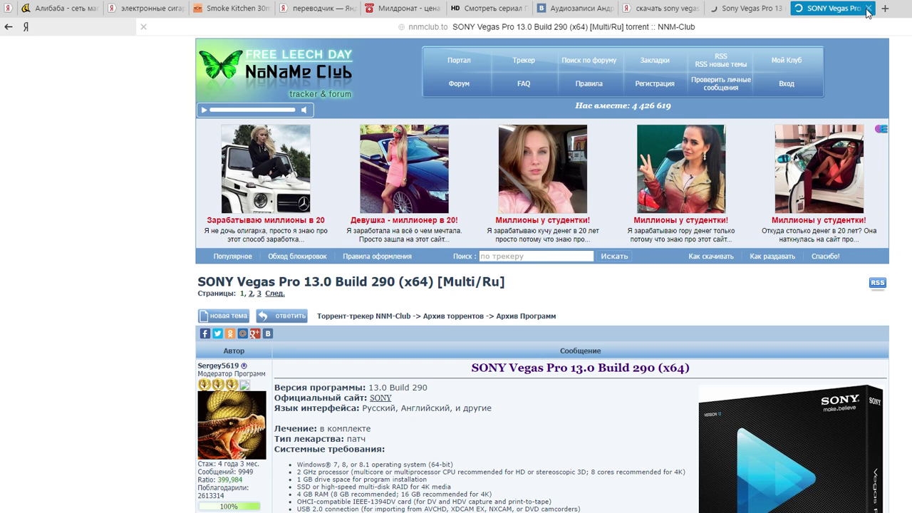
left_click(868, 8)
left_click(741, 10)
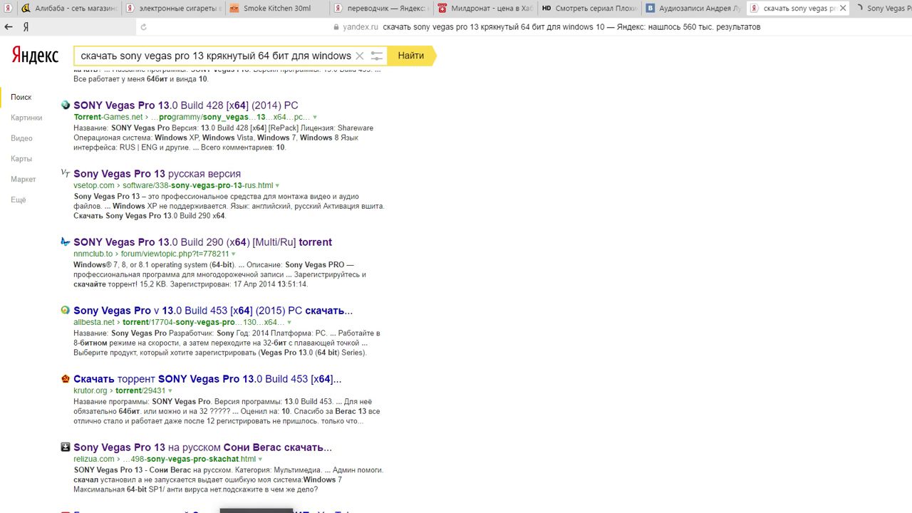
- Look through the quality options of the live preview player on the YouTube live dashboard
key("alt+Tab")
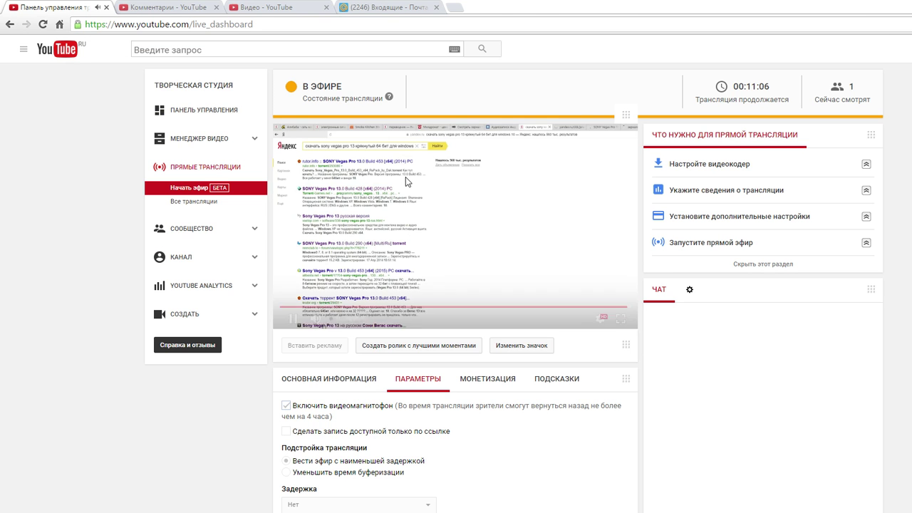
left_click(600, 318)
left_click(570, 288)
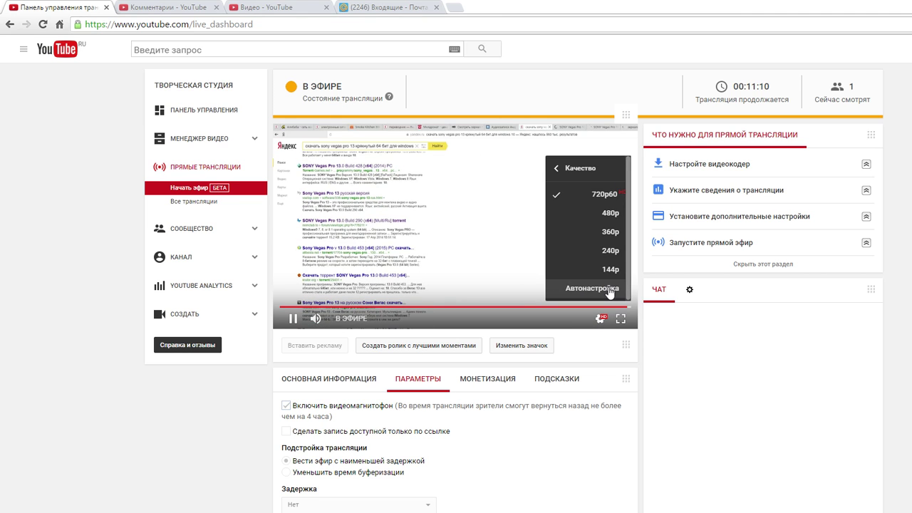
left_click(577, 168)
- Switch to Open Broadcaster Software and apply the video settings with resolution downscaling set to none (1920x1080)
key("alt+Tab")
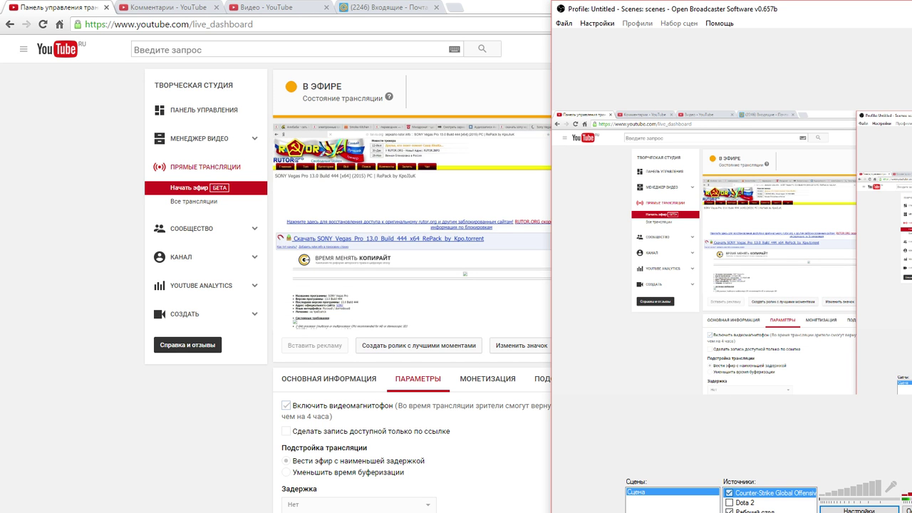
left_click(860, 511)
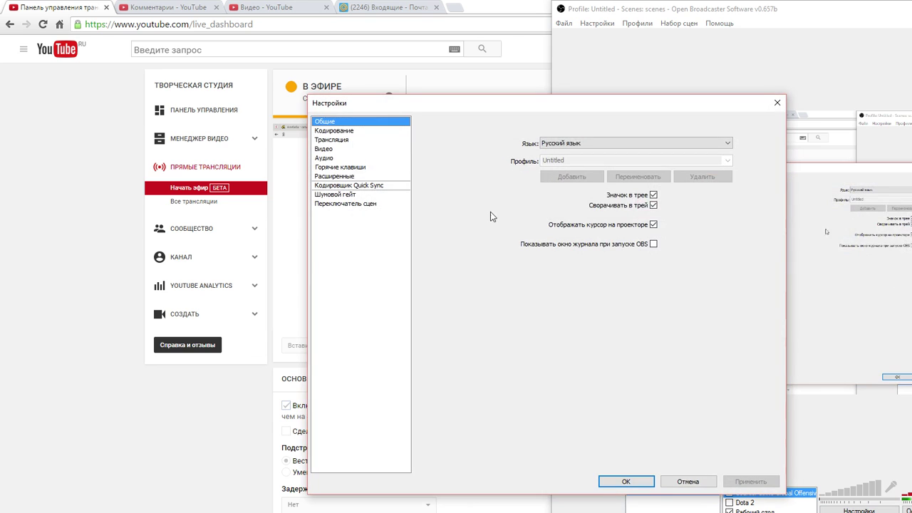
left_click(342, 151)
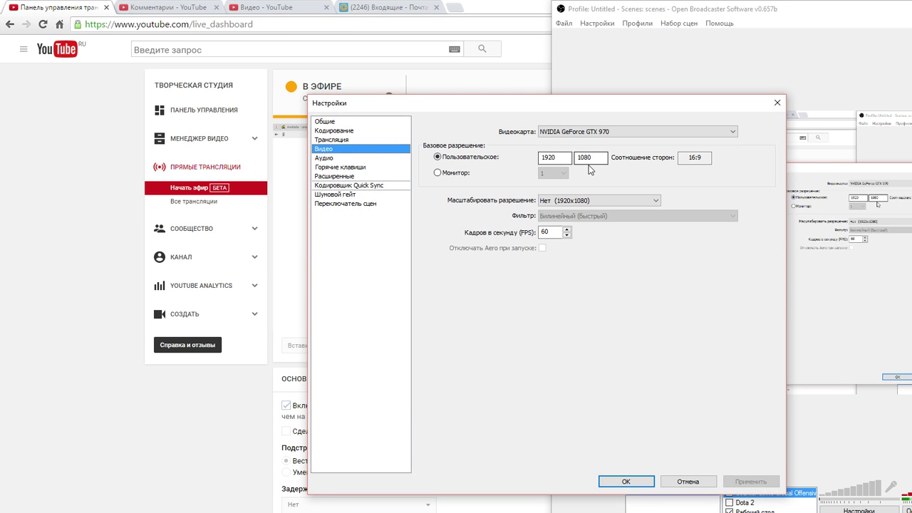
left_click(574, 201)
left_click(572, 212)
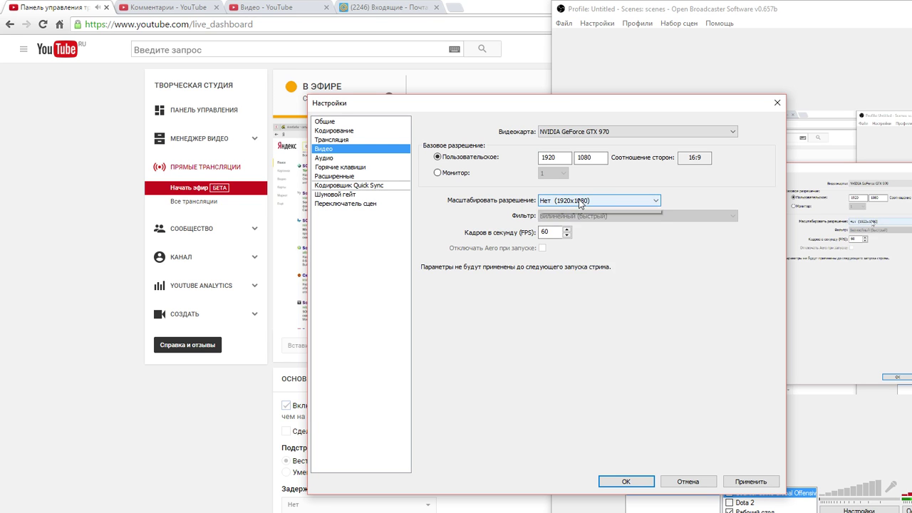
left_click(599, 201)
left_click(570, 225)
left_click(599, 202)
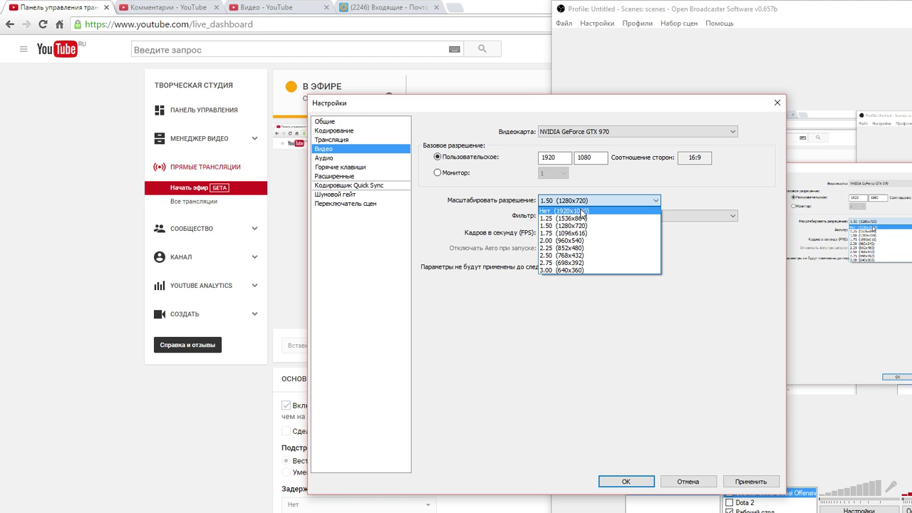
left_click(583, 213)
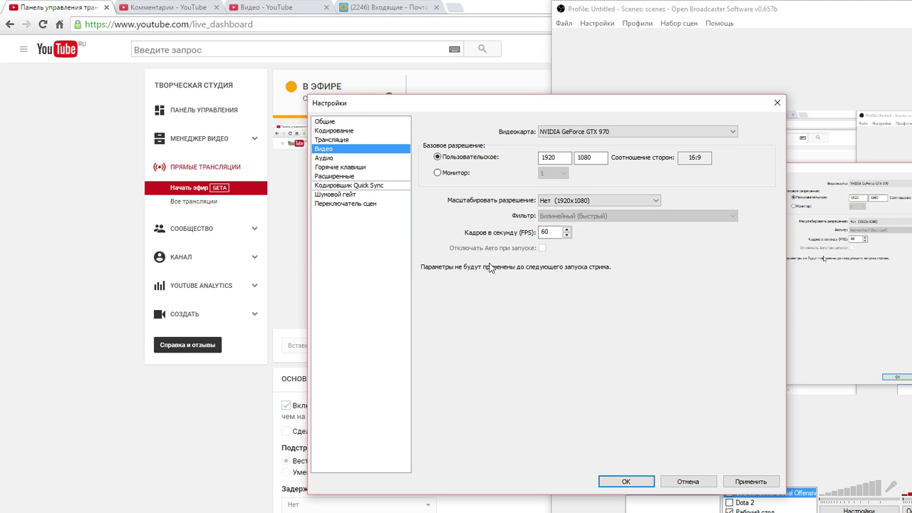
left_click(746, 482)
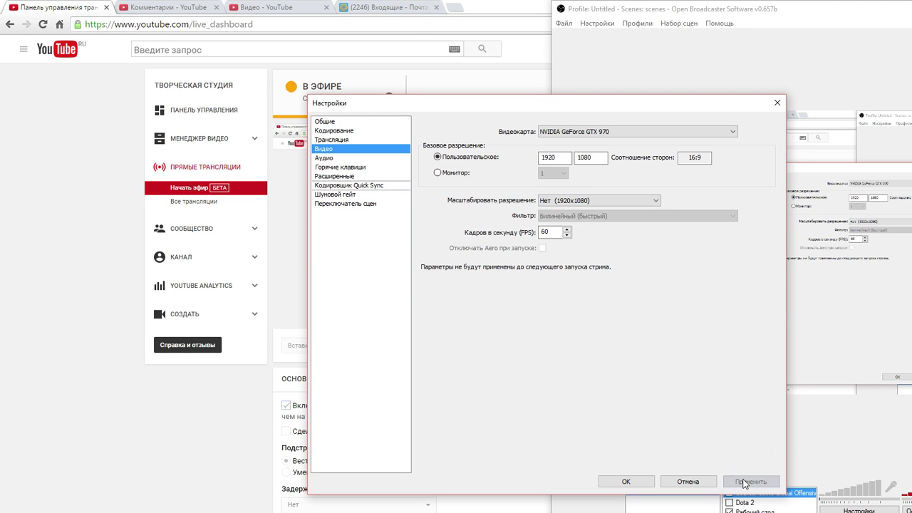
- Review the broadcast and encoding settings, including the audio format options, and look through the general, audio, hotkey, Quick Sync, noise gate and scene switcher settings
left_click(344, 141)
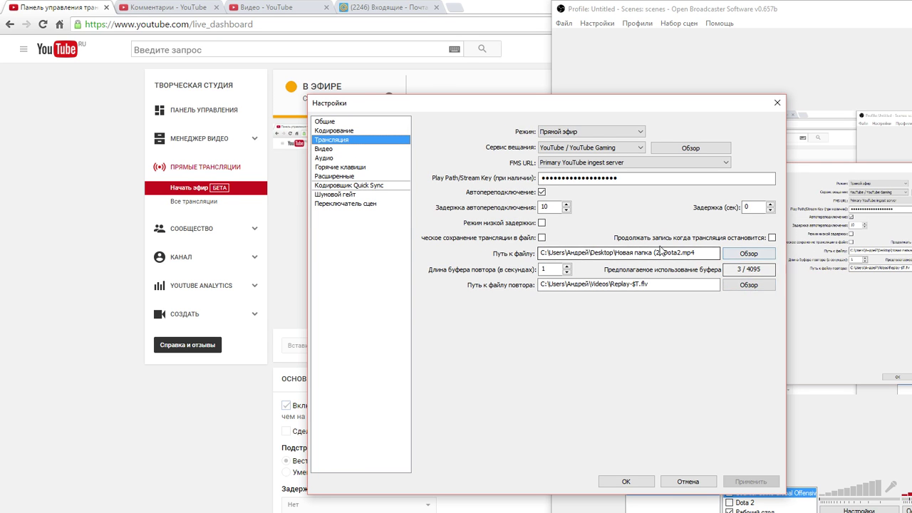
mouse_move(635, 276)
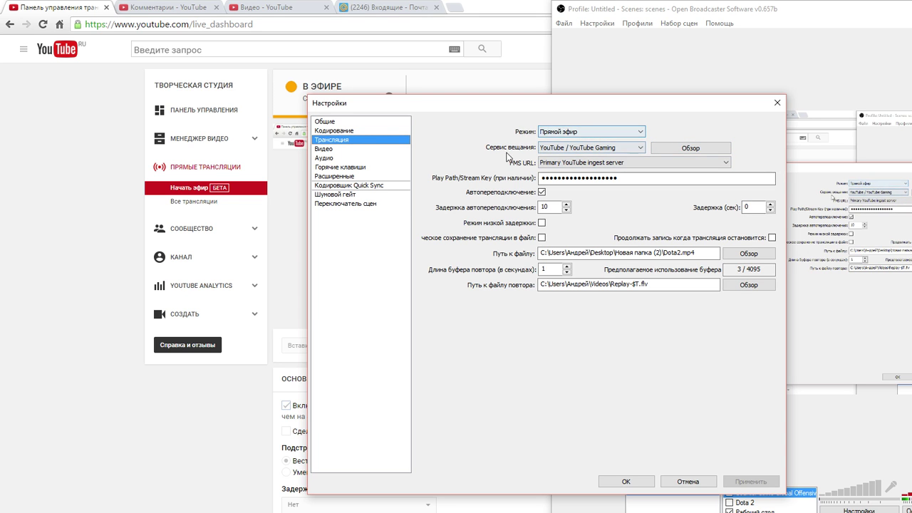
left_click(340, 132)
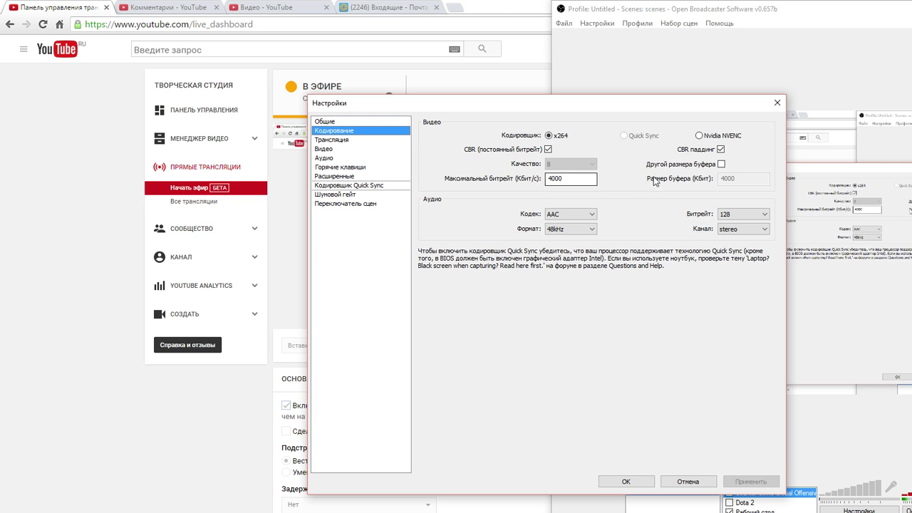
left_click(571, 230)
left_click(571, 239)
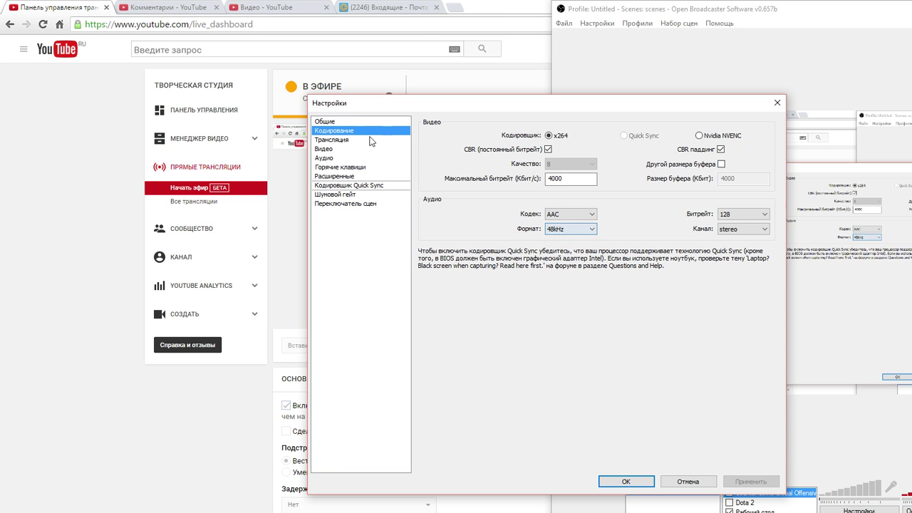
left_click(343, 140)
left_click(337, 123)
left_click(336, 159)
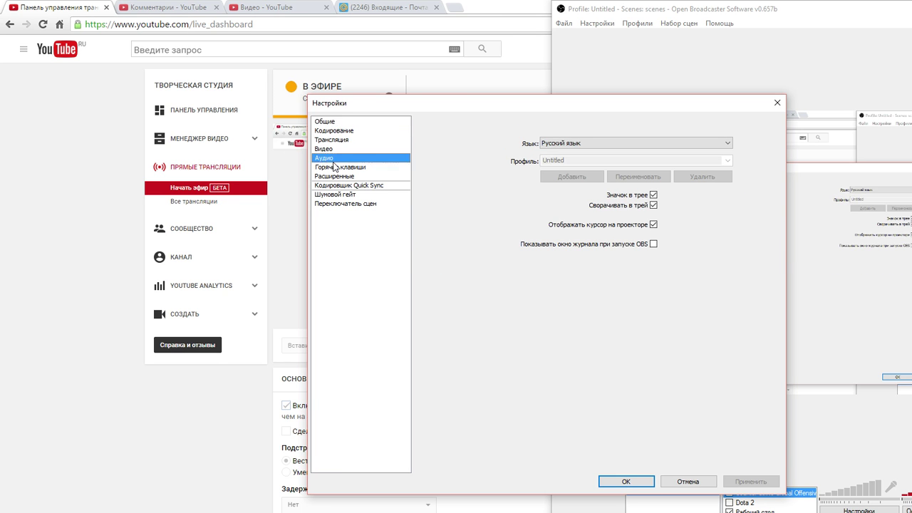
left_click(338, 167)
left_click(341, 185)
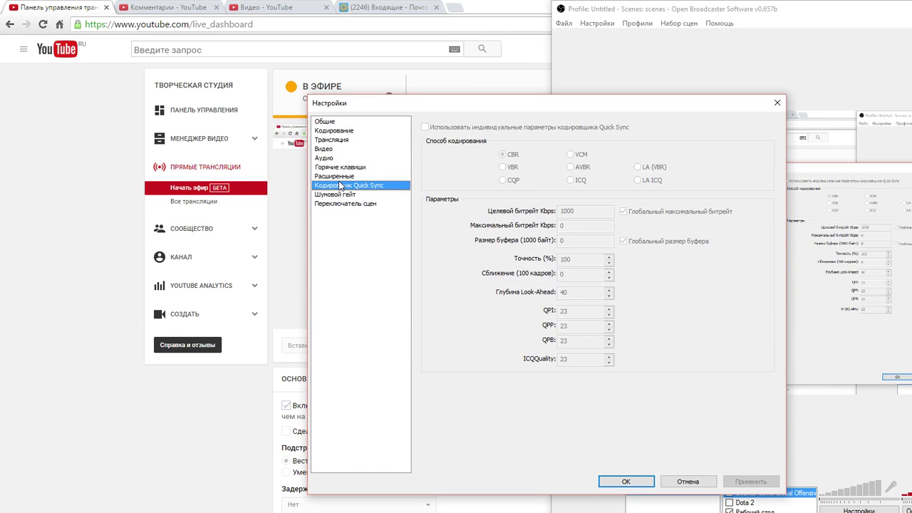
left_click(340, 194)
left_click(342, 203)
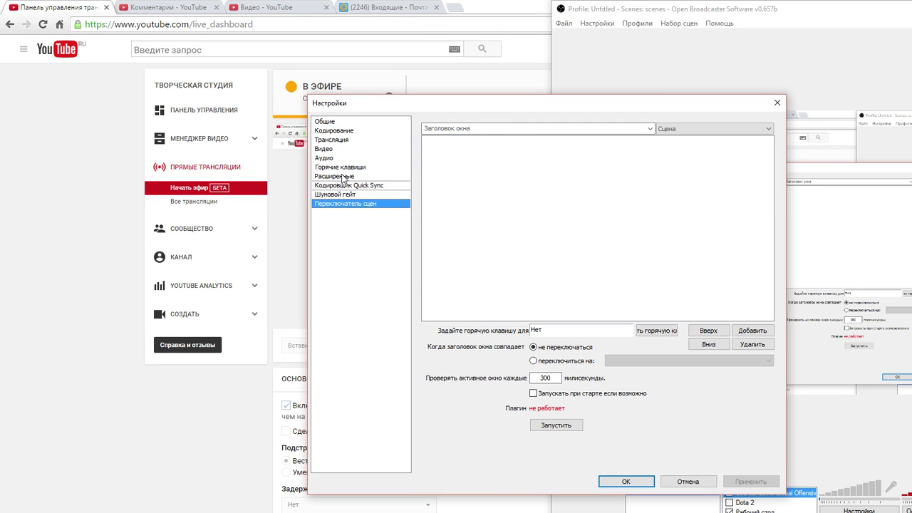
- Allow 61-120 FPS in the video settings through the advanced settings and apply the change
left_click(342, 177)
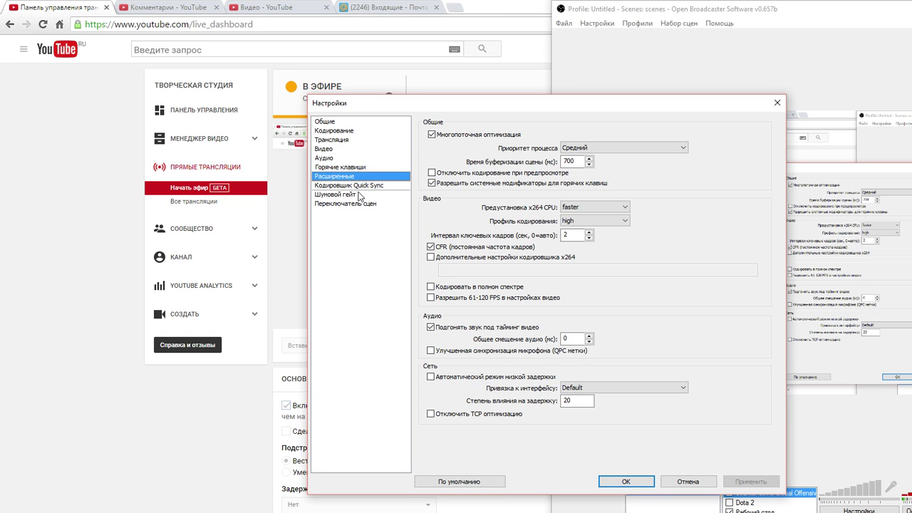
left_click(431, 298)
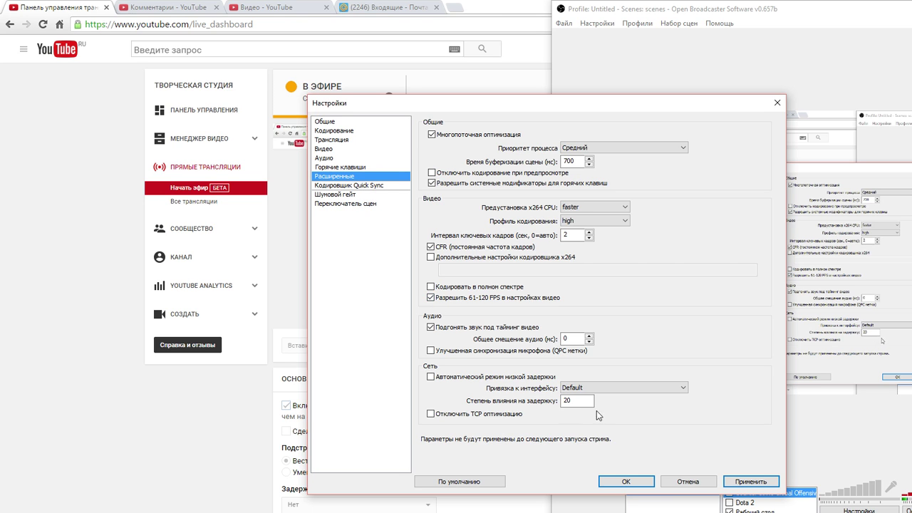
left_click(747, 483)
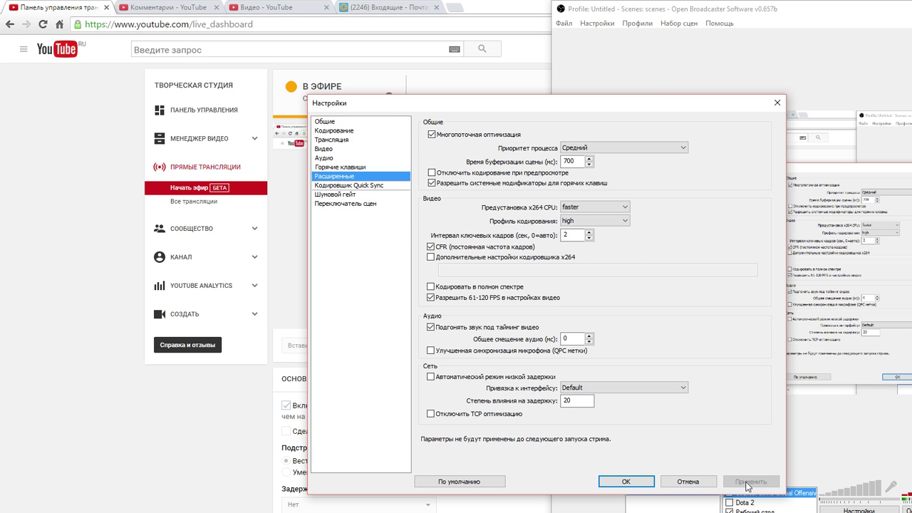
- Look through the hotkey, audio, video, broadcast, encoding and general settings again, checking the graphics card, stream service and maximum bitrate
left_click(339, 167)
left_click(331, 158)
left_click(330, 149)
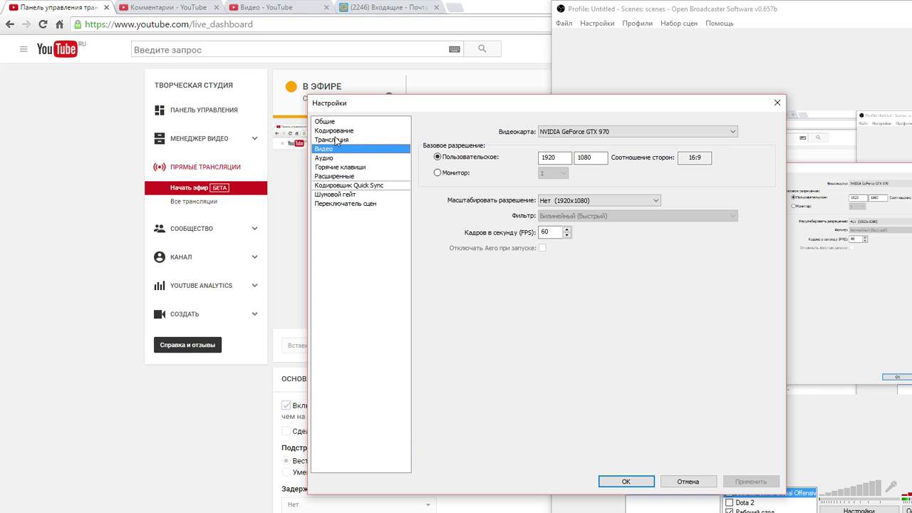
left_click(621, 132)
left_click(622, 140)
left_click(336, 140)
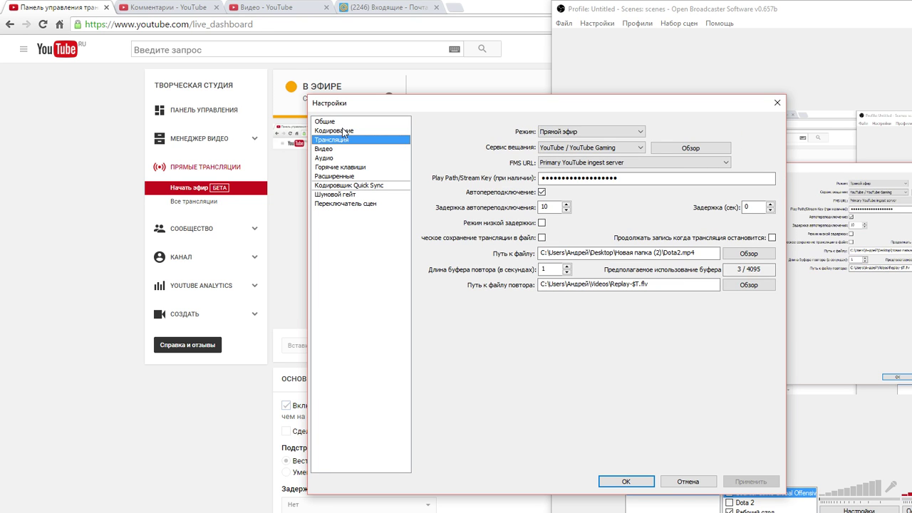
left_click(344, 133)
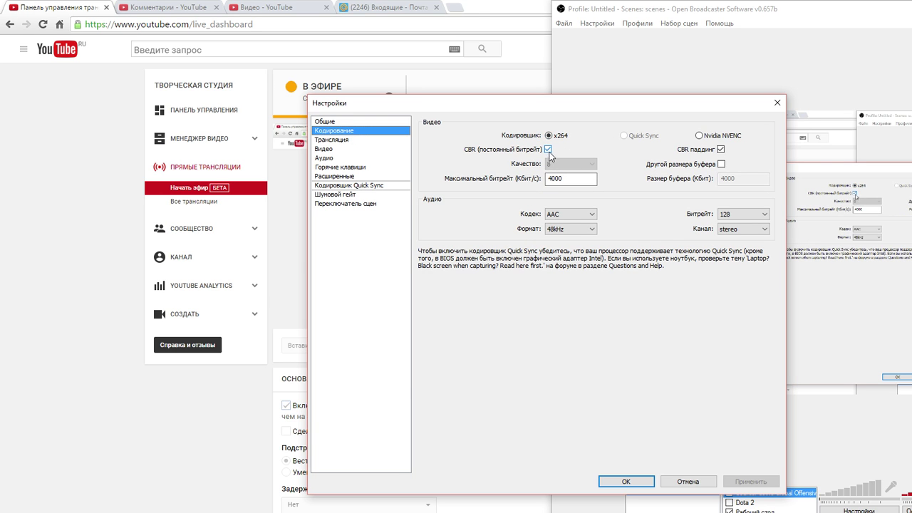
left_click(561, 182)
left_click(327, 140)
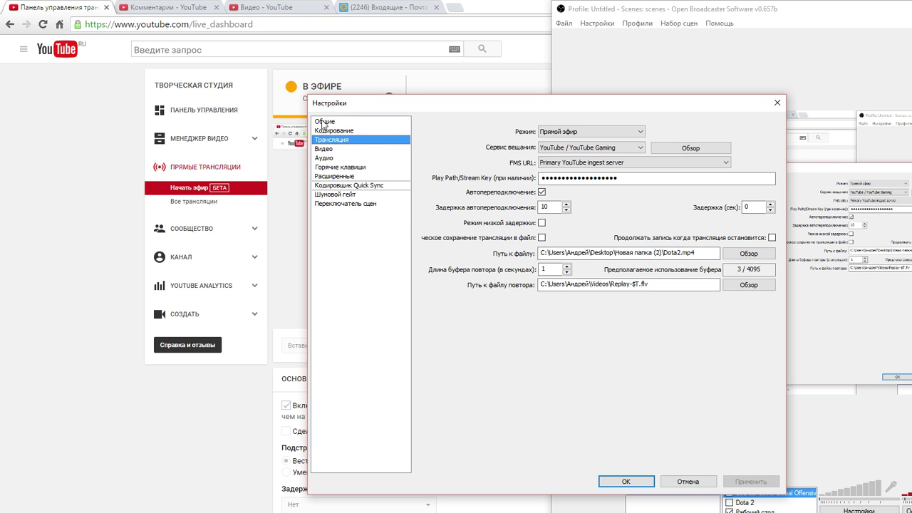
left_click(323, 123)
left_click(333, 140)
left_click(327, 150)
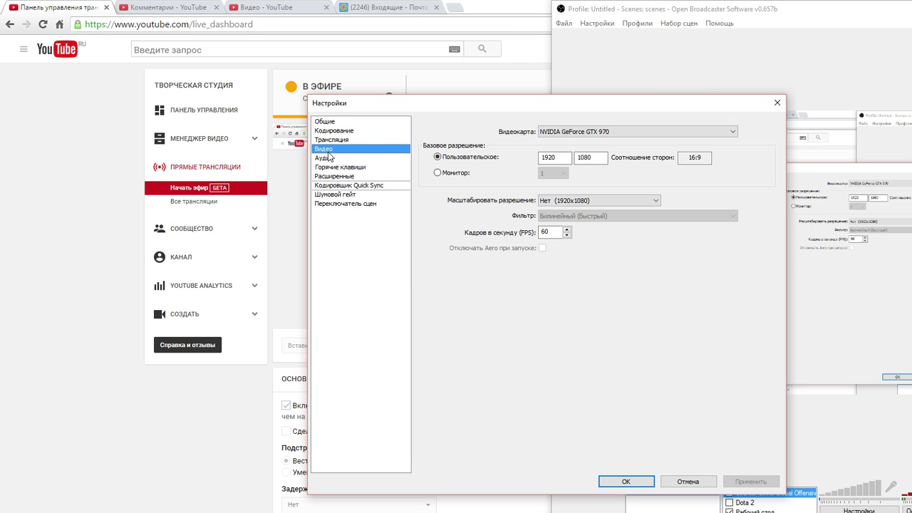
left_click(362, 166)
- Check the downscale options in the video settings and choose no downscaling (1920x1080)
left_click(328, 151)
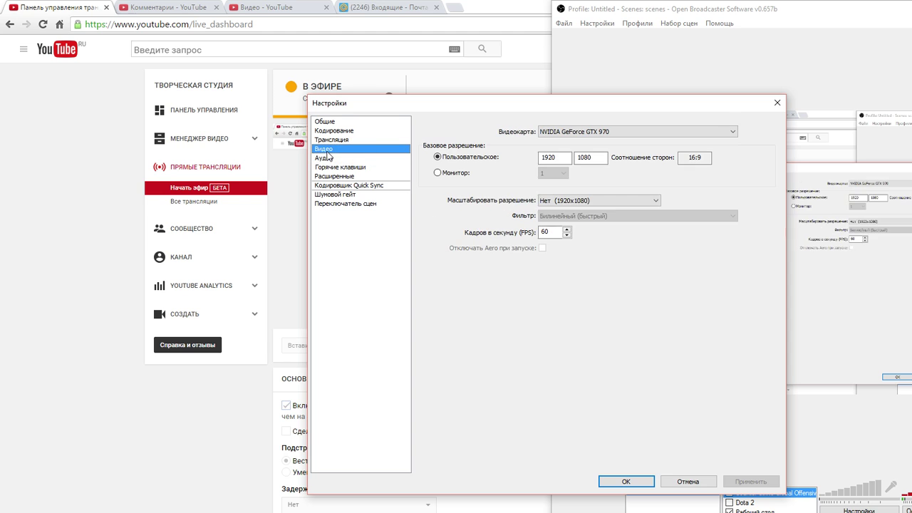
left_click(573, 201)
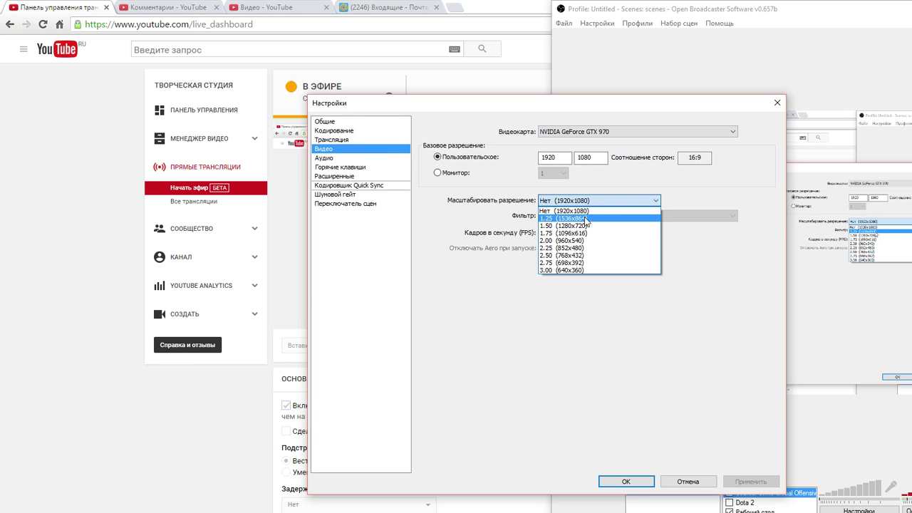
left_click(571, 210)
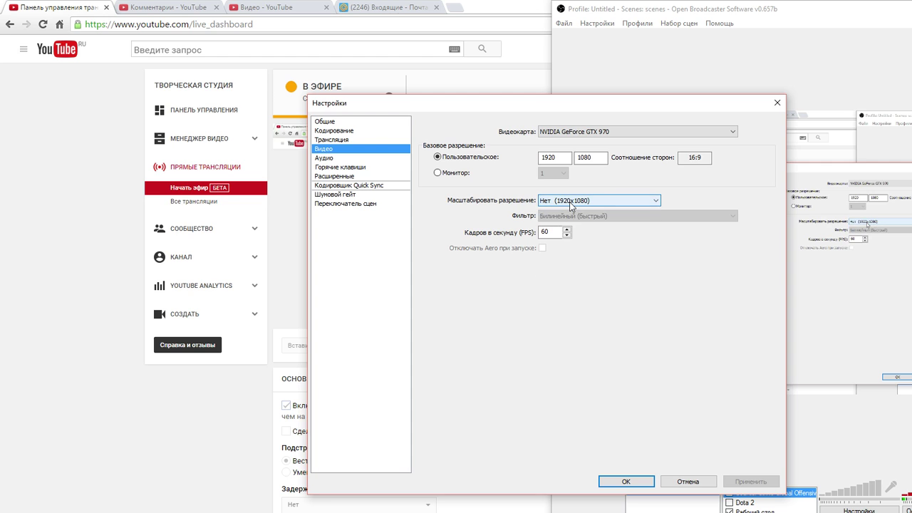
left_click(570, 206)
left_click(570, 206)
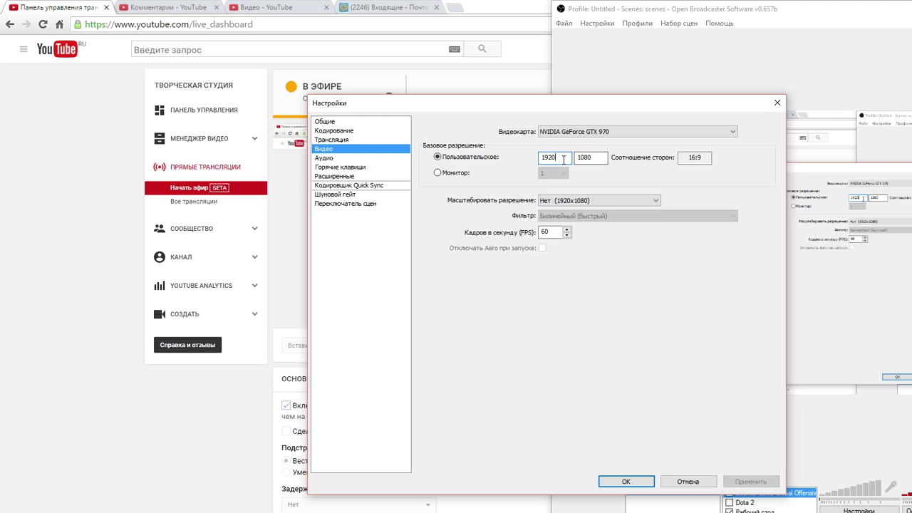
- Try the monitor-based base resolution, switch back to the custom 1920x1080 resolution, and apply it
left_click(438, 173)
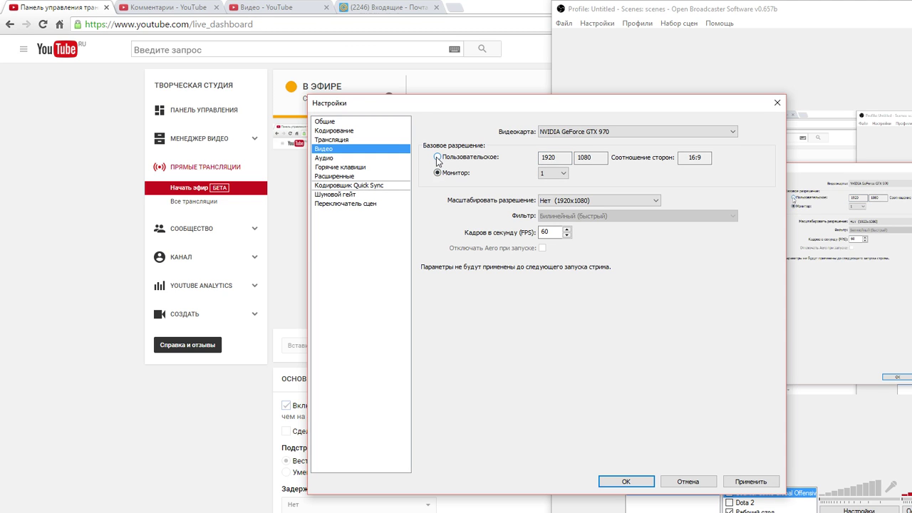
left_click(438, 157)
left_click(437, 174)
left_click(437, 158)
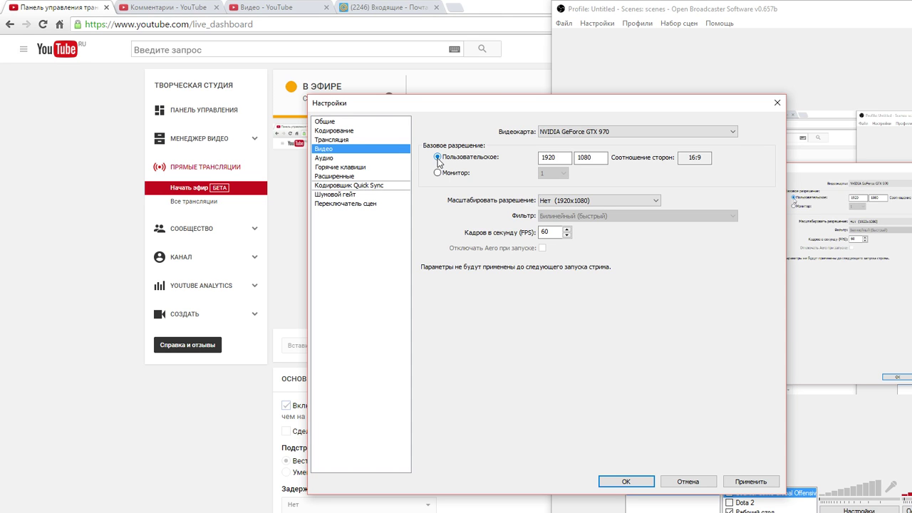
left_click(750, 485)
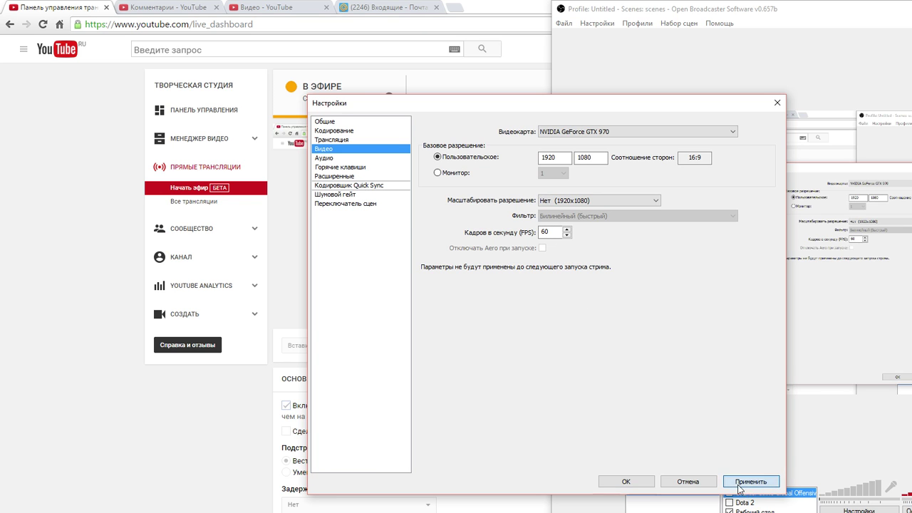
- Set the x264 CPU preset to fast in the advanced settings, apply it, and close the settings
left_click(353, 187)
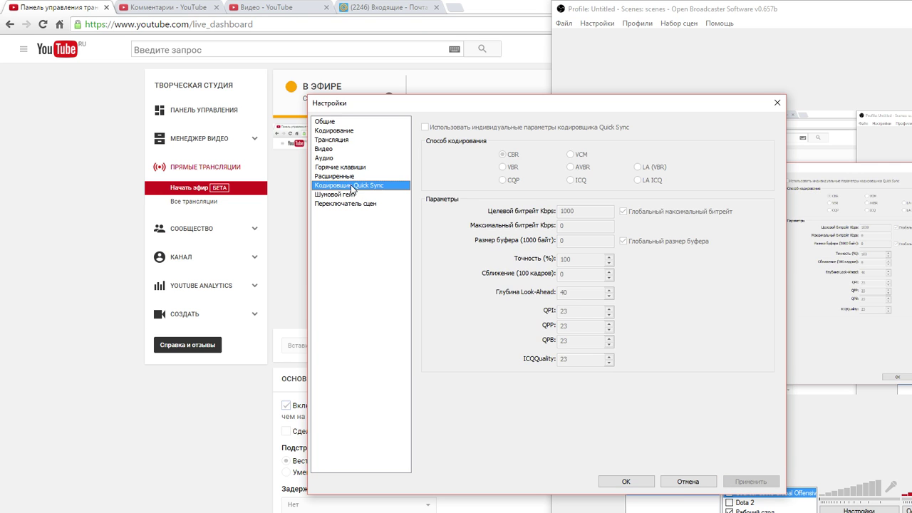
left_click(357, 168)
left_click(347, 176)
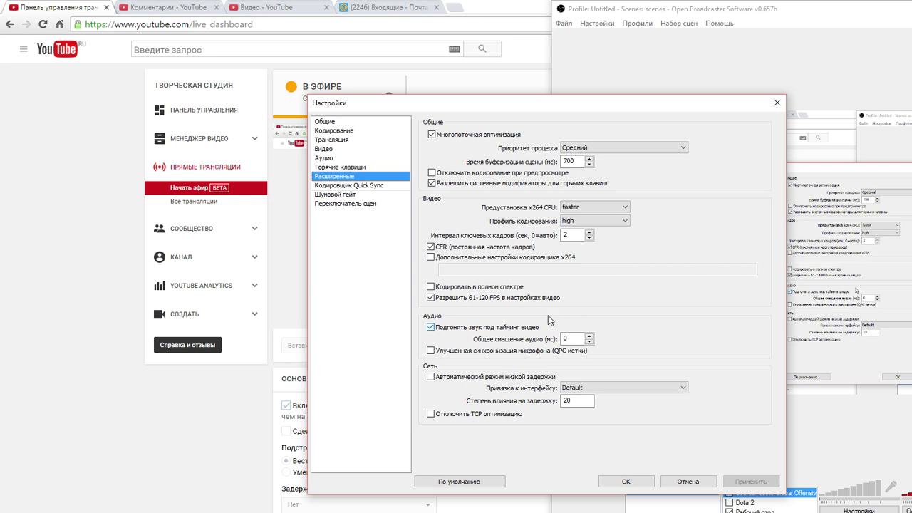
left_click(581, 206)
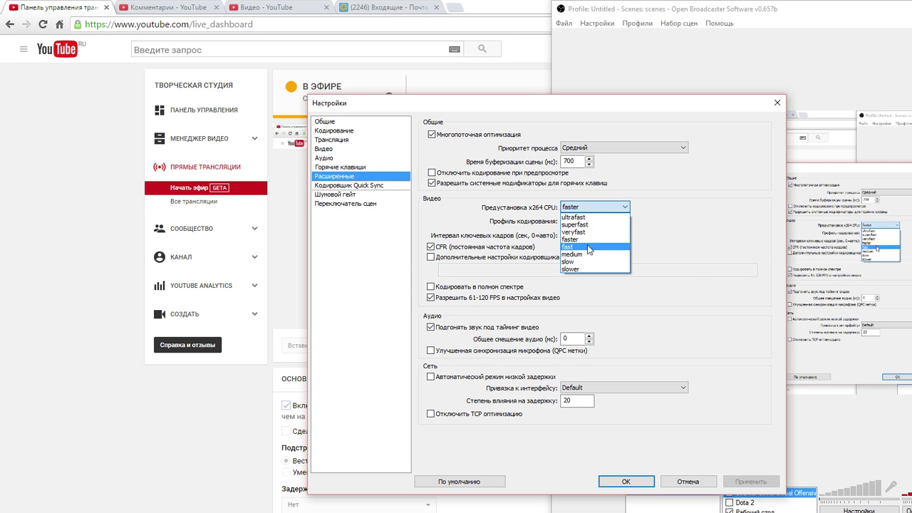
left_click(589, 248)
left_click(747, 484)
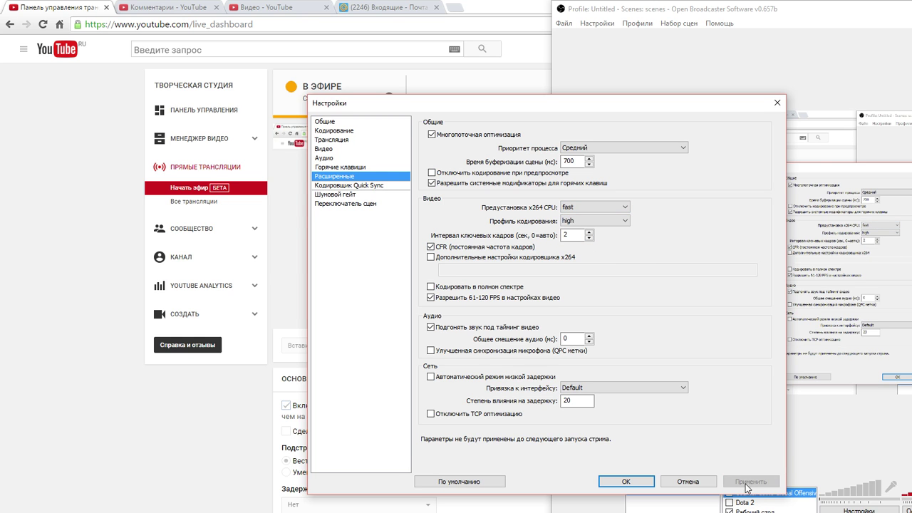
left_click(625, 483)
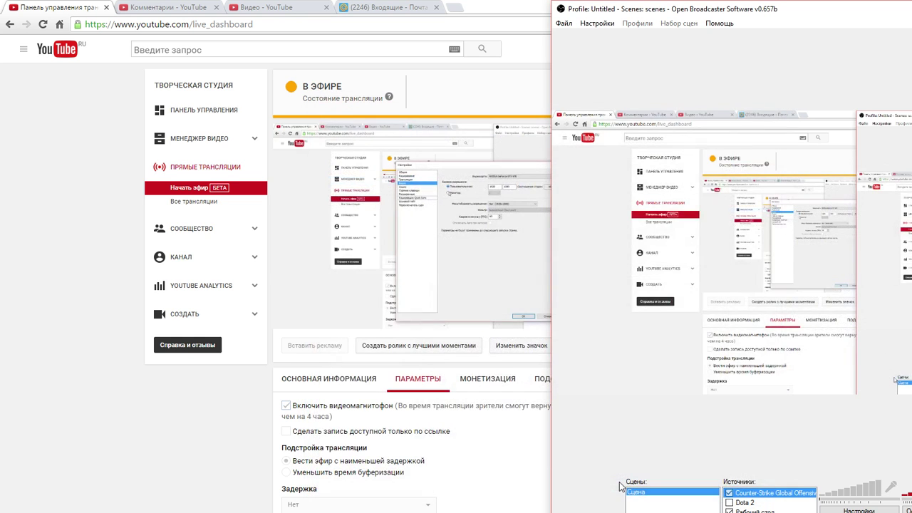
- Return to the YouTube live dashboard and view the stream preview in full screen
left_click(519, 378)
left_click(622, 319)
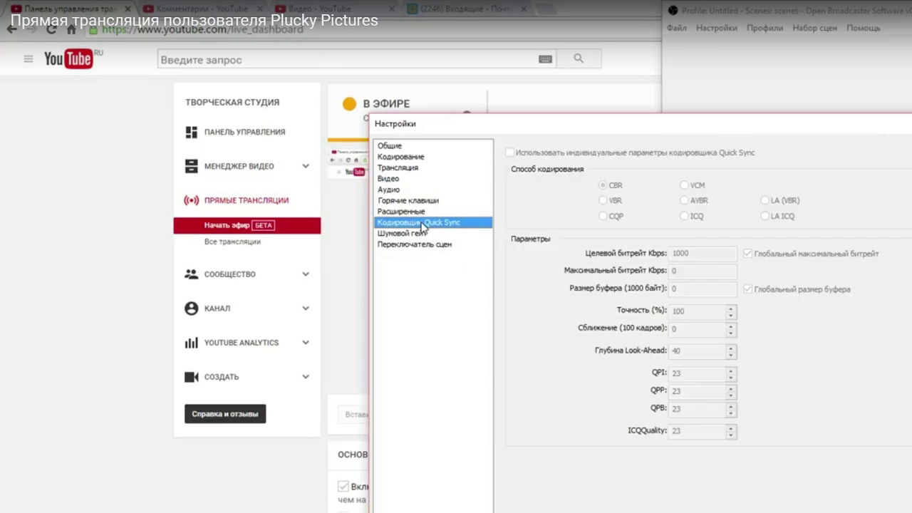
- Leave the full-screen stream preview and open YouTube in a new Yandex Browser tab
key("Escape")
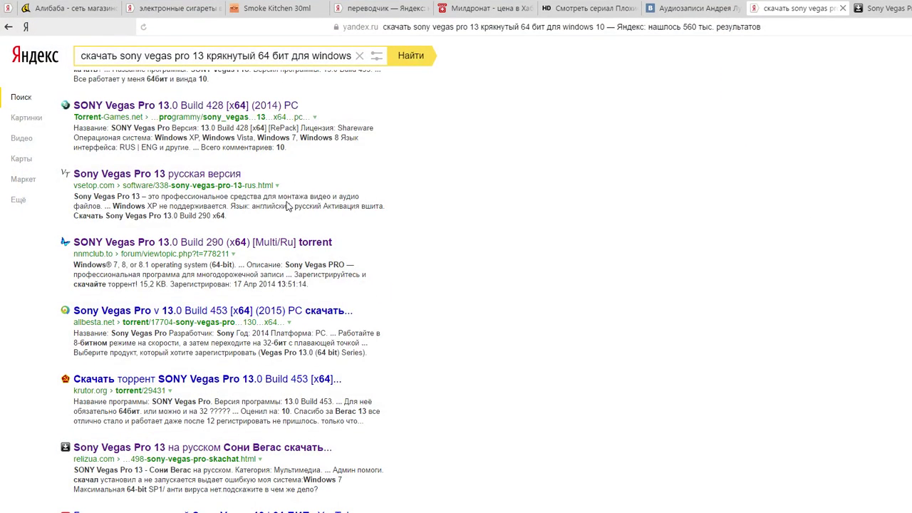
left_click(905, 7)
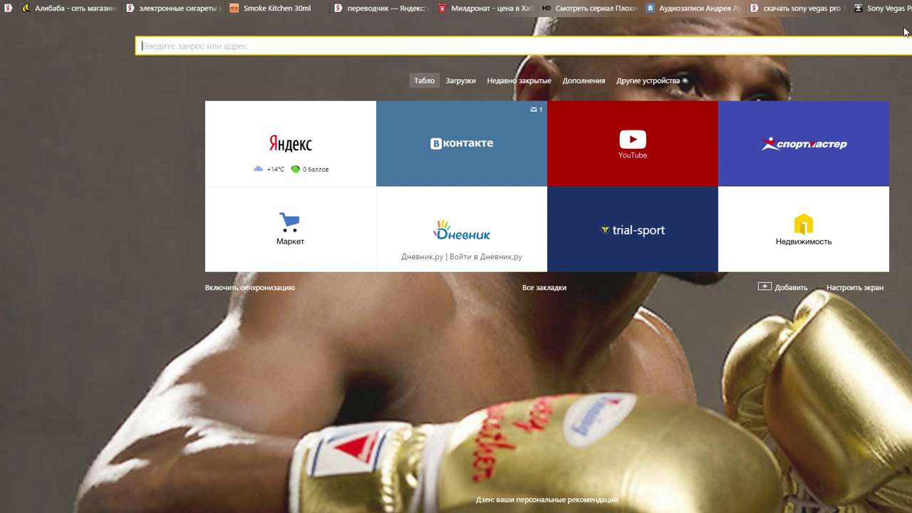
left_click(597, 145)
- Switch to the VKontakte page and look through the message dialogs
left_click(623, 8)
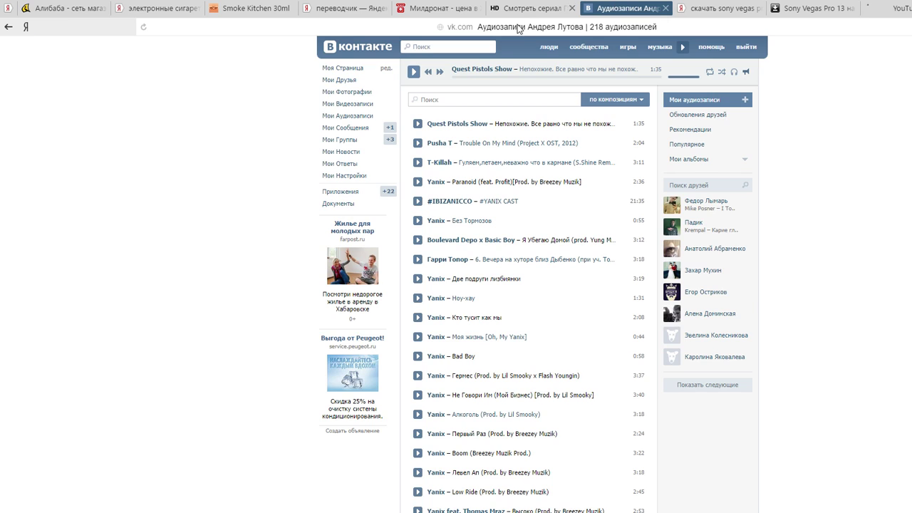
left_click(339, 129)
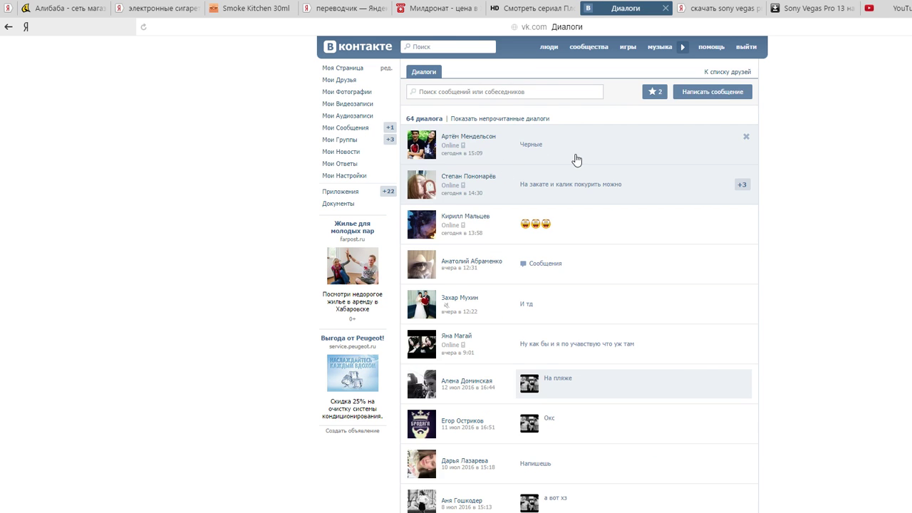
left_click(577, 159)
- Return by way of the YouTube home page to the live dashboard and open the explanation of the stream status indicator
left_click(887, 8)
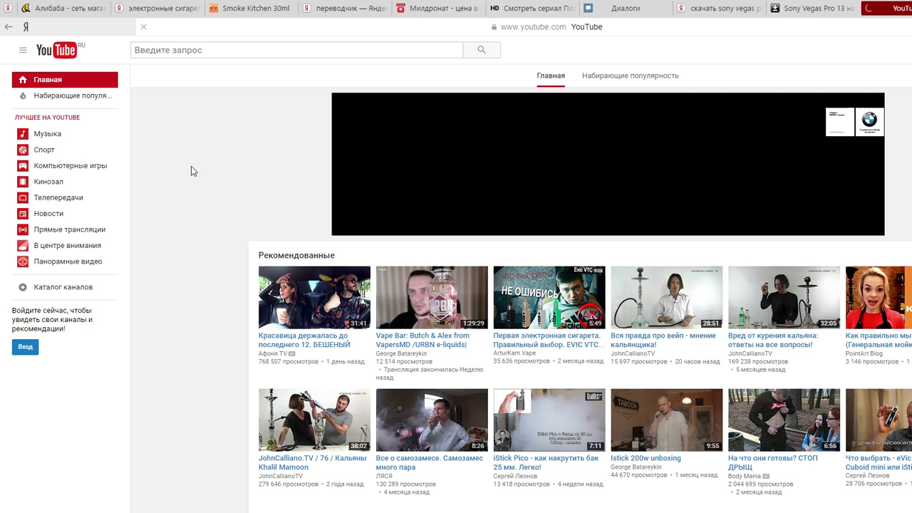
left_click(210, 51)
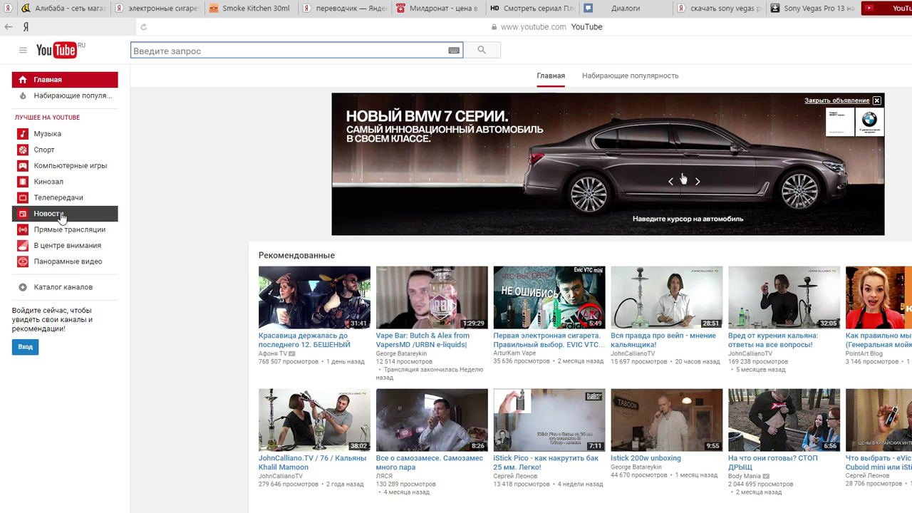
left_click(58, 98)
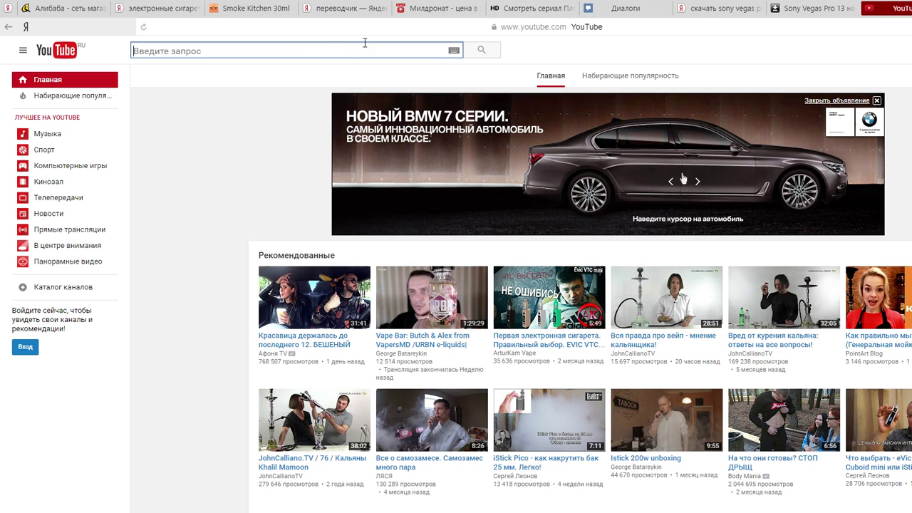
key("alt+Tab")
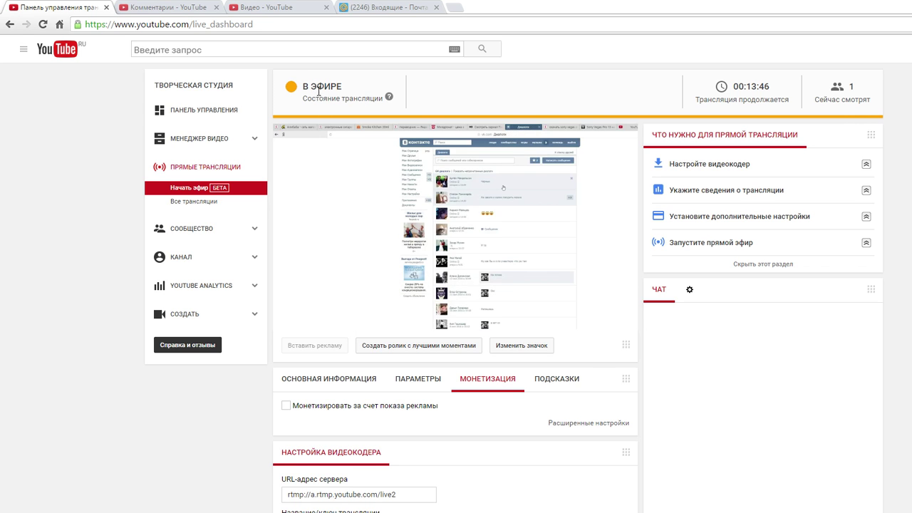
left_click(389, 98)
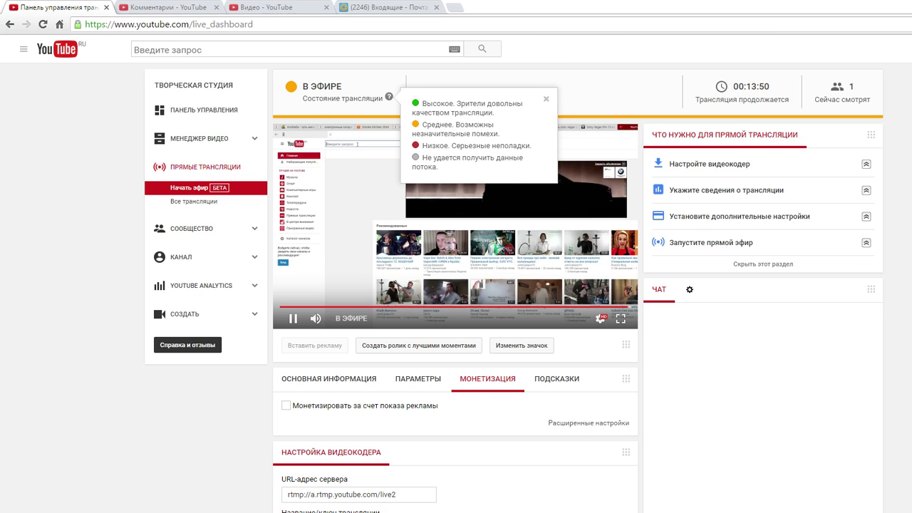
- Open the settings in Open Broadcaster Software and look through the video, audio, hotkey, broadcast, general and encoding pages
key("alt+Tab")
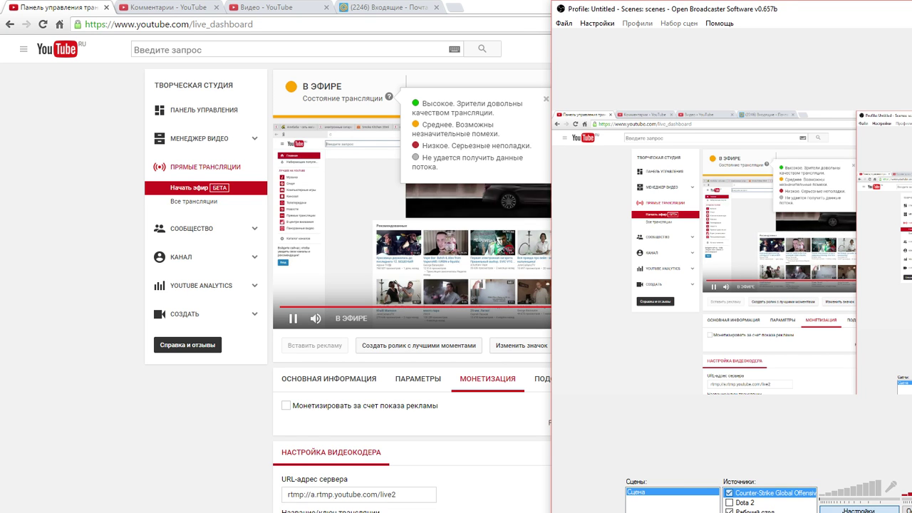
left_click(859, 511)
left_click(335, 149)
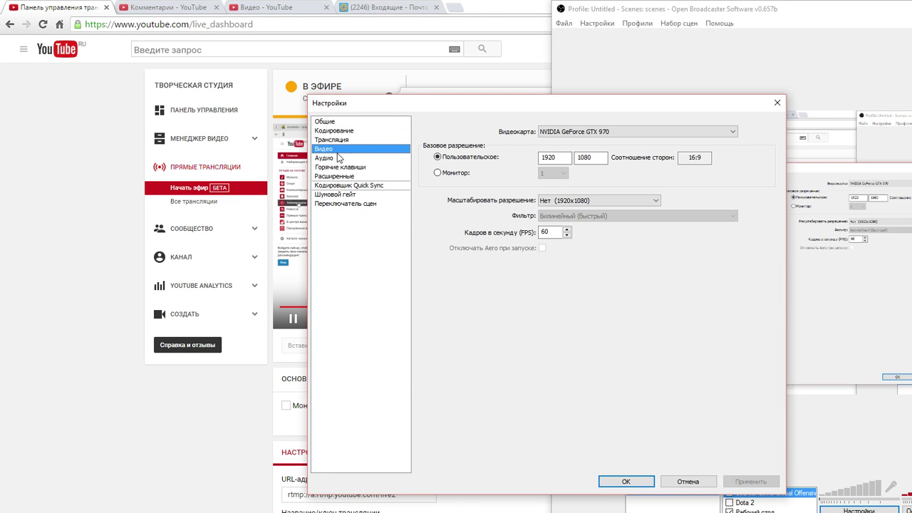
left_click(335, 158)
left_click(341, 168)
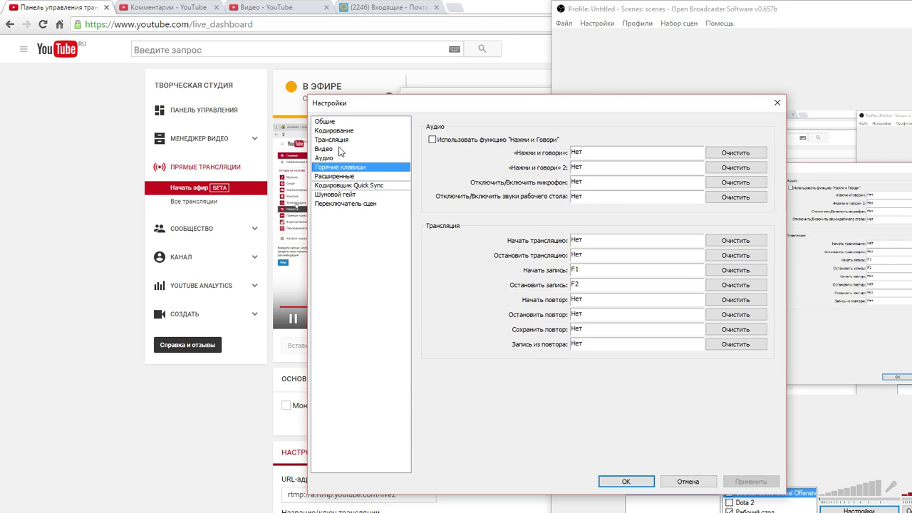
left_click(340, 149)
left_click(338, 140)
left_click(348, 122)
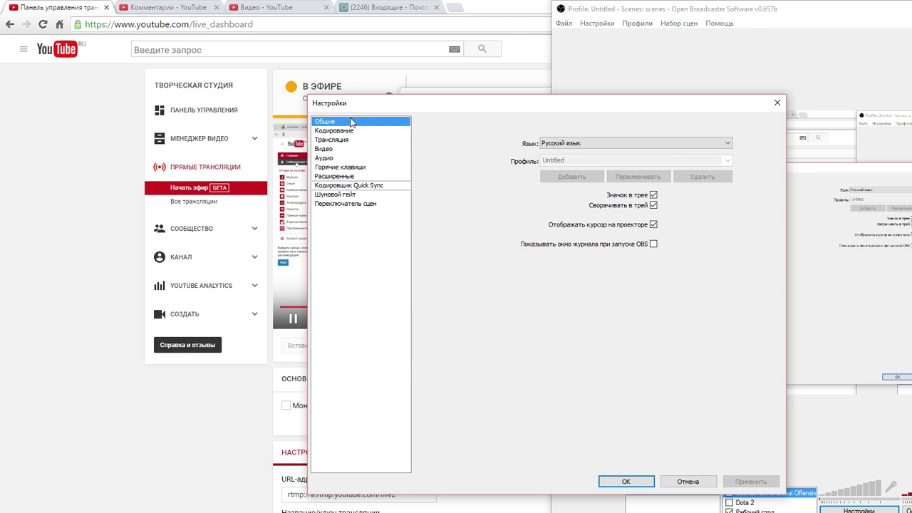
left_click(348, 133)
left_click(347, 122)
left_click(346, 130)
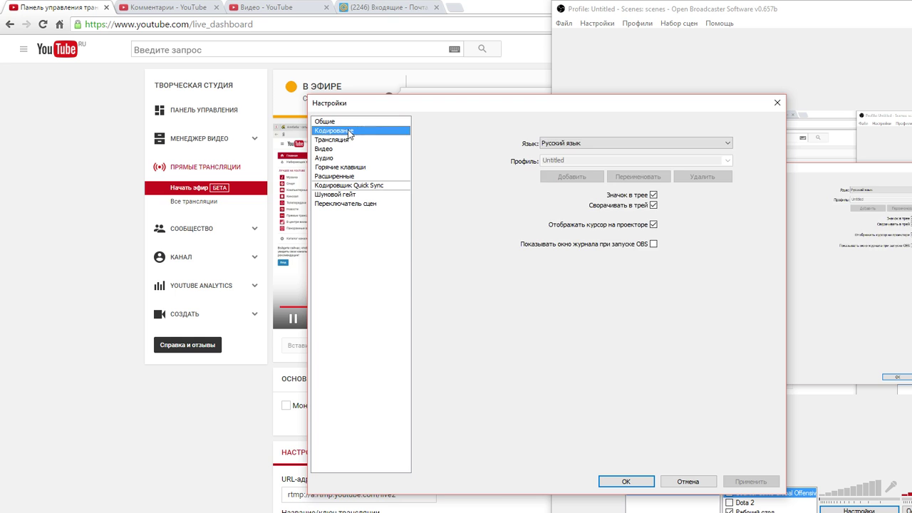
left_click(342, 167)
- Set the x264 CPU preset to faster in the advanced settings, apply it, and close the settings
left_click(340, 176)
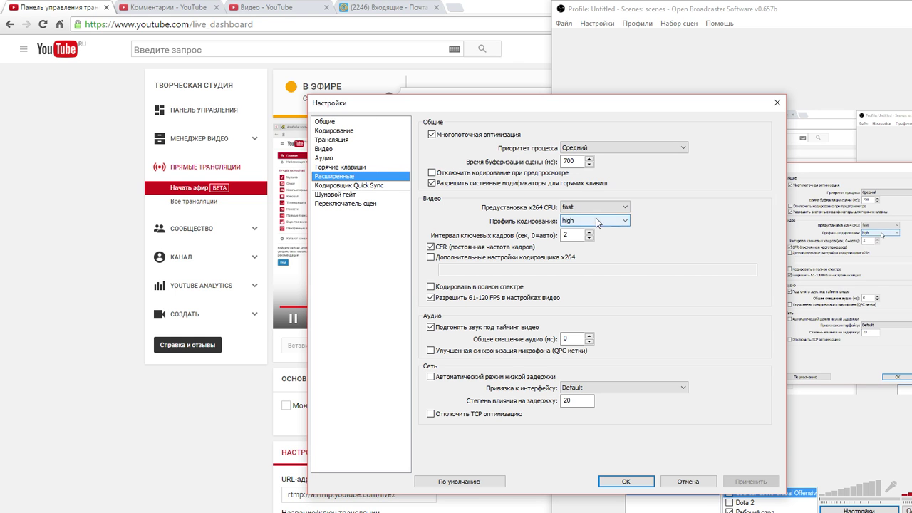
left_click(593, 208)
left_click(583, 239)
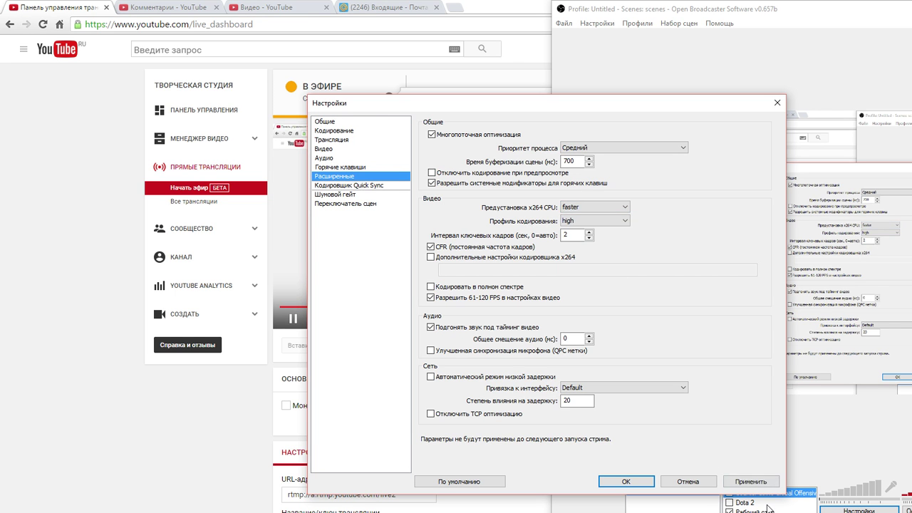
left_click(750, 482)
left_click(627, 482)
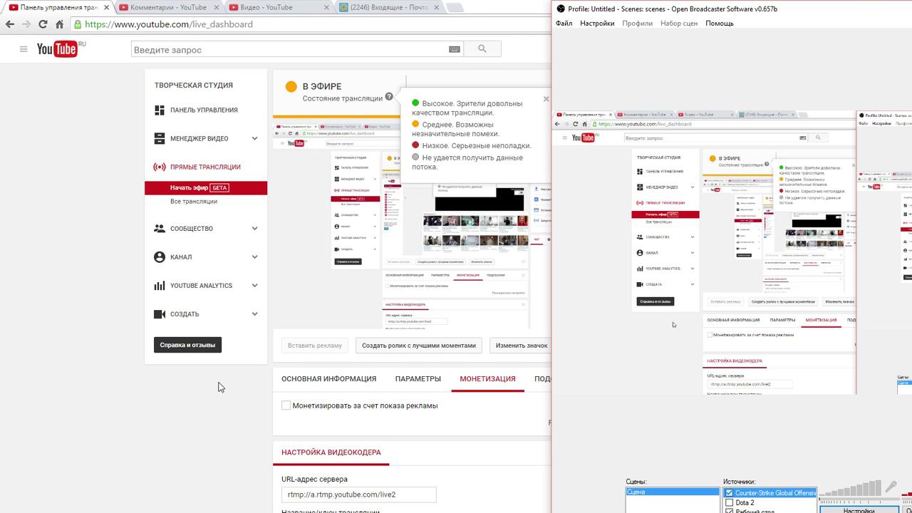
- Open the live stream's video page from the YouTube video manager and reload it to check the recording
left_click(218, 506)
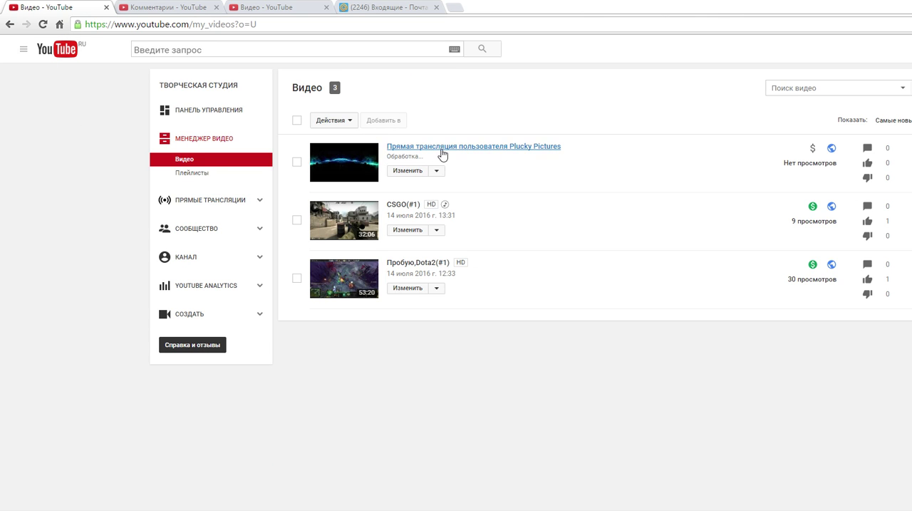
left_click(445, 149)
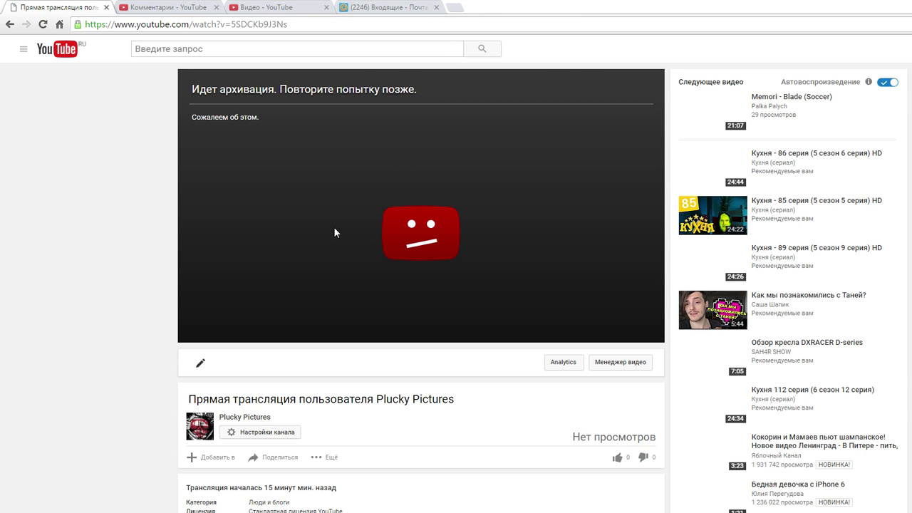
left_click(195, 402)
left_click(284, 278)
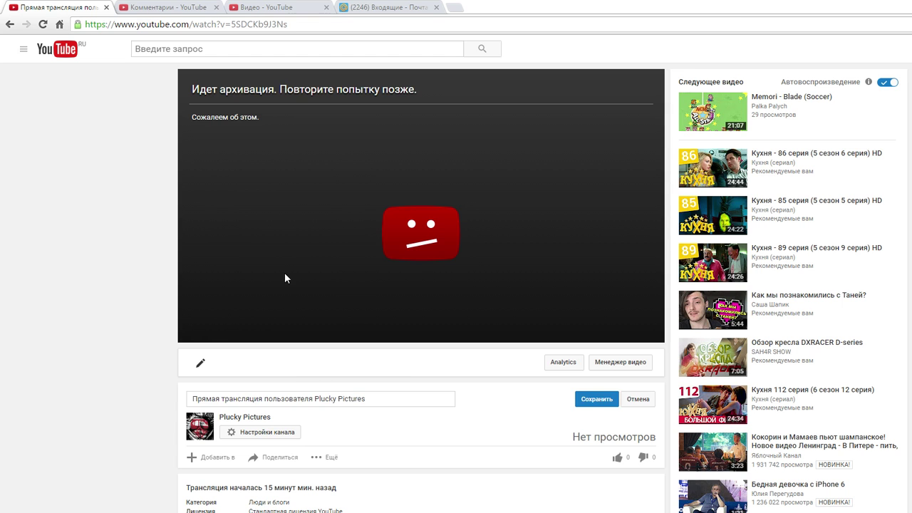
left_click(42, 24)
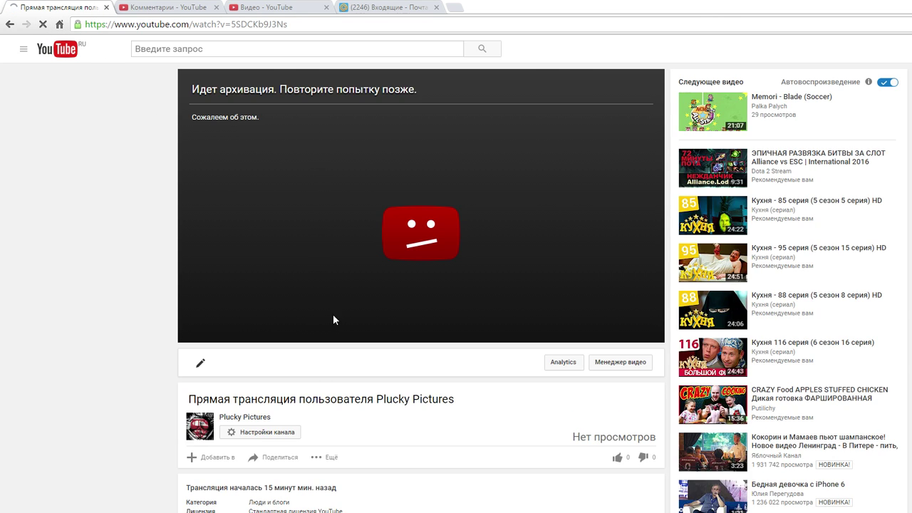
- Set the live dashboard preview's quality to 720p60 and skip playback forward to the live broadcast
left_click(154, 10)
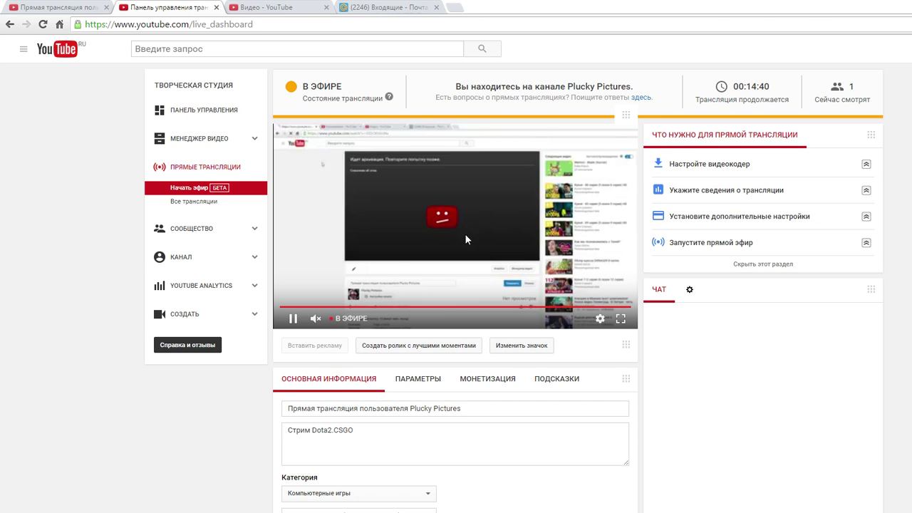
left_click(598, 321)
left_click(605, 289)
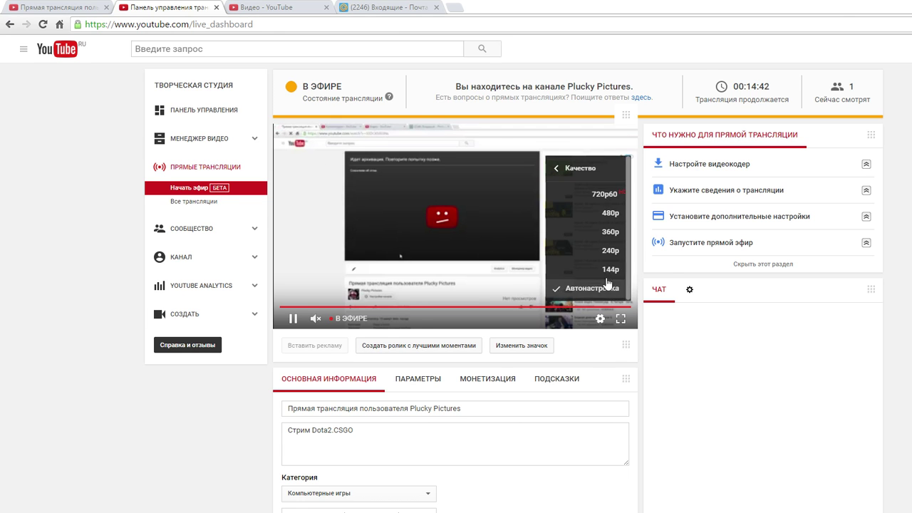
left_click(603, 196)
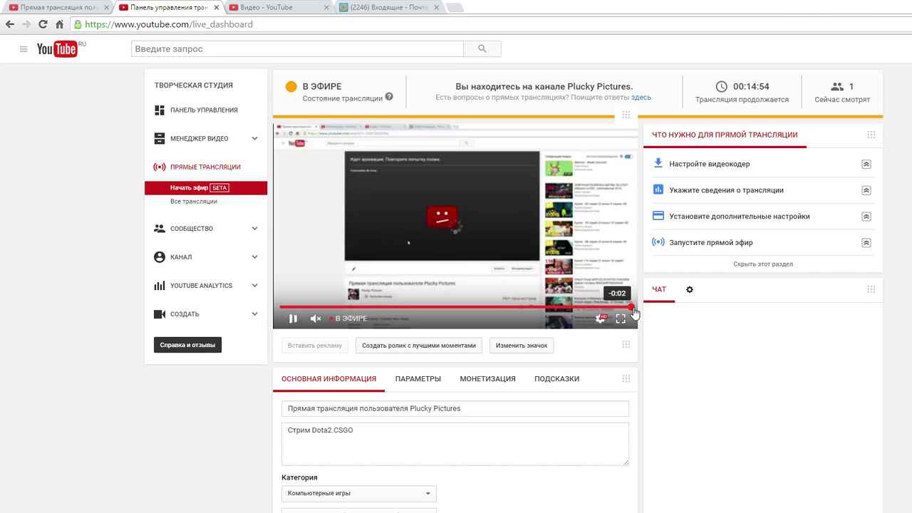
left_click(632, 309)
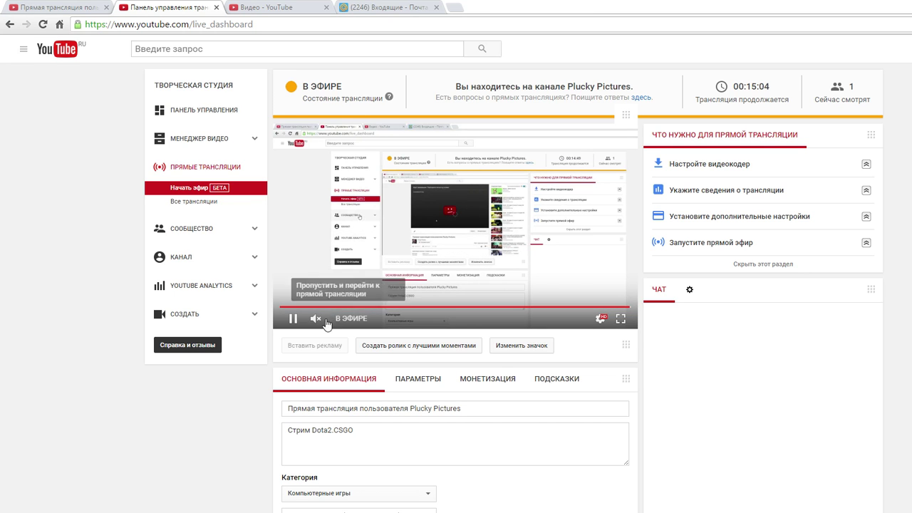
mouse_move(330, 319)
left_mouse_down()
mouse_move(359, 322)
mouse_move(329, 323)
left_mouse_up()
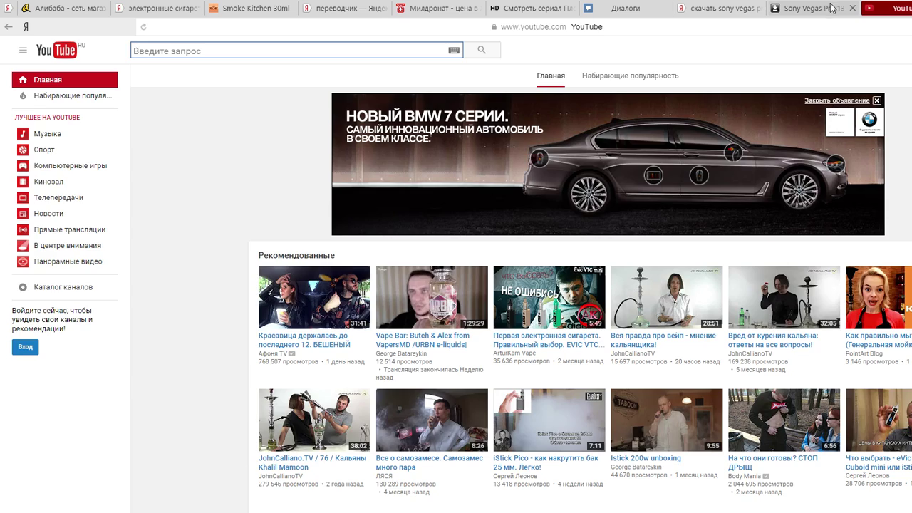
- Switch to the relizua.com page for Sony Vegas Pro 13 and examine its description, download links and system details
key("ctrl+shift+Tab")
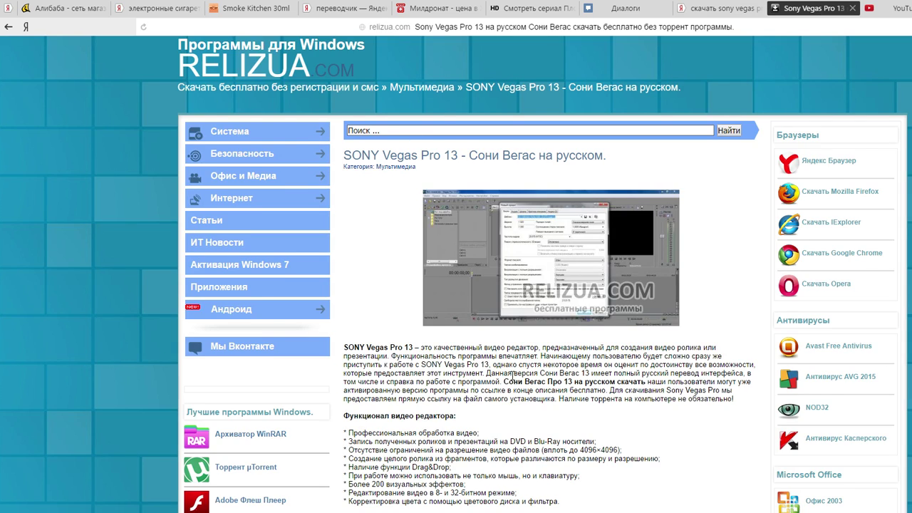
scroll(513, 373, "down", 3)
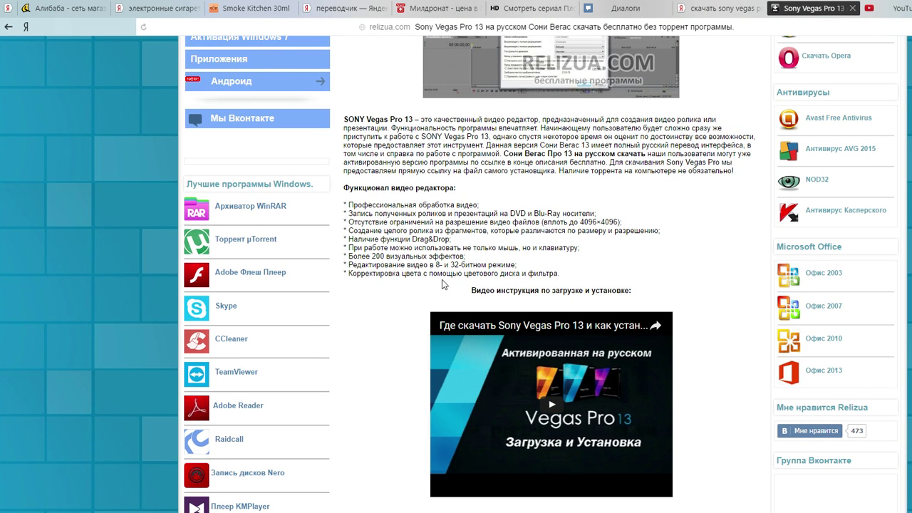
scroll(442, 283, "down", 4)
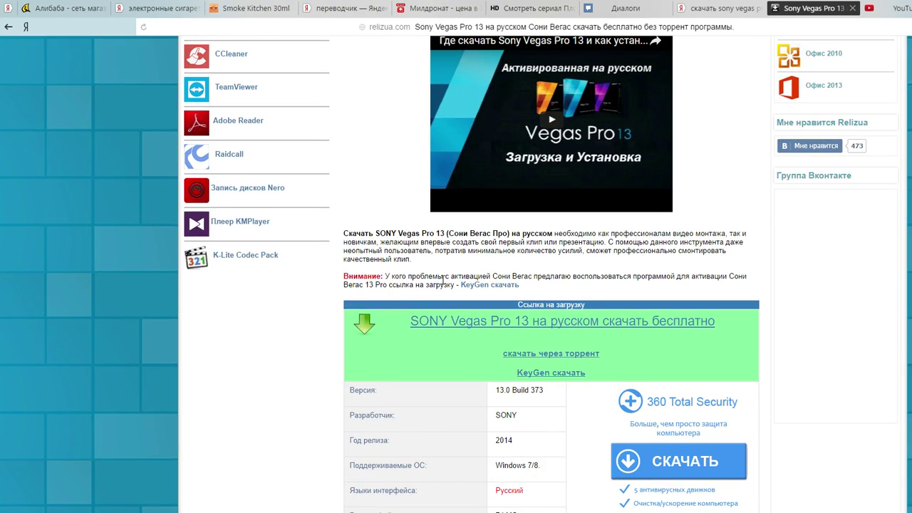
scroll(443, 280, "down", 4)
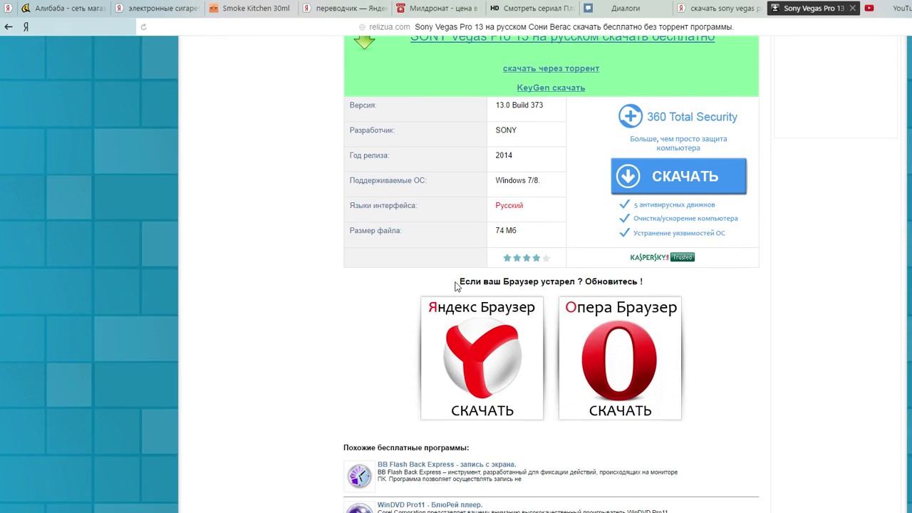
scroll(456, 285, "up", 6)
- Copy the words "sony vegas" from the search query on the Yandex results page
left_click(719, 9)
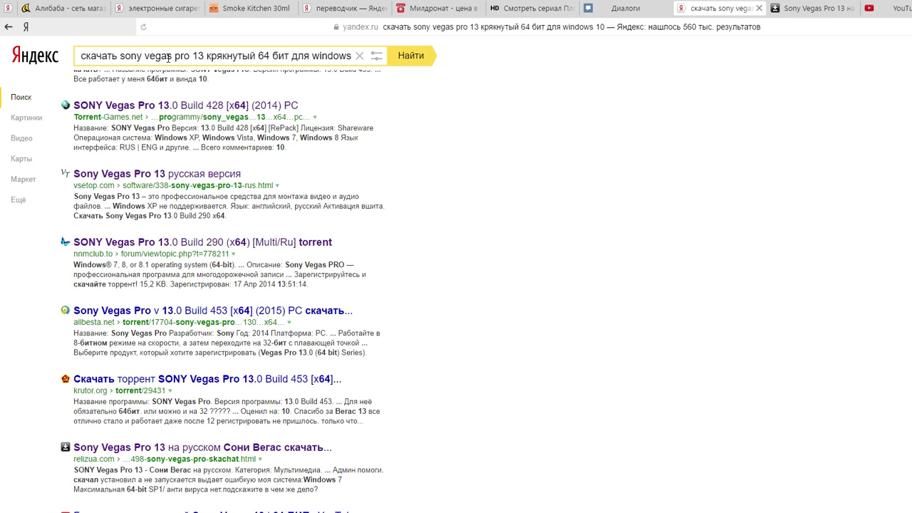
left_click_drag(120, 55, 169, 56)
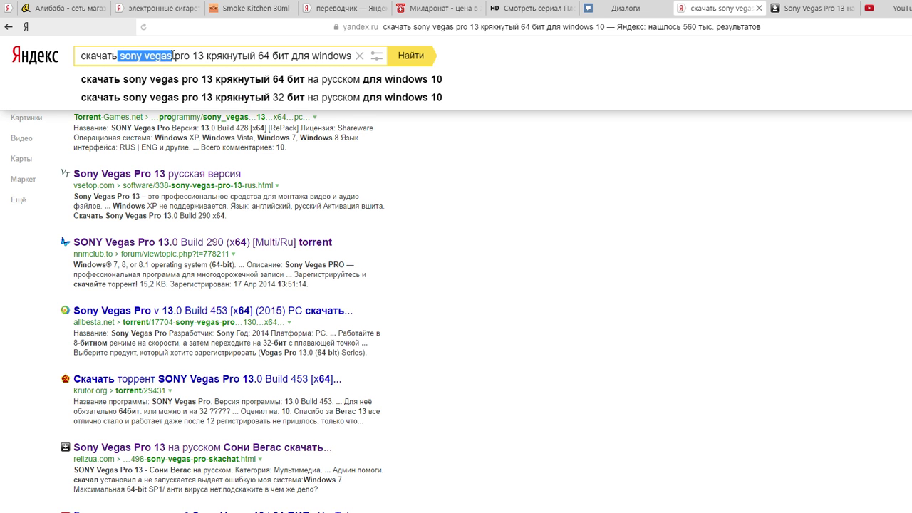
right_click(173, 56)
left_click(197, 75)
- Search YouTube for "sony vegas аналоги", reusing the copied words
left_click(898, 9)
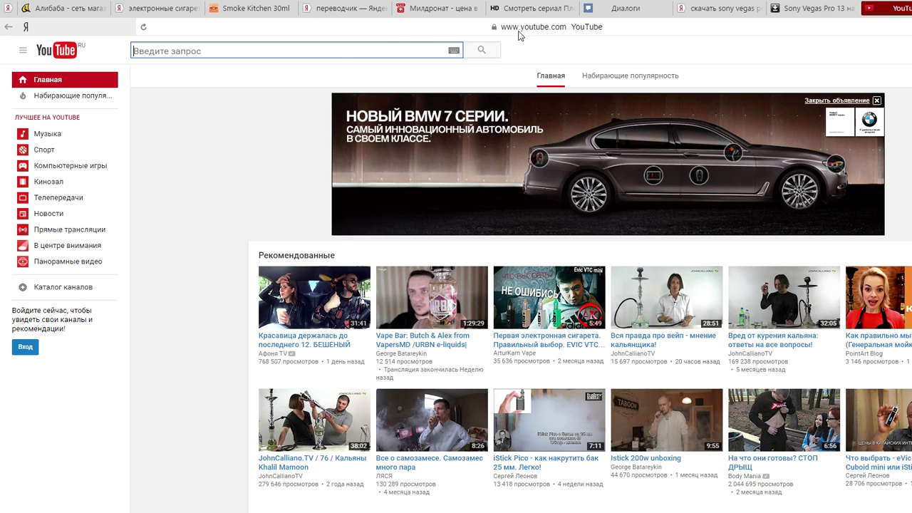
right_click(338, 48)
left_click(369, 121)
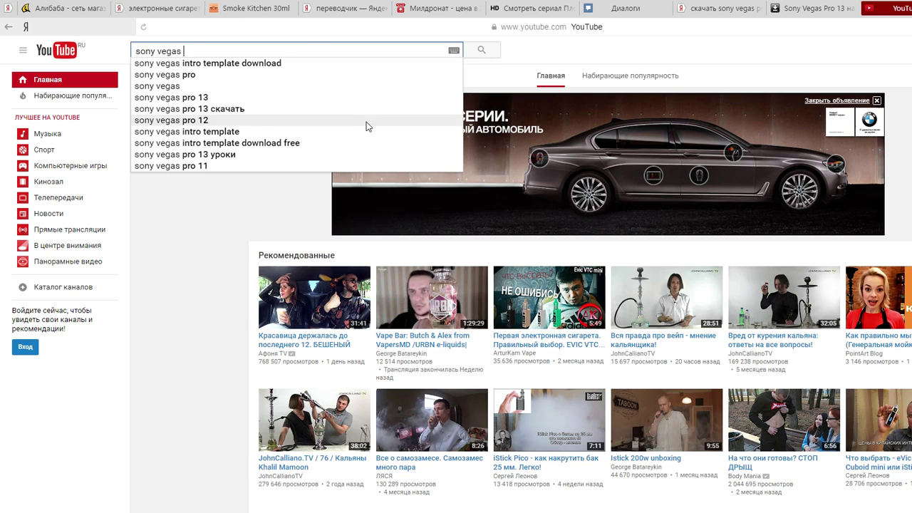
type("ани")
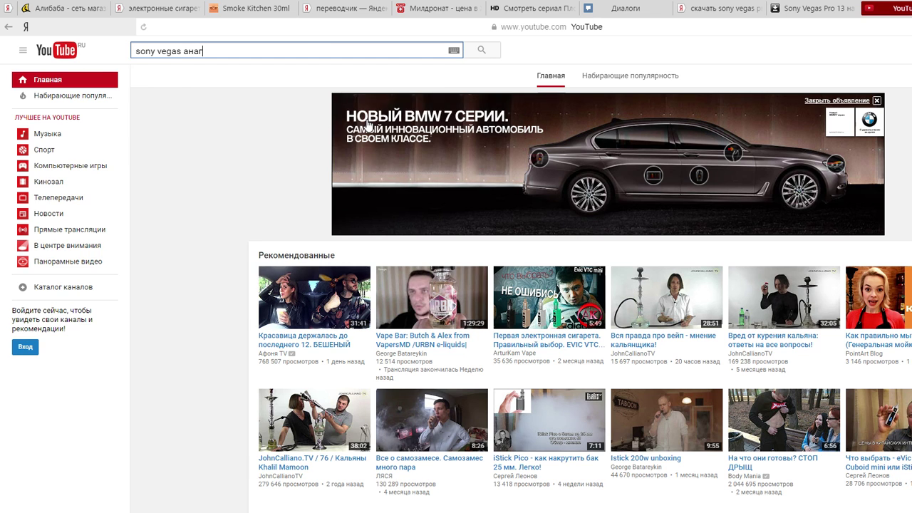
key("BackSpace")
type("алоги")
key("Return")
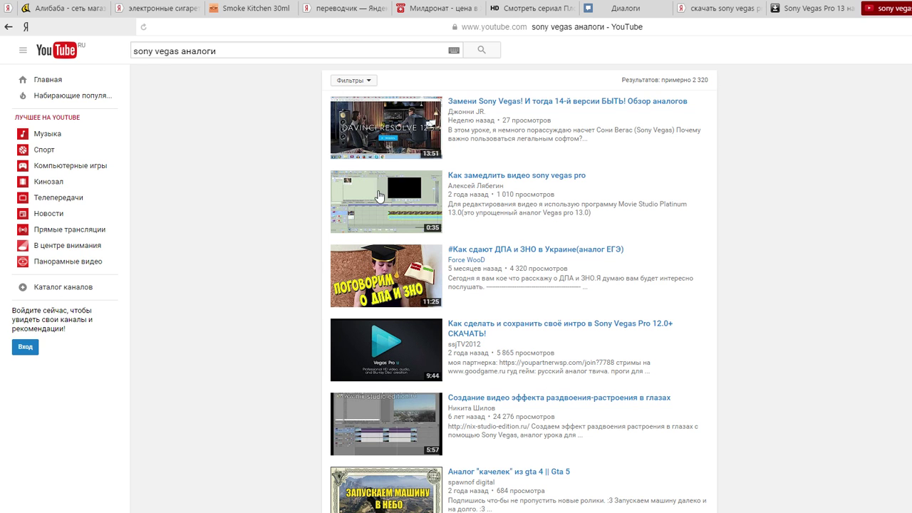
- Replace "аналоги" in the YouTube query and search for the suggestion "sony vegas для windows 10"
double_click(274, 54)
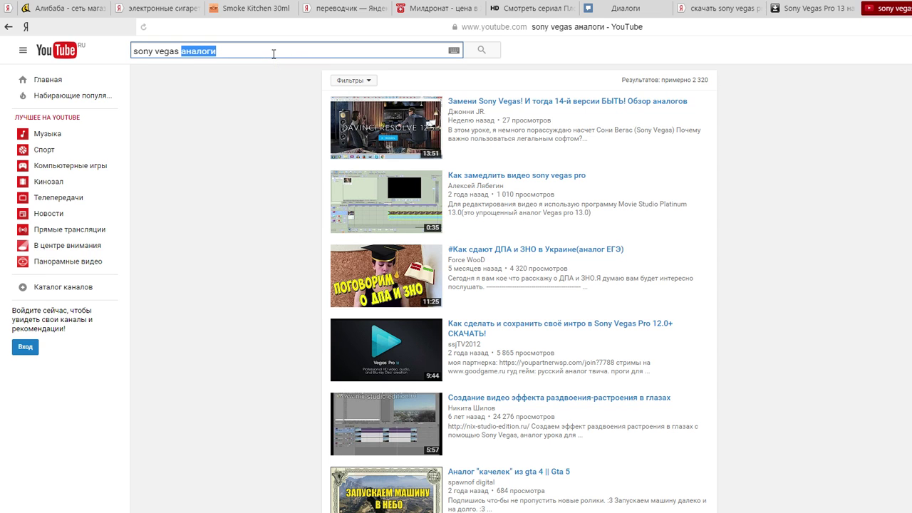
key("BackSpace")
type("для")
key("Down")
key("Down")
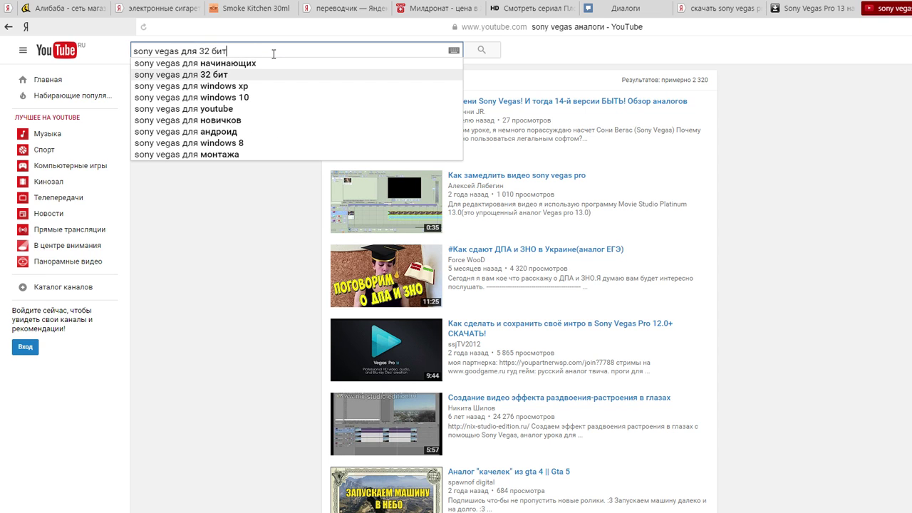
key("Down")
key("Down")
key("Return")
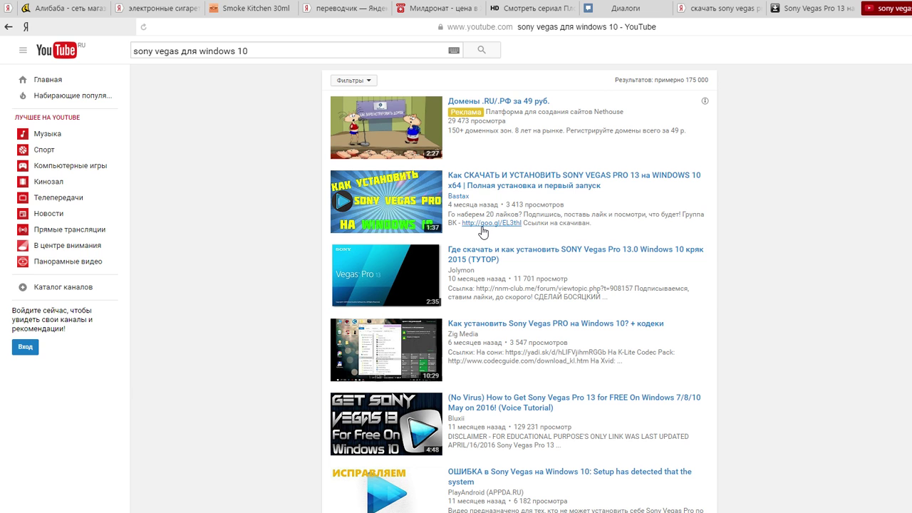
- Open the Sony Vegas Pro 13 on Windows 10 x64 installation video and follow the Yandex Disk link in its full description
left_click(403, 211)
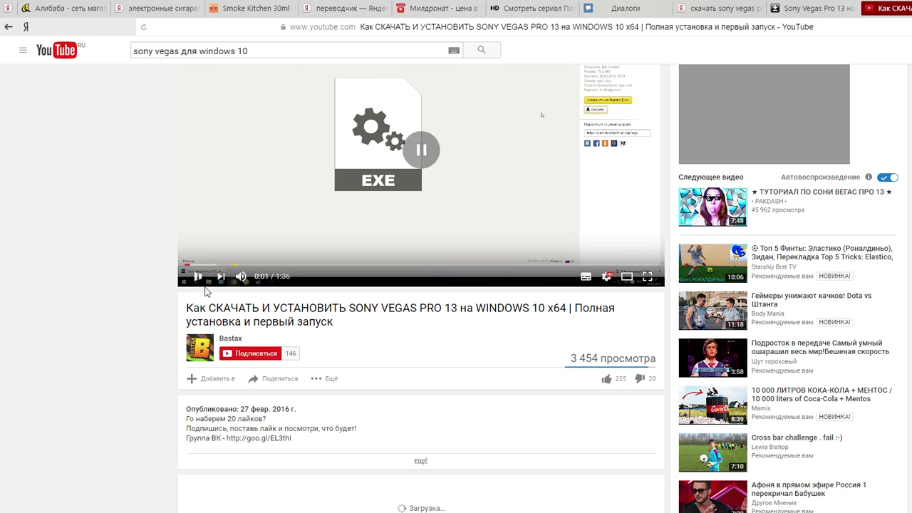
left_click(399, 462)
left_click(278, 464)
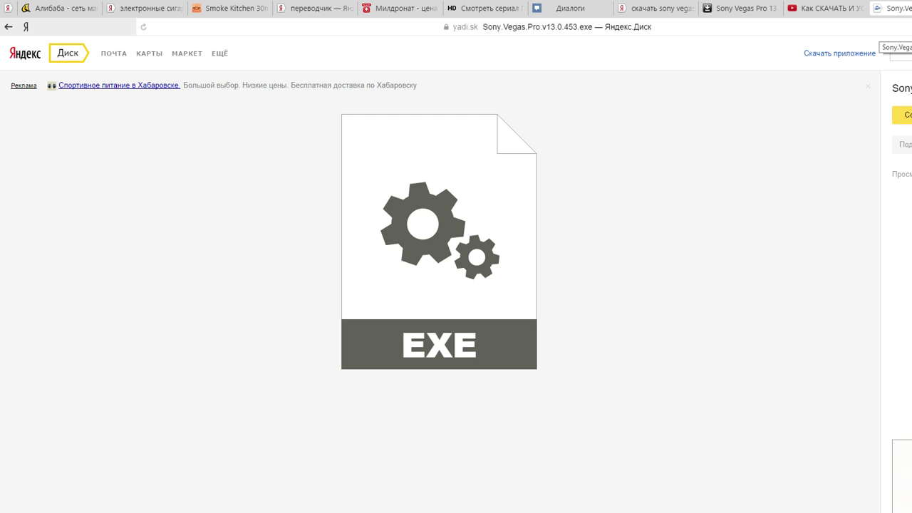
- Return to the Sony Vegas Pro 13 installation video and skip through it to examine the installation and first launch
left_click(827, 8)
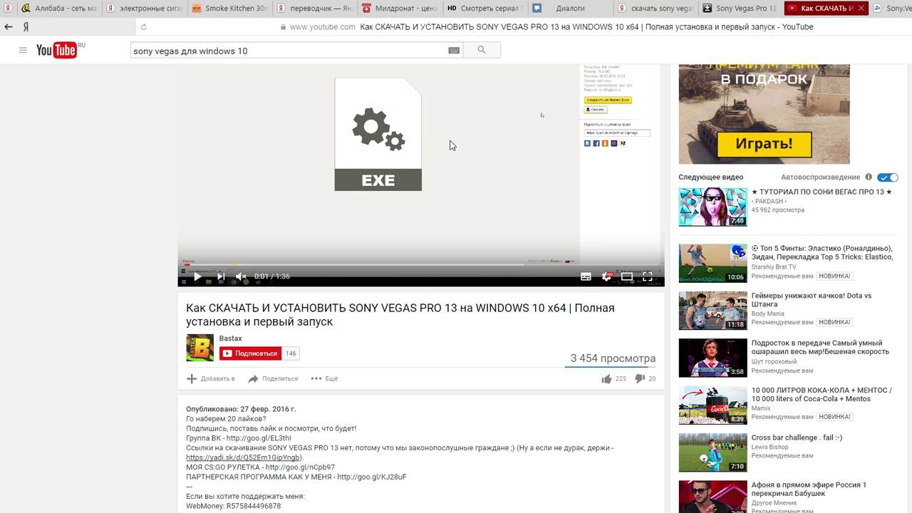
left_click(322, 206)
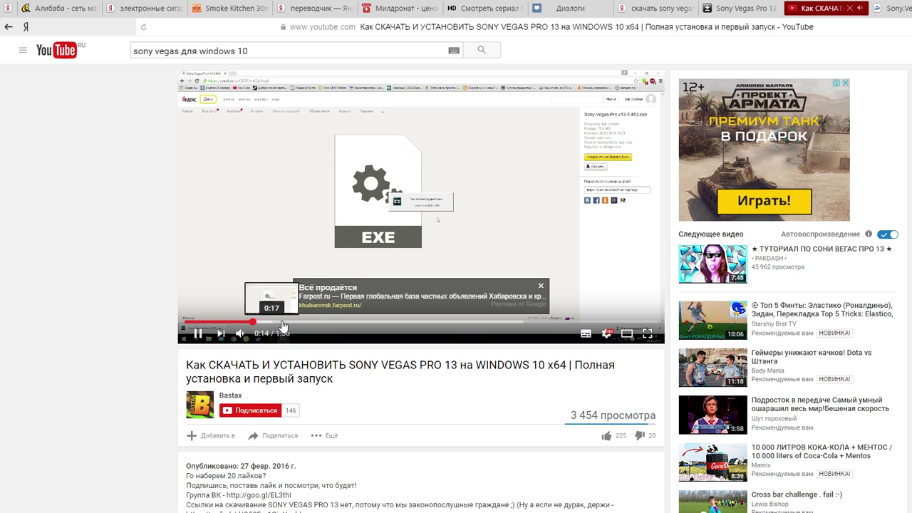
left_click(284, 322)
left_click_drag(308, 326, 384, 325)
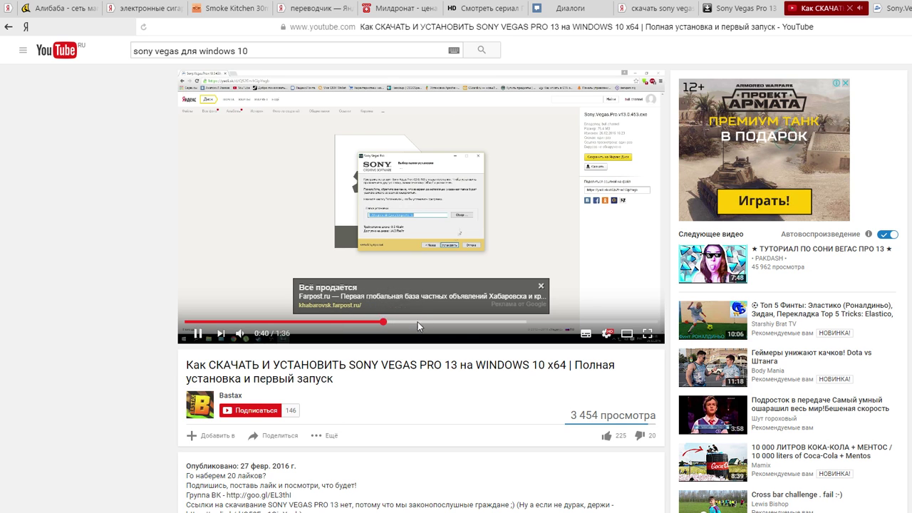
left_click(444, 326)
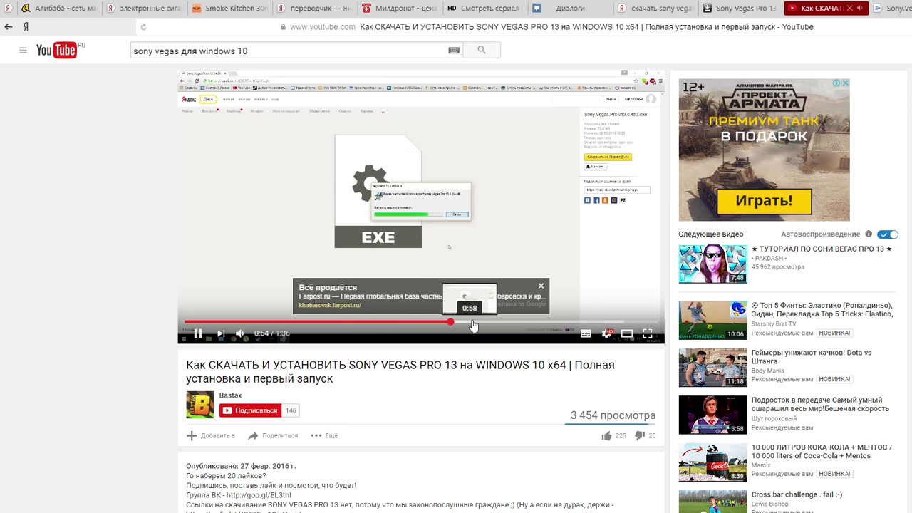
left_click_drag(474, 326, 545, 326)
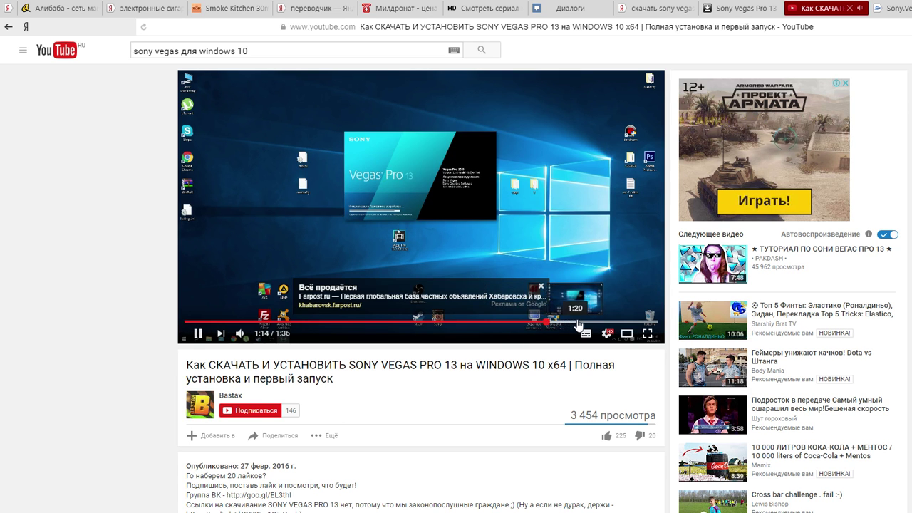
left_click(611, 326)
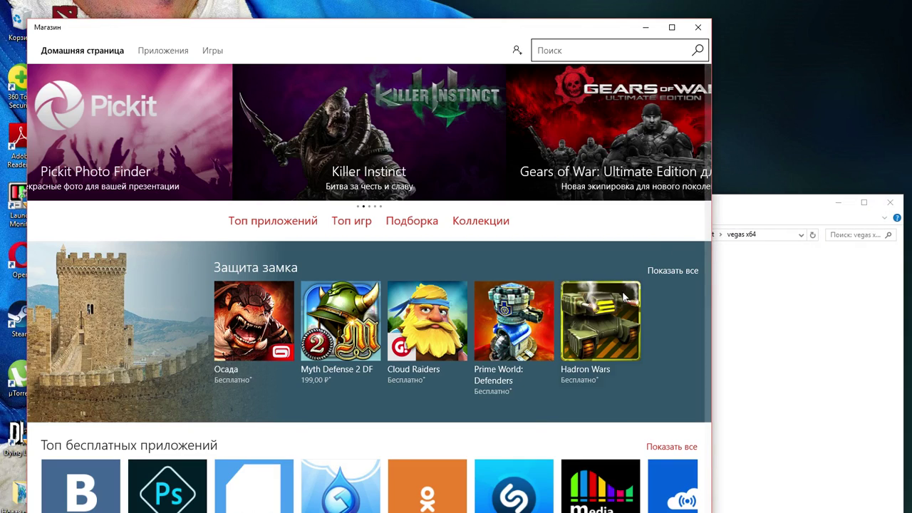
- Minimize the Windows Store window and close the vegas x64 folder window
left_click(648, 29)
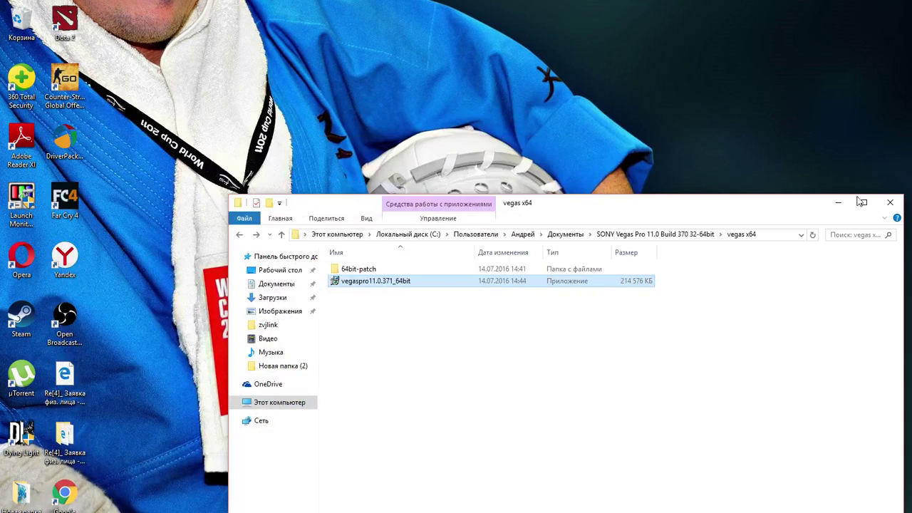
left_click(891, 202)
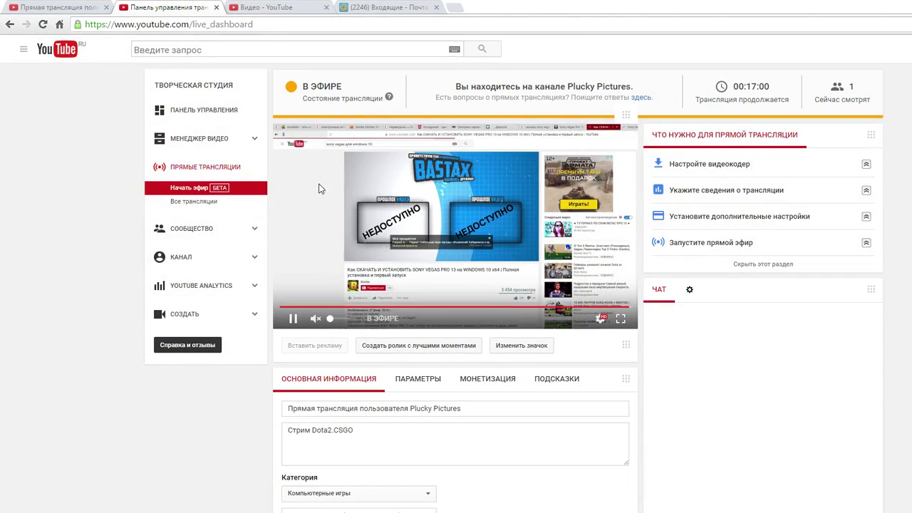
- Check the stream status legend and the preview's quality setting on the YouTube live dashboard
left_click(389, 98)
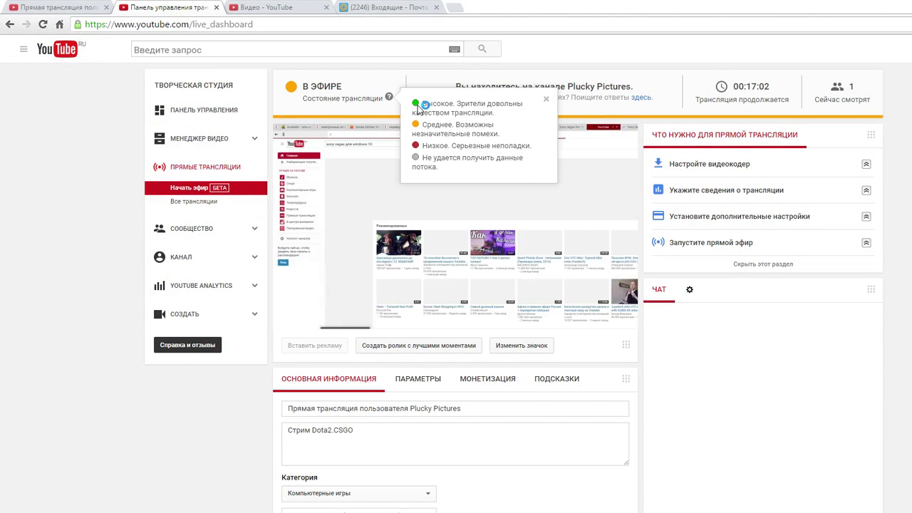
left_click(601, 319)
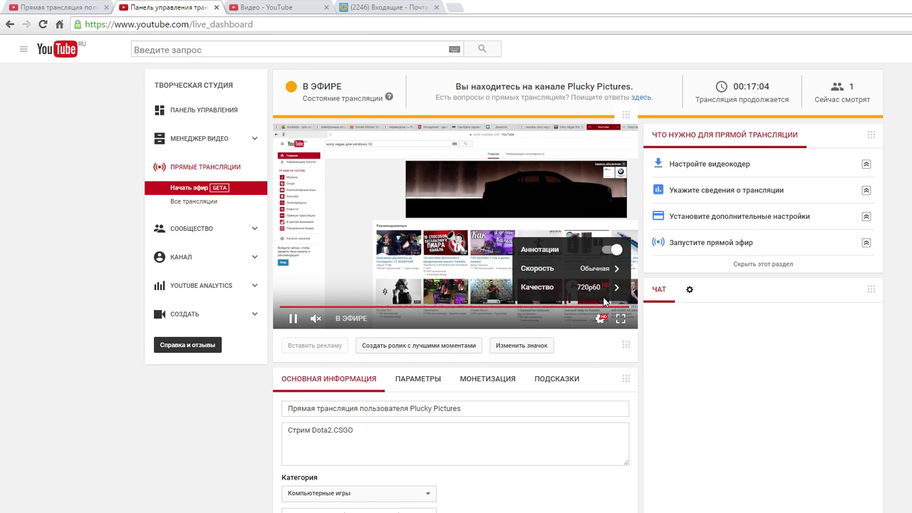
left_click(602, 288)
left_click(603, 288)
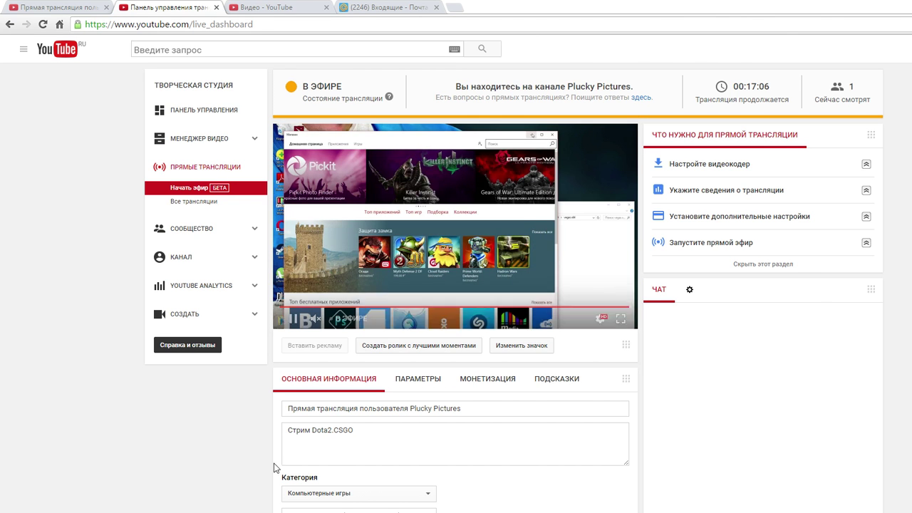
- Switch to Open Broadcaster Software, set the encoding maximum bitrate to 5000 Kbit/s, apply it, and close the settings
key("alt+Tab")
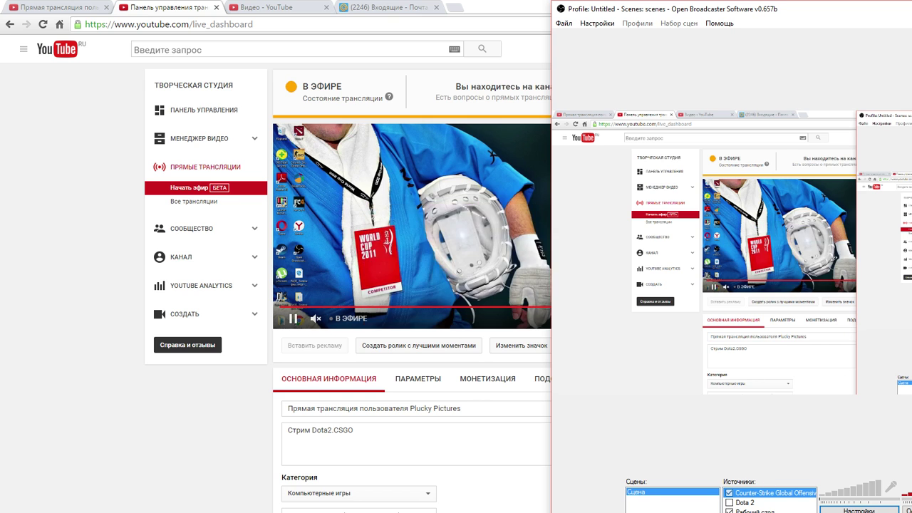
left_click(859, 510)
left_click(334, 140)
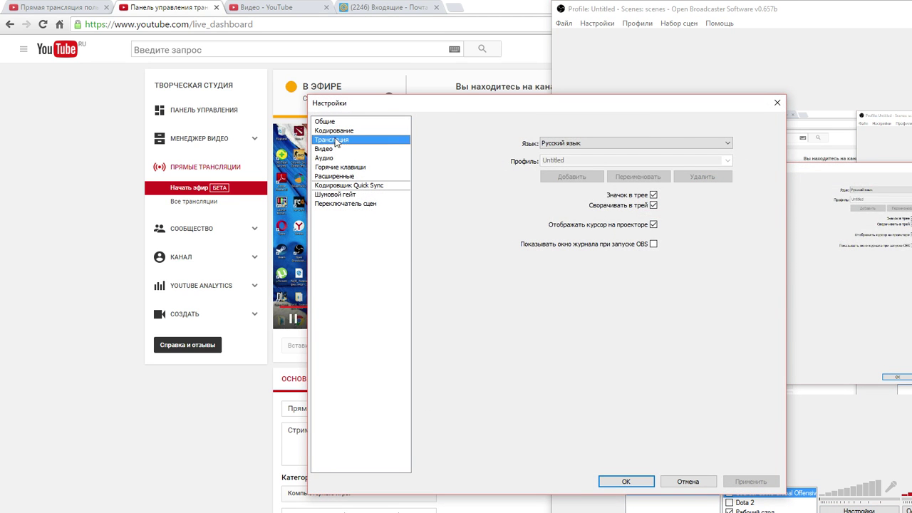
left_click(341, 129)
double_click(572, 179)
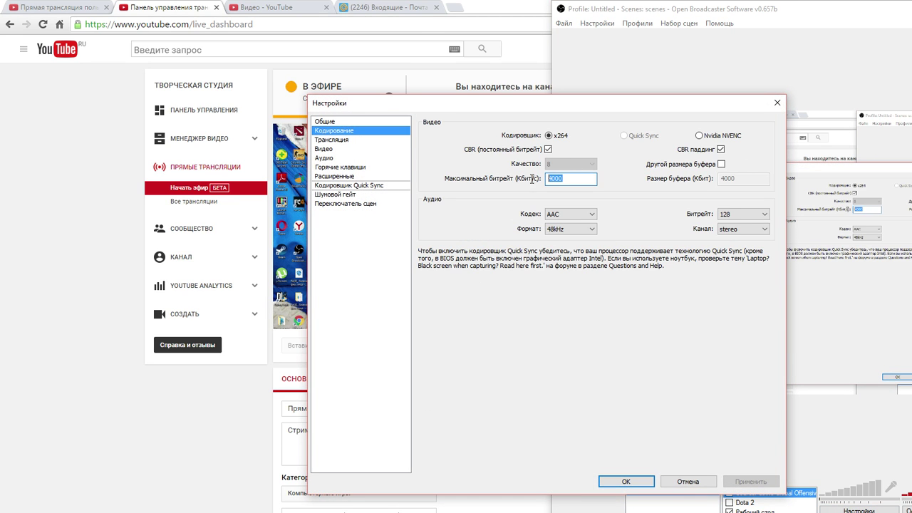
type("5000")
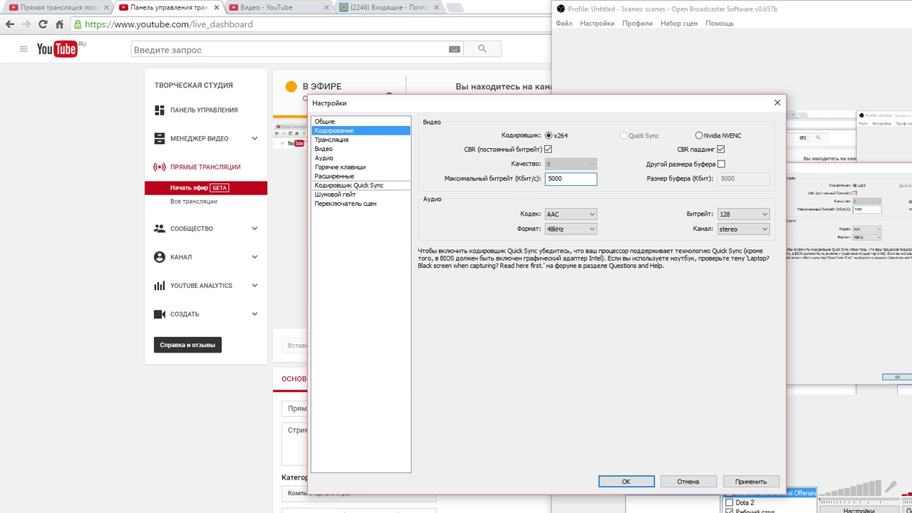
left_click(746, 483)
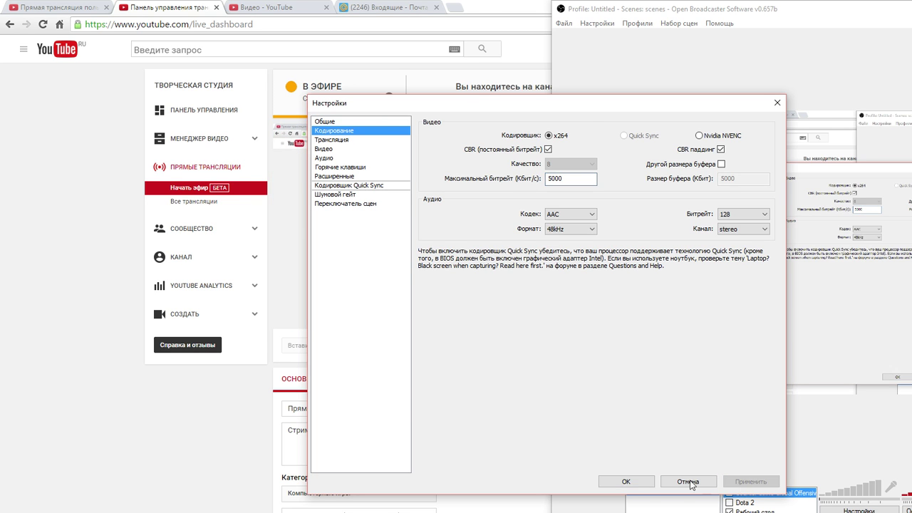
left_click(631, 482)
- Return to the YouTube live dashboard, reload it, and set the stream preview to an HD quality
left_click(463, 417)
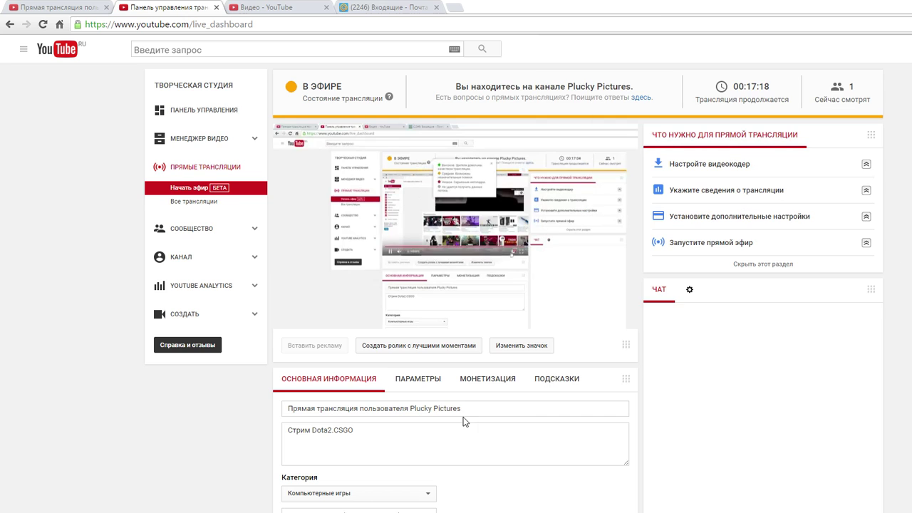
left_click(43, 24)
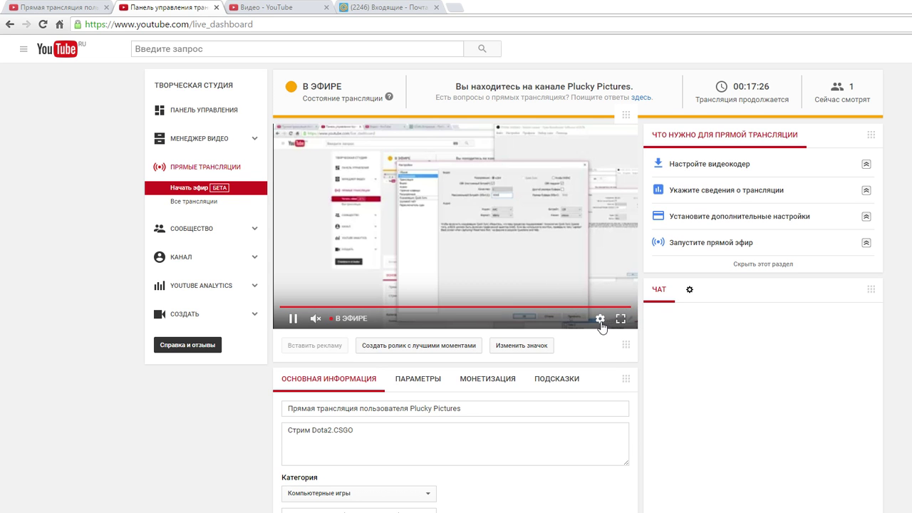
left_click(601, 318)
left_click(612, 293)
left_click(608, 195)
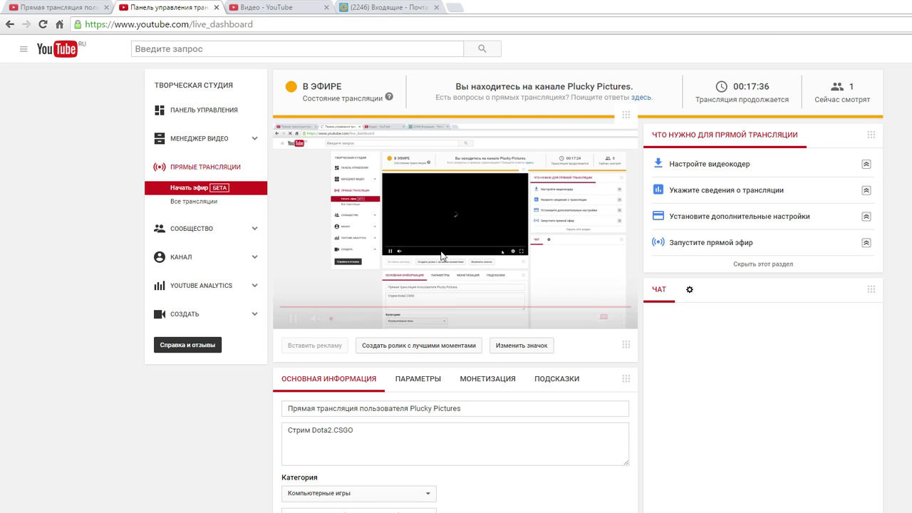
- View the live stream preview in full screen to check its picture quality, and return to the dashboard
left_click(621, 320)
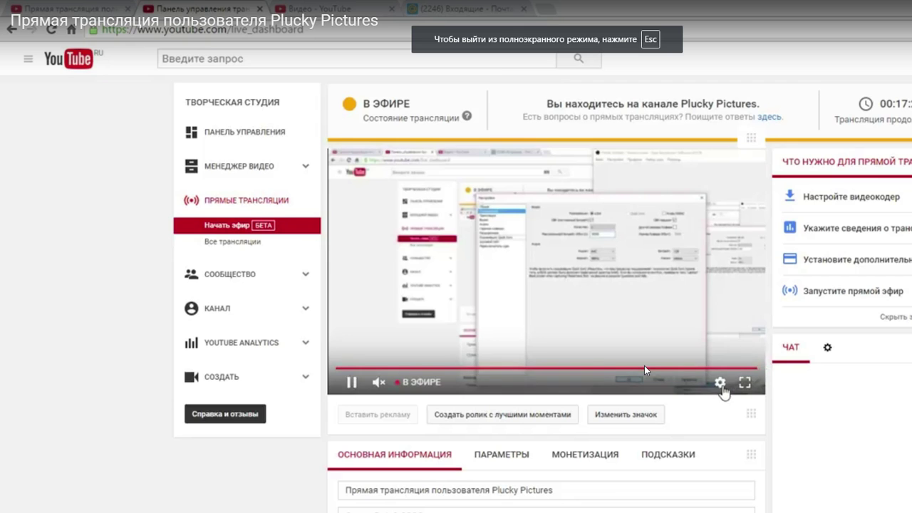
key("Escape")
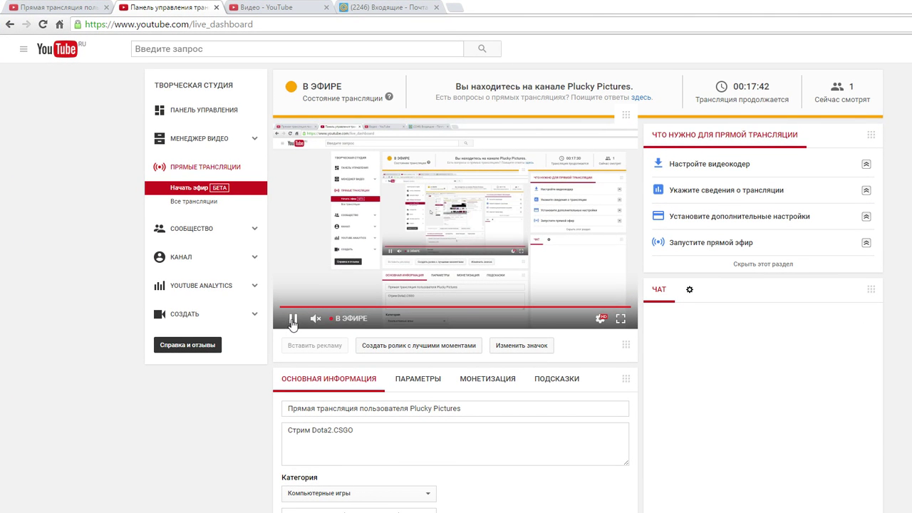
left_click(430, 211)
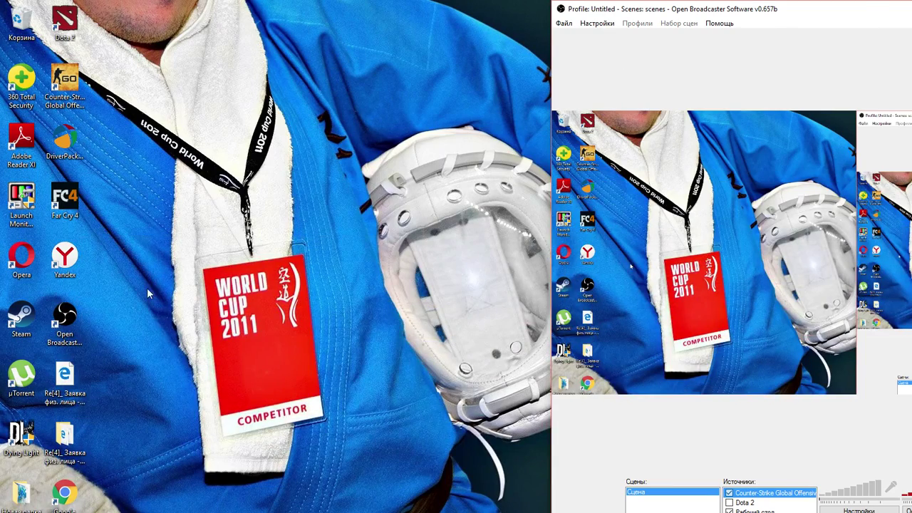
- Launch Counter-Strike Global Offensive from the desktop
double_click(65, 85)
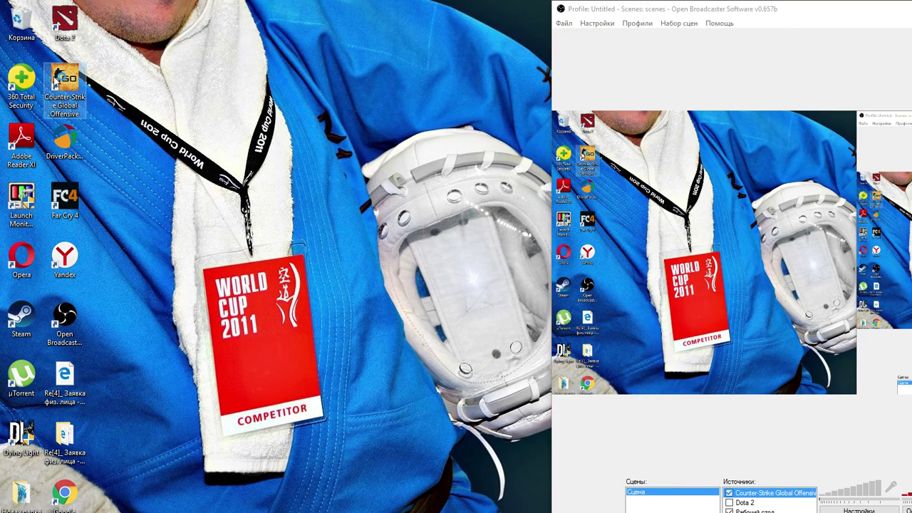